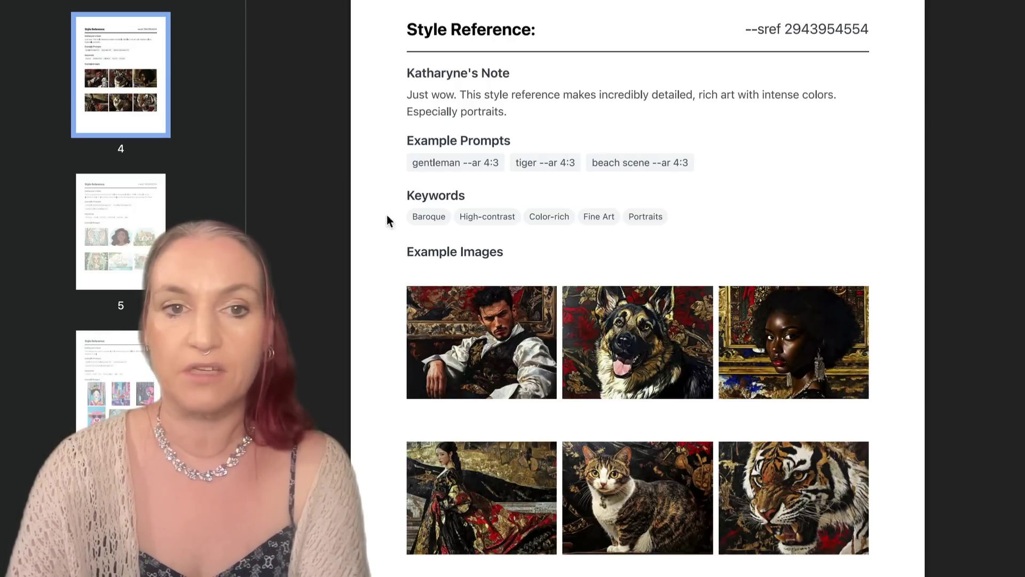
Step: Look through the style reference PDF, examining the sref codes, example prompts, keywords and example images on its pages
scroll(392, 263, "down", 6)
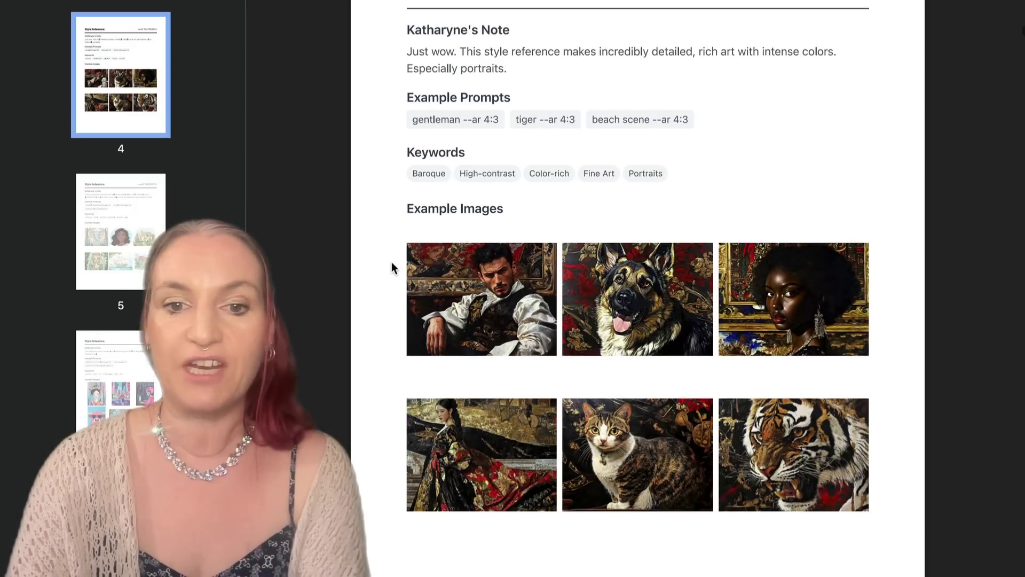
scroll(392, 263, "down", 8)
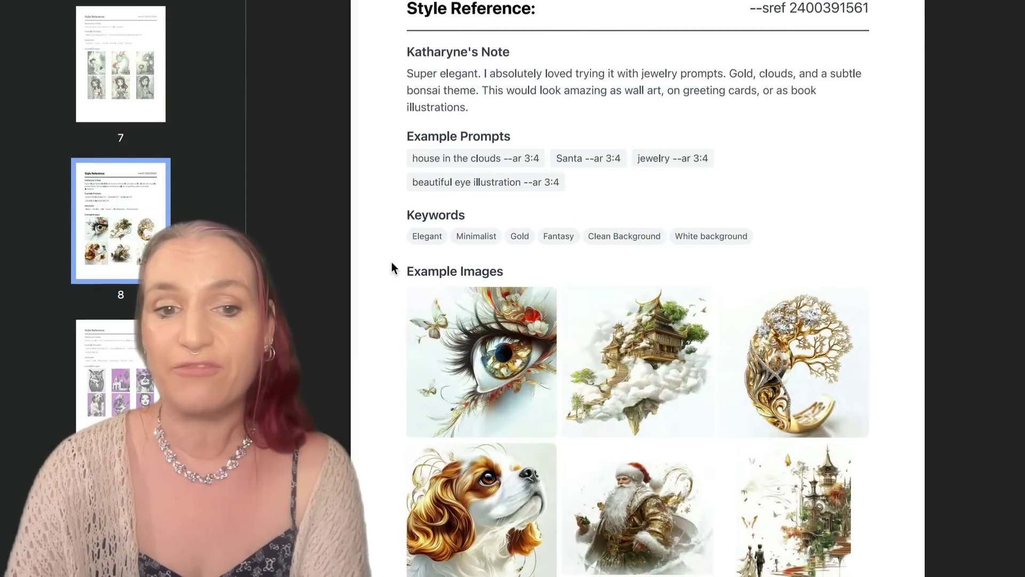
scroll(392, 262, "down", 1)
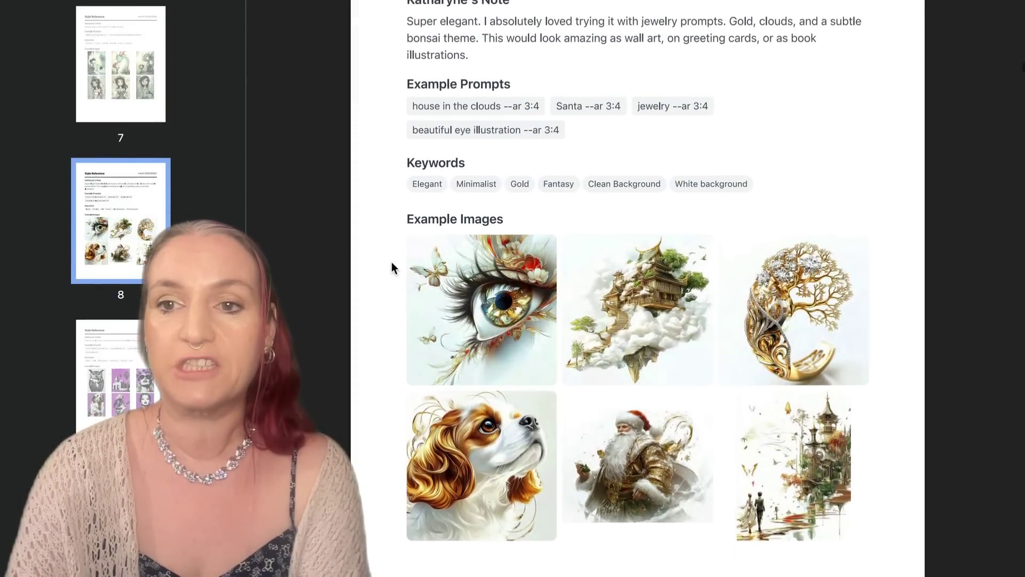
scroll(392, 262, "down", 15)
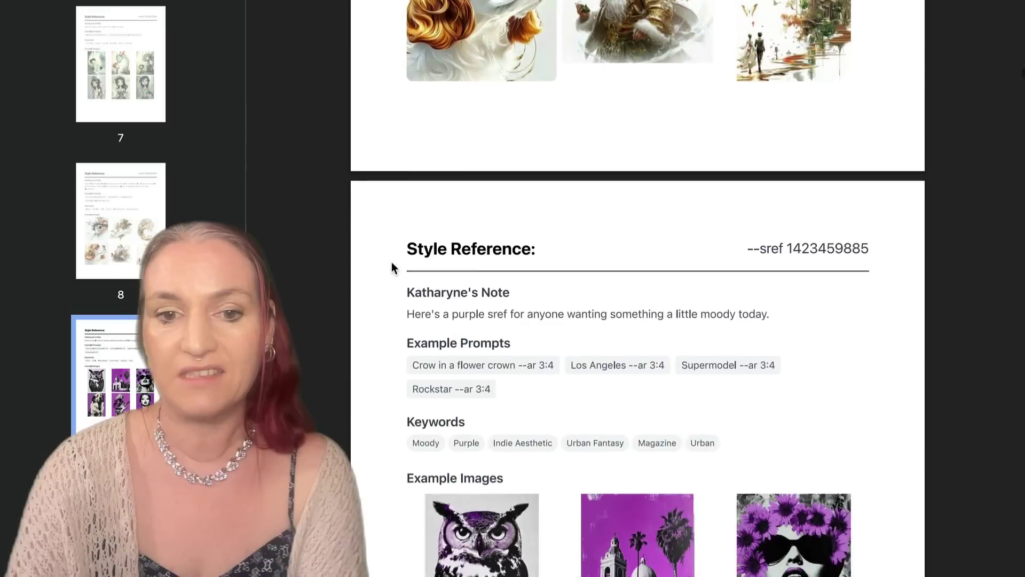
scroll(392, 263, "up", 2)
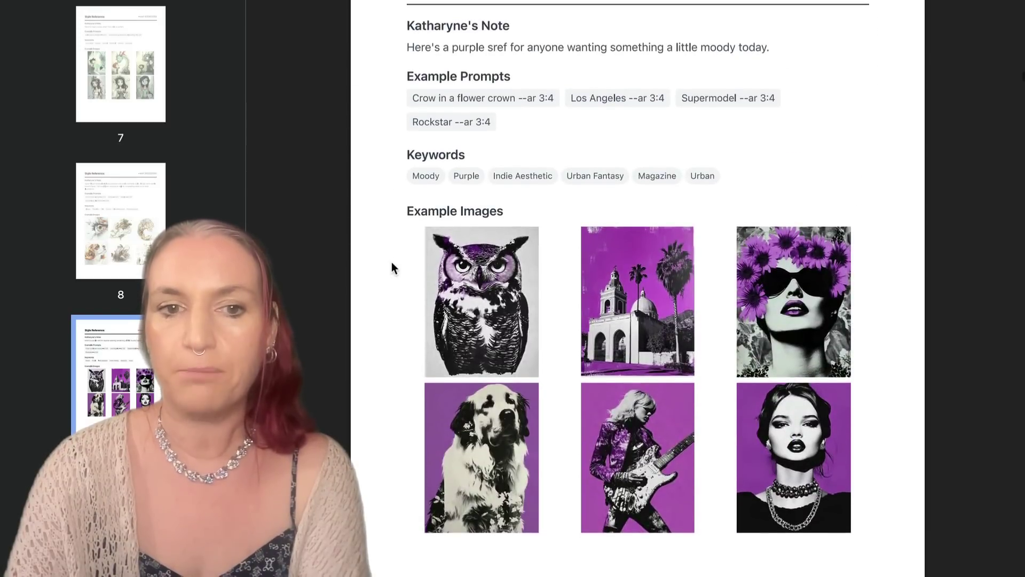
scroll(392, 261, "down", 15)
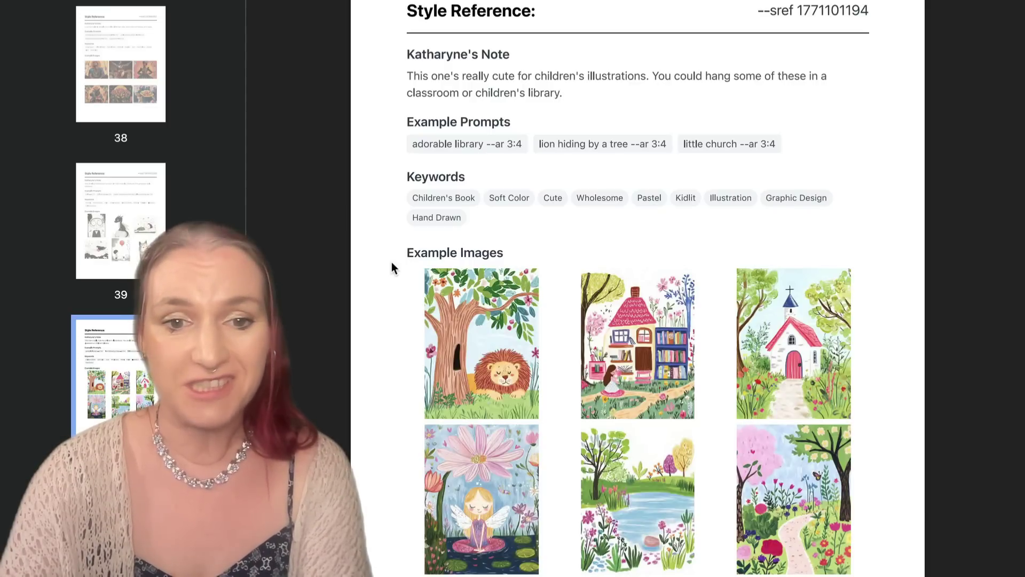
scroll(392, 264, "down", 10)
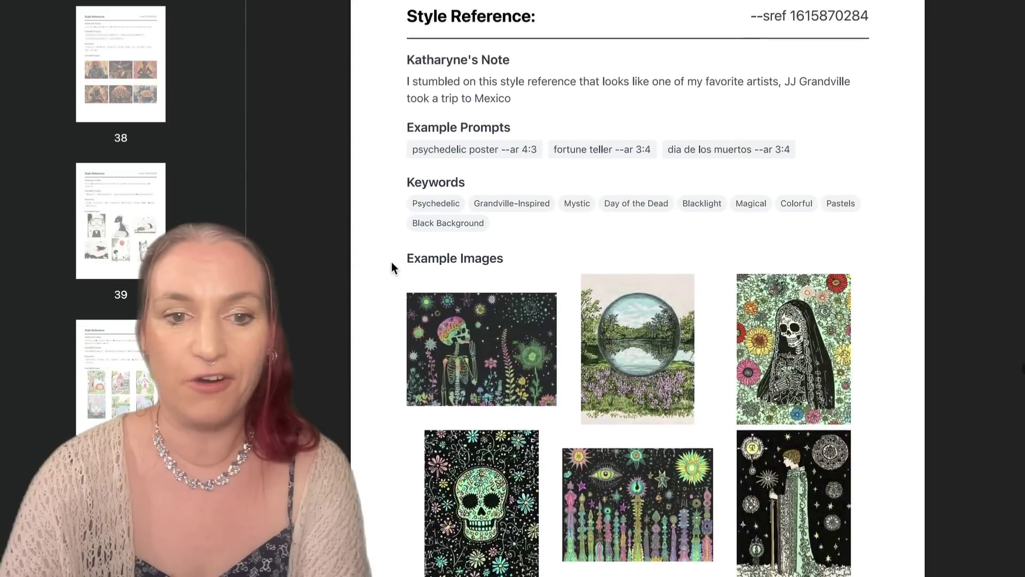
scroll(392, 266, "down", 1)
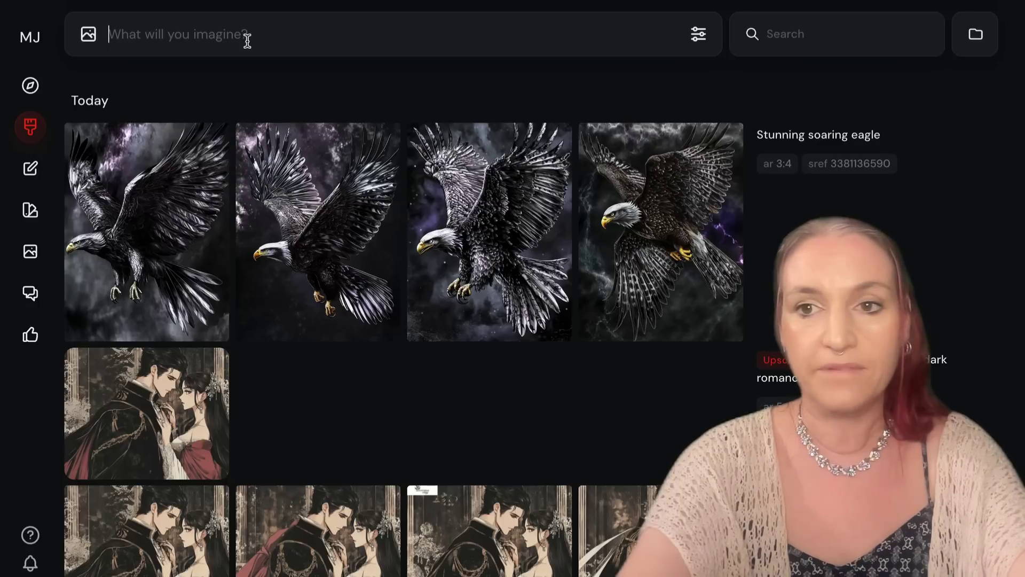
Step: In Midjourney, generate eagle images with a random style reference and a 4:3 aspect ratio
type("eagle --sref random --ar")
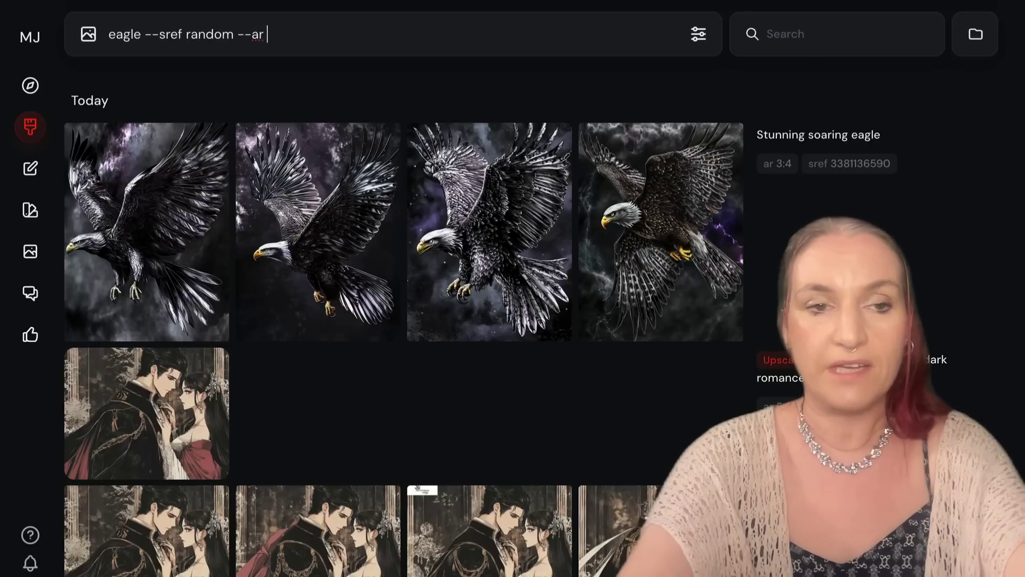
type("3")
key("Return")
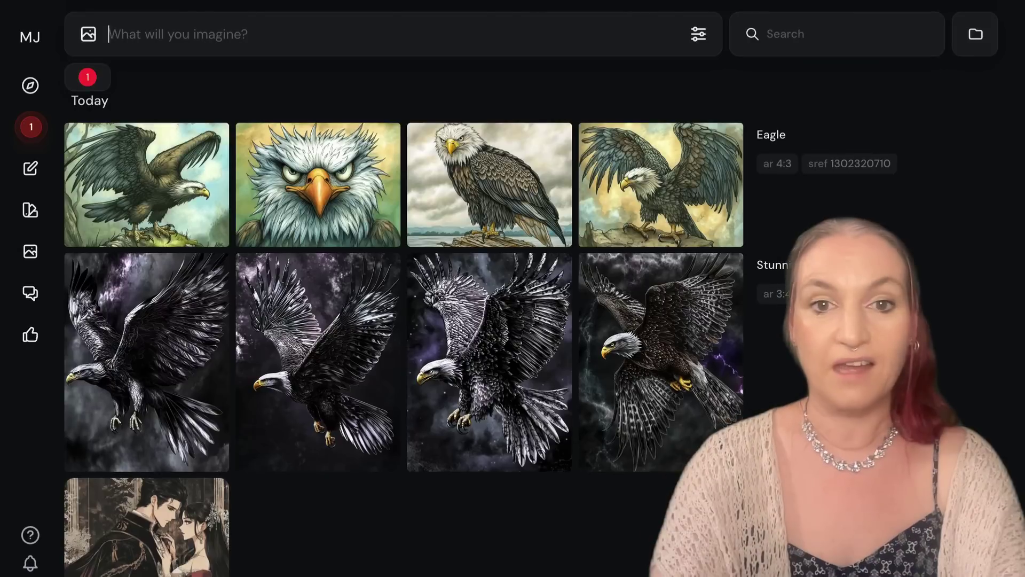
Step: Reuse the 4:3 eagle prompt for version 6.1 with the sref code replaced by random and generate it again
key("ctrl+v")
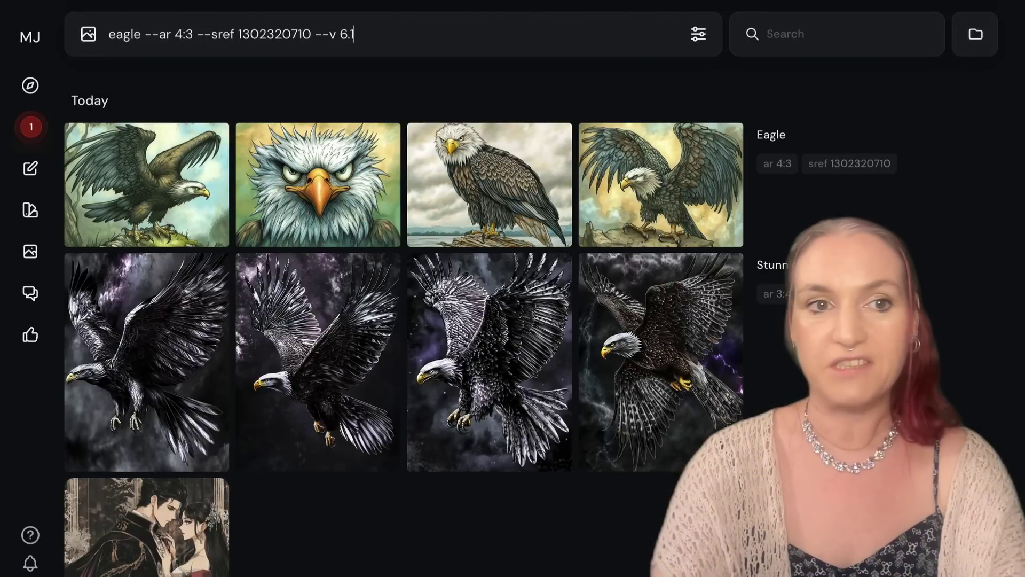
double_click(244, 34)
type("random")
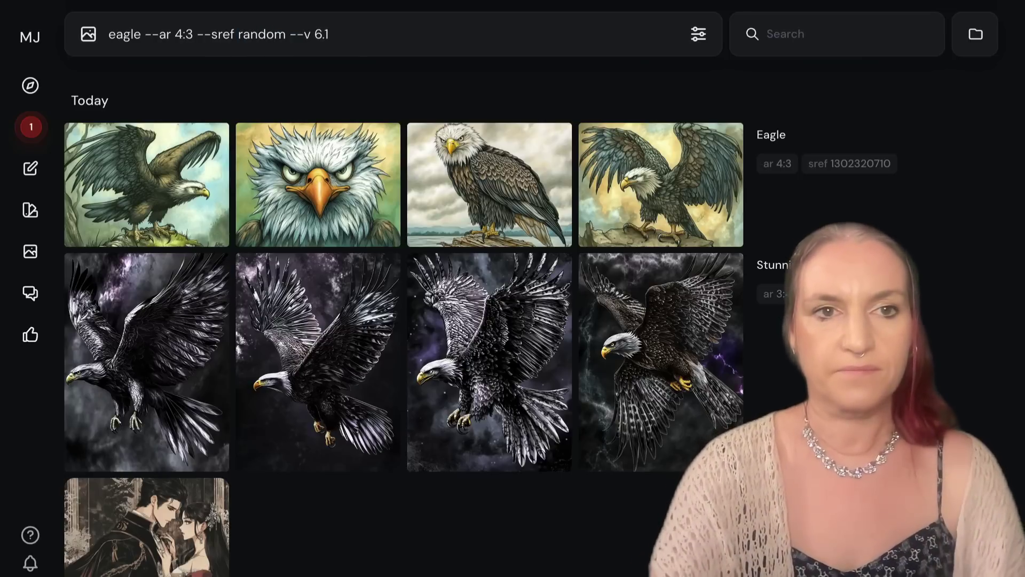
key("Return")
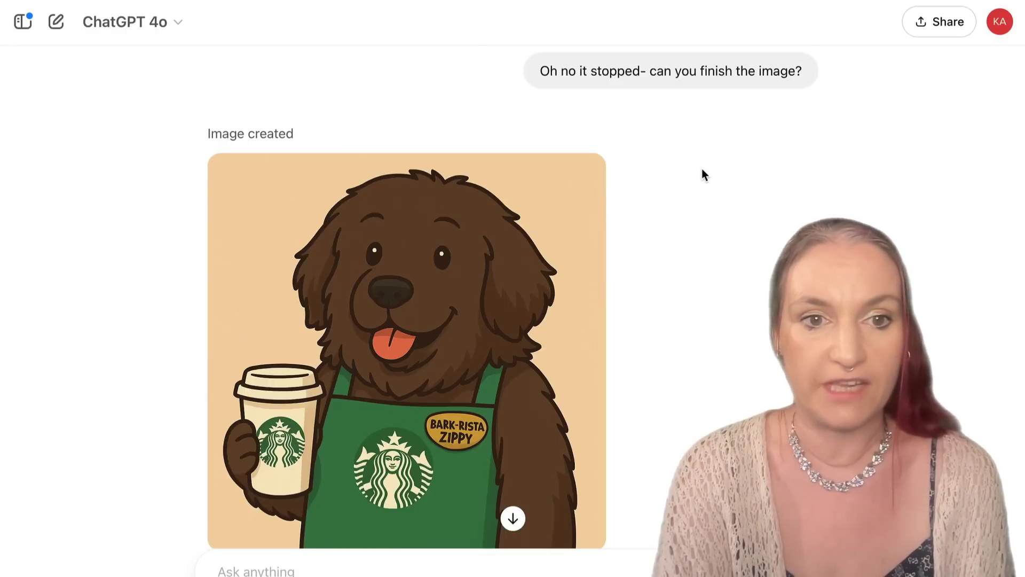
Step: Review the Bark-rista Zippy dog image and the coloring page request below it in the ChatGPT conversation
scroll(701, 169, "down", 3)
scroll(702, 170, "down", 12)
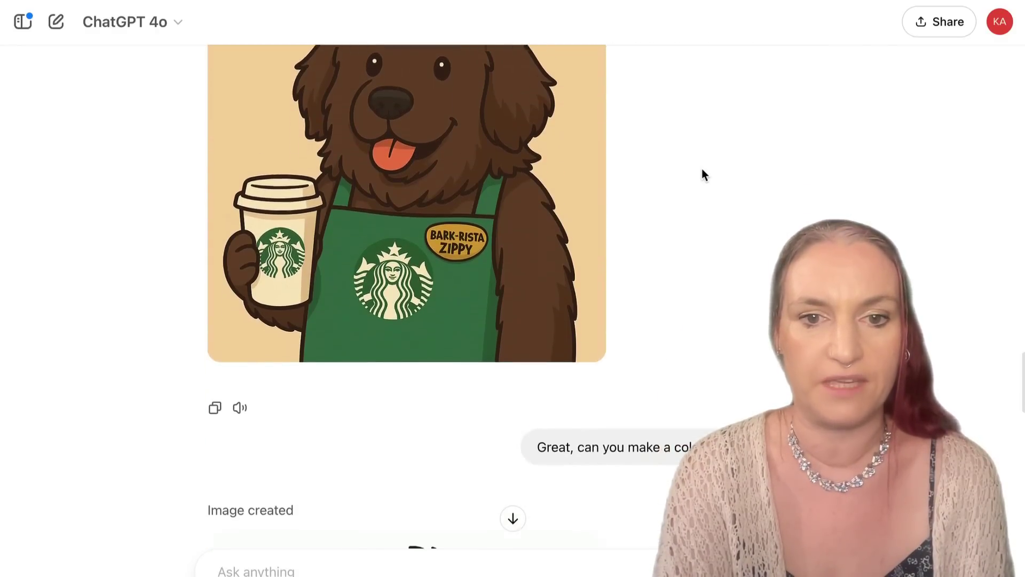
scroll(702, 169, "down", 2)
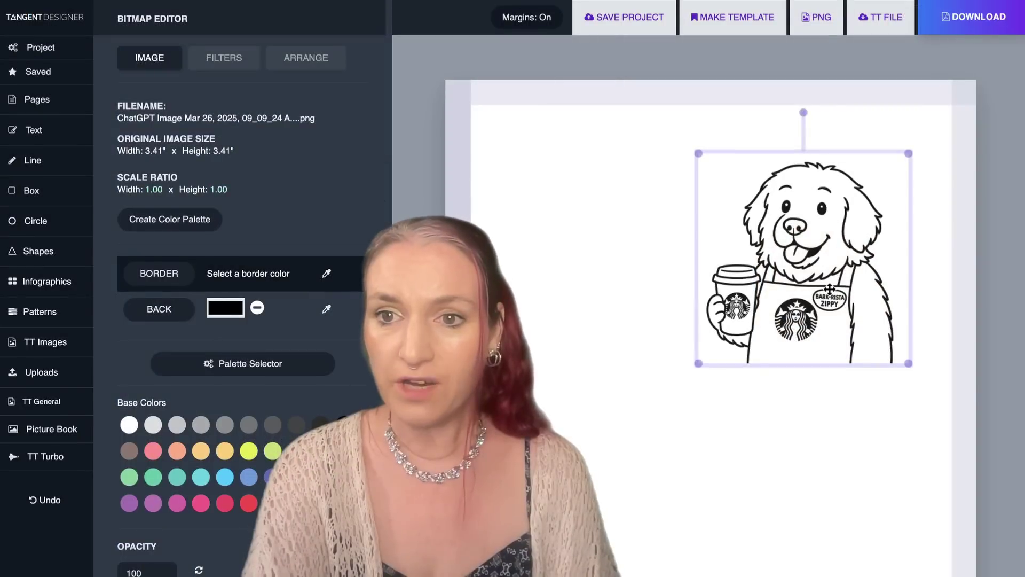
Step: In Tangent Designer, move the bitmap dog drawing down the page and try enlarging it to a 2.22 scale ratio
left_click(830, 289)
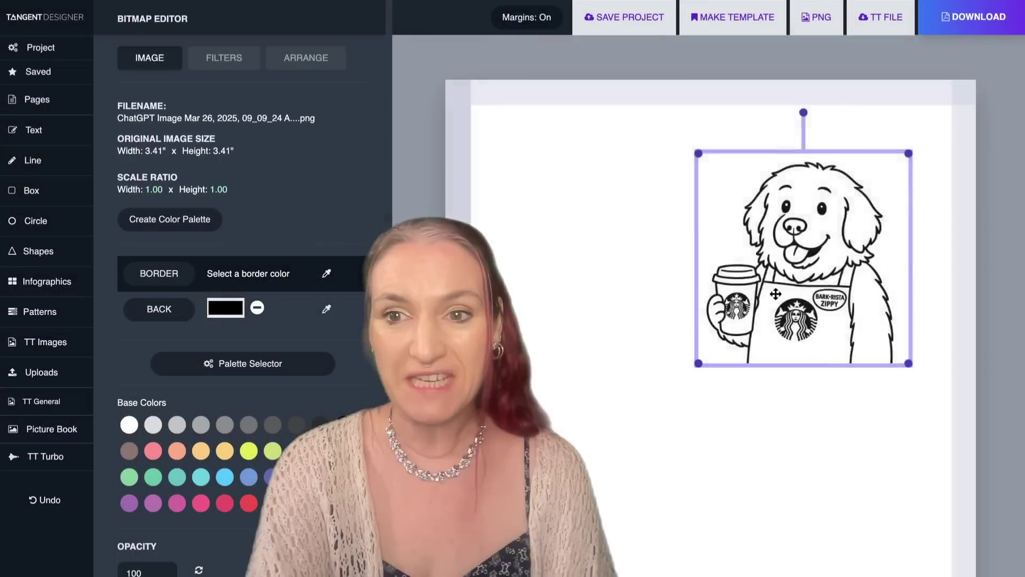
left_click_drag(776, 280, 812, 505)
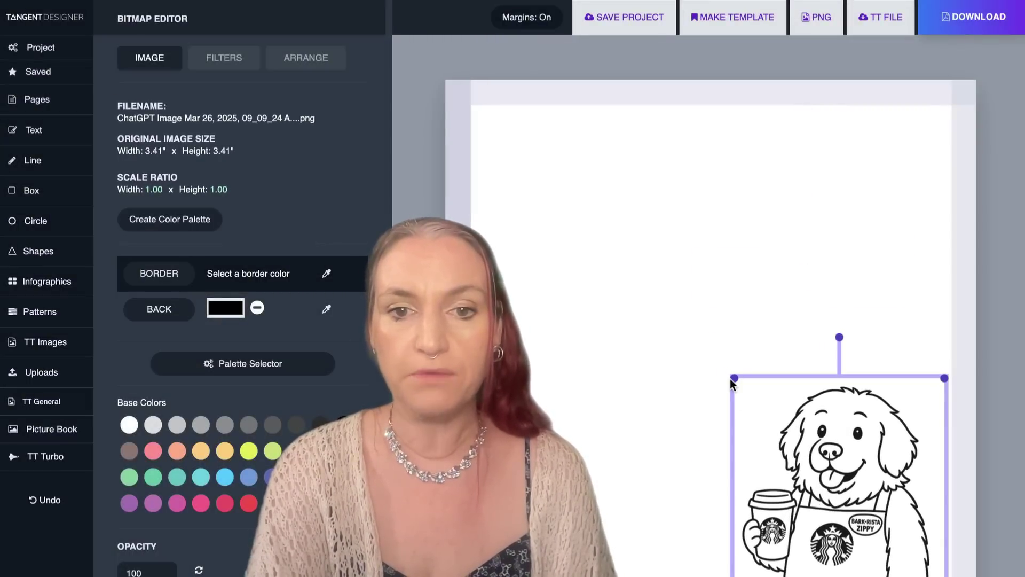
left_click_drag(733, 379, 459, 145)
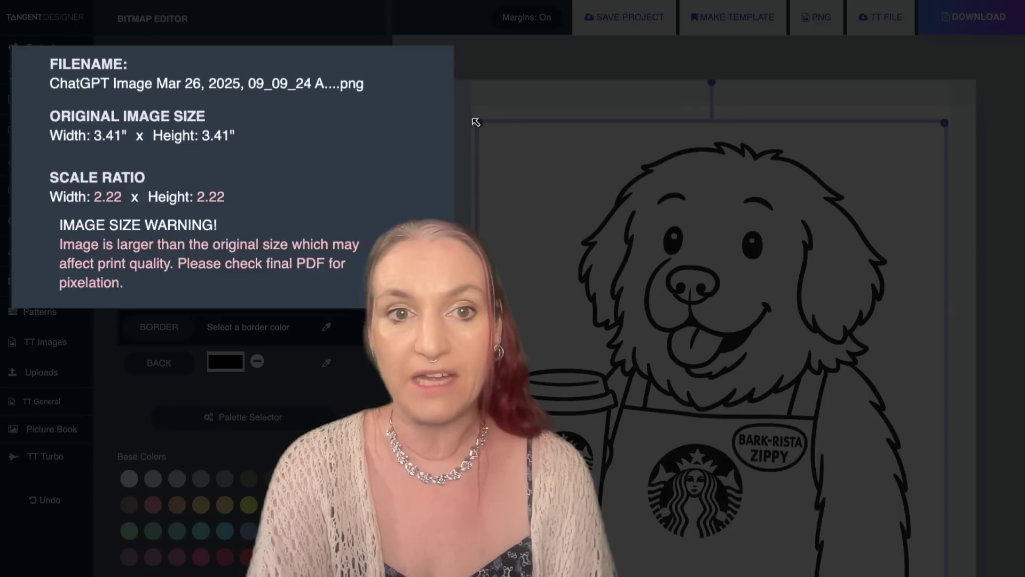
left_click_drag(477, 121, 741, 318)
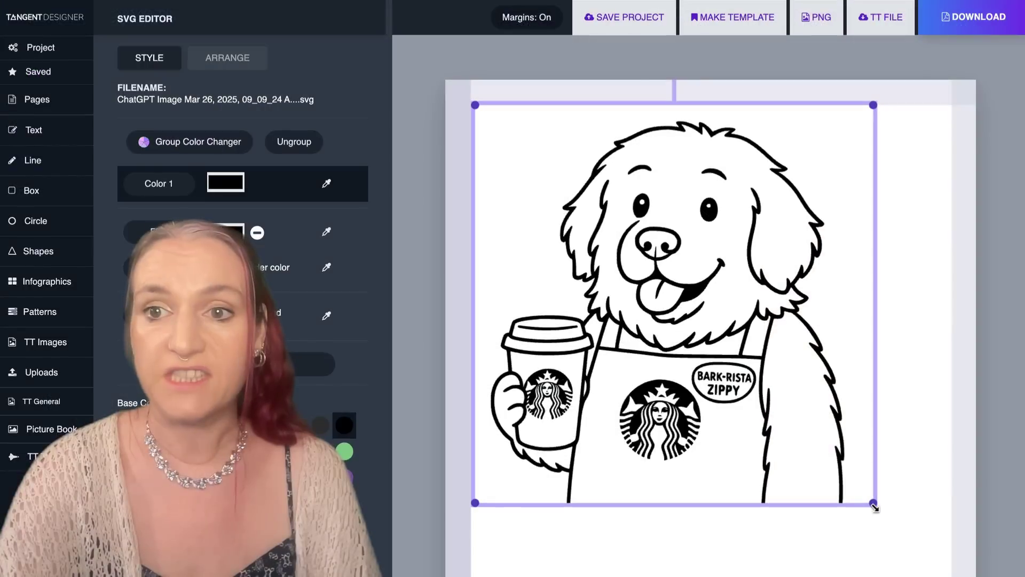
Step: Enlarge the SVG version of the dog drawing until it extends past the margins to the page's upper-left corner
left_click_drag(874, 503, 985, 576)
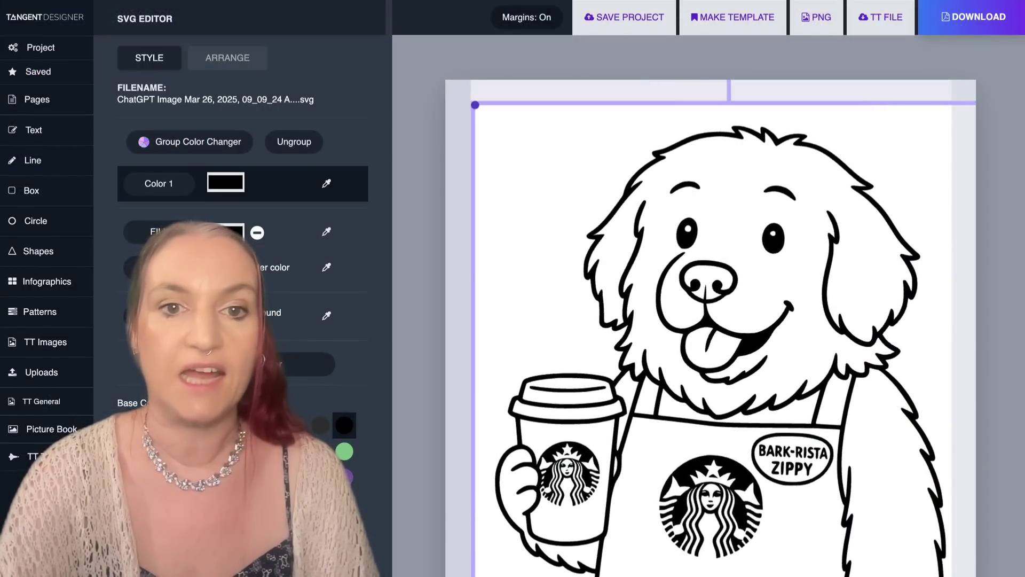
left_click_drag(476, 104, 452, 83)
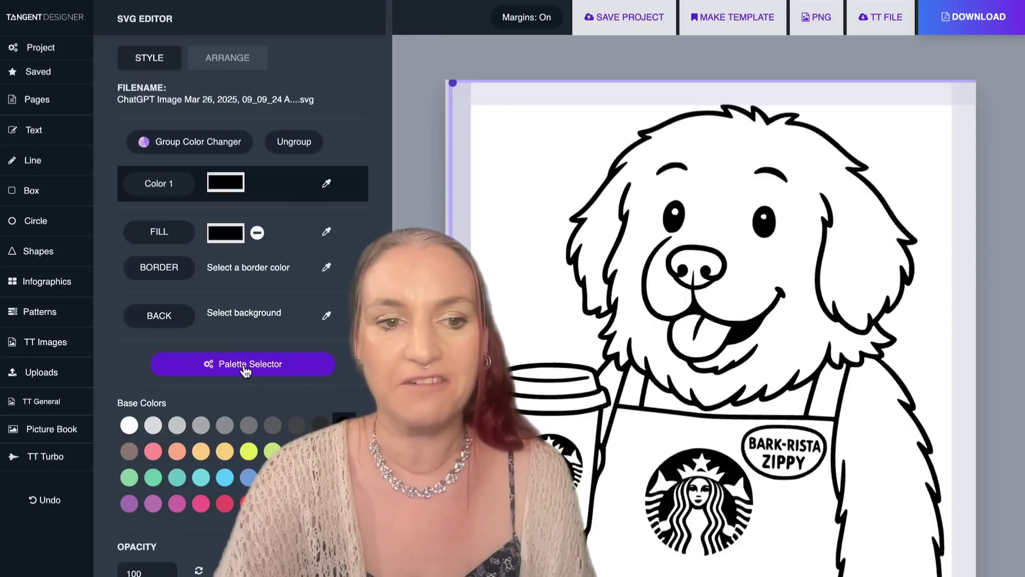
Step: Recolor the SVG dog's line art golden yellow and give it an indigo blue background
left_click(235, 450)
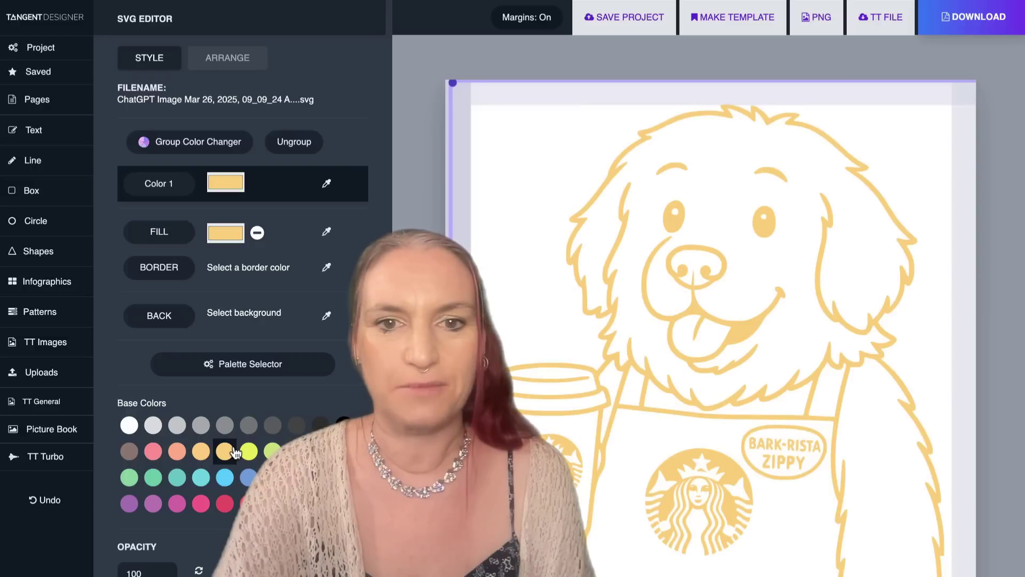
left_click(153, 452)
left_click(225, 506)
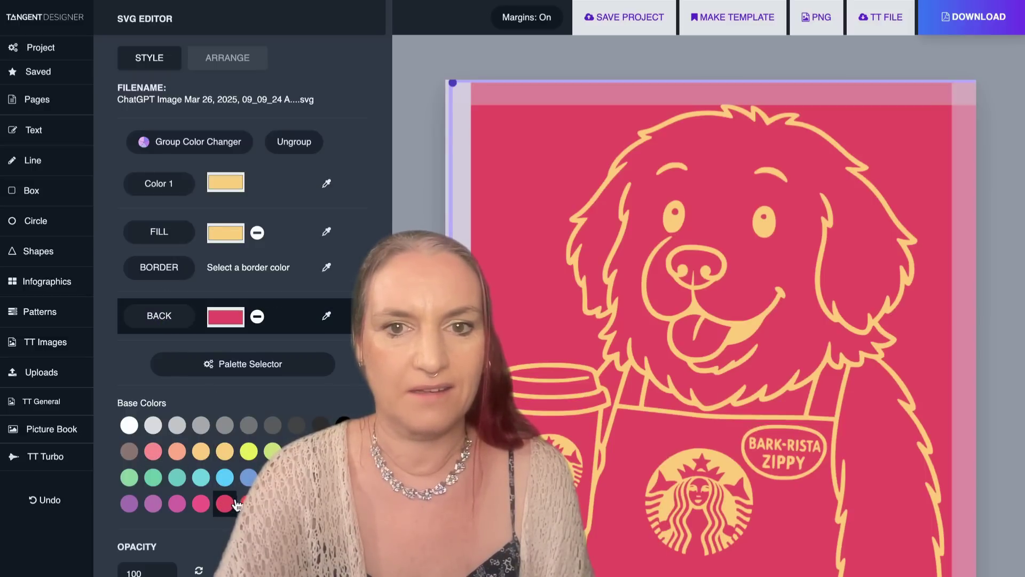
left_click(272, 477)
Step: Convert the dog drawing to a sketch using the Sketch style, Diagonal angle and a thickness of .5
scroll(184, 504, "down", 7)
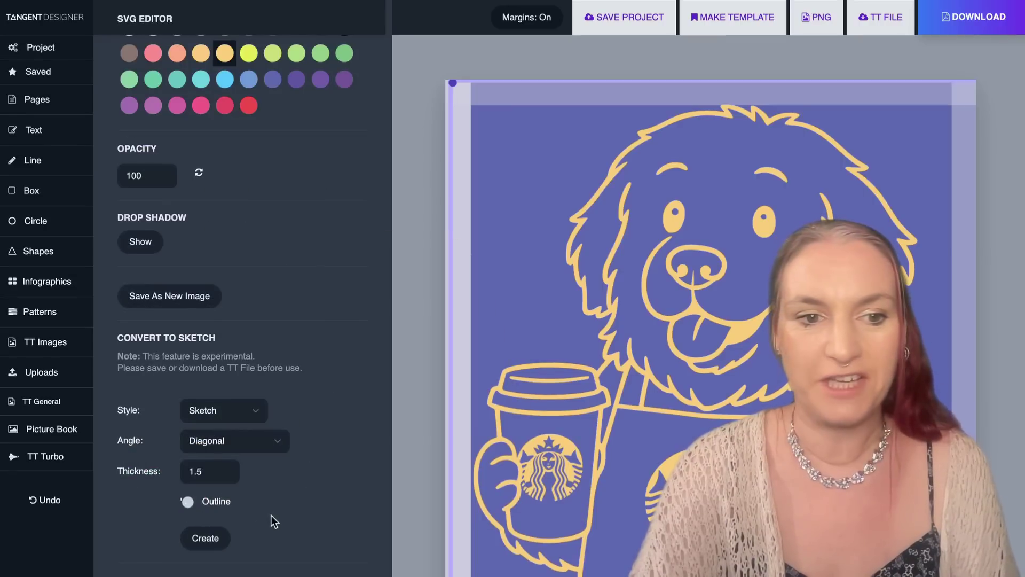
double_click(197, 471)
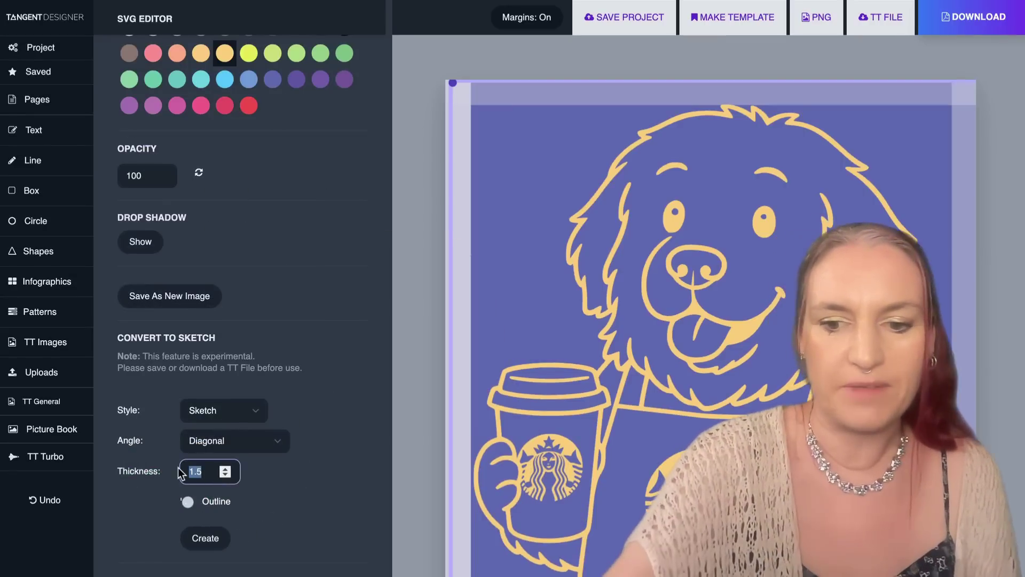
key("BackSpace")
type(".5")
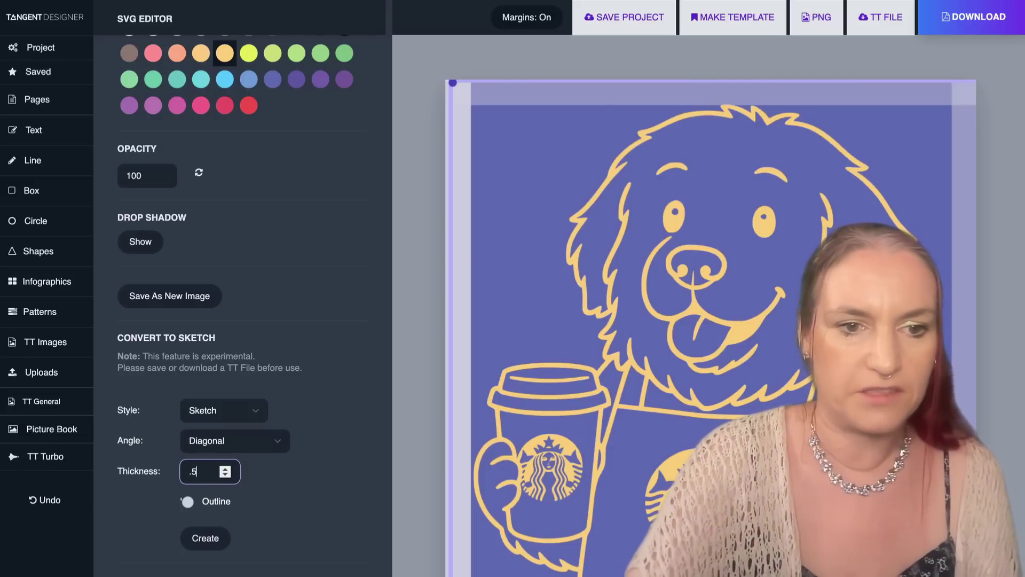
left_click(201, 534)
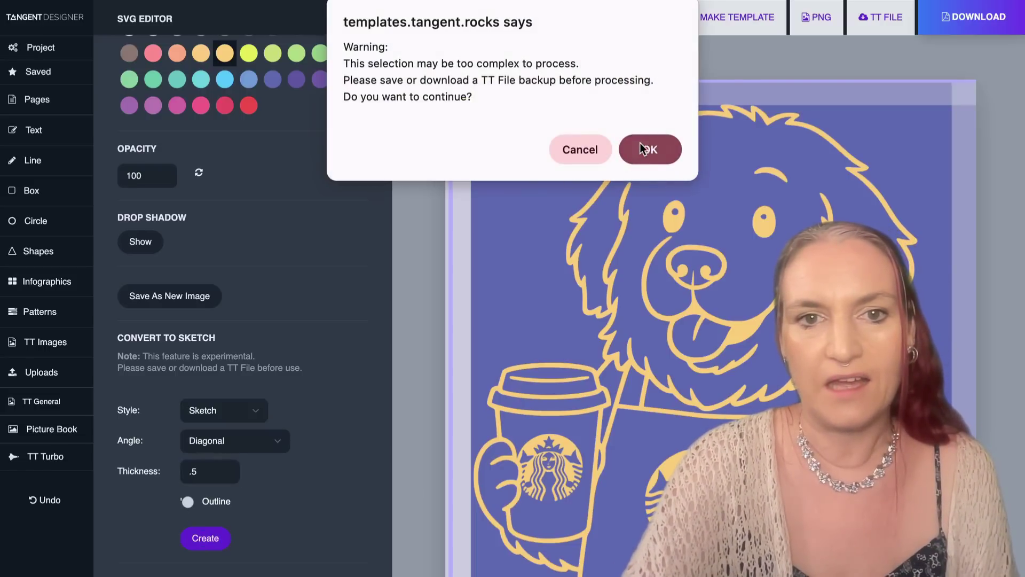
left_click(643, 146)
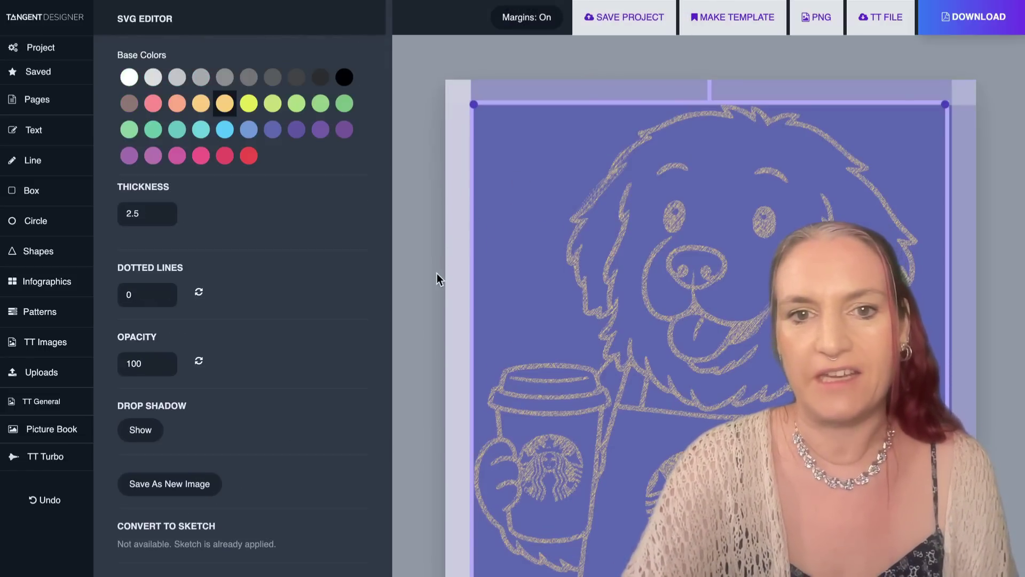
left_click(446, 274)
left_click(452, 209)
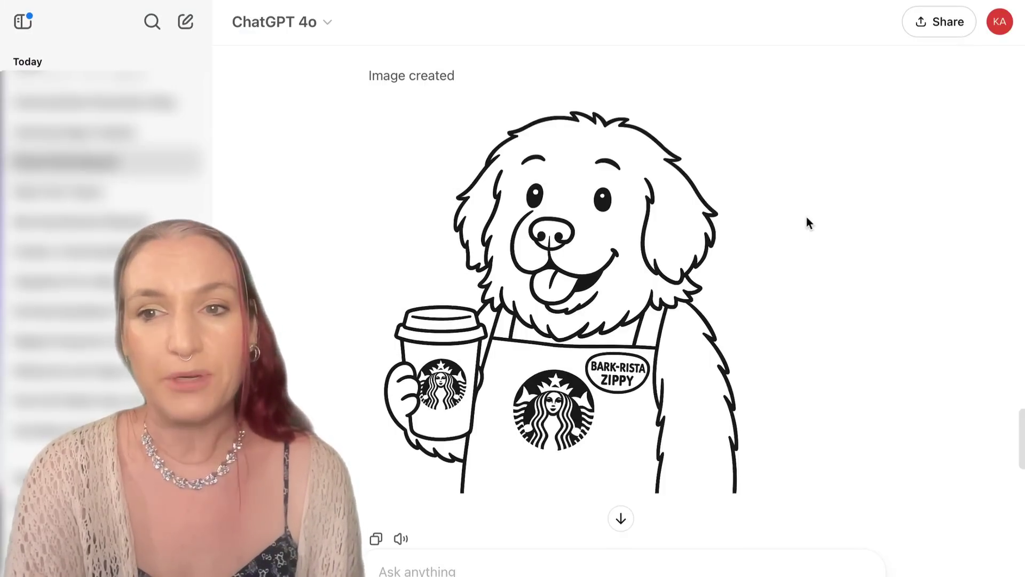
Step: In ChatGPT, request "generate an adult style coloring book picture with lots of detail. A jungle scene" and view the image
type("generate an adult style coloring book picture with lots of detail.  A jungle scene")
key("Return")
scroll(806, 217, "down", 7)
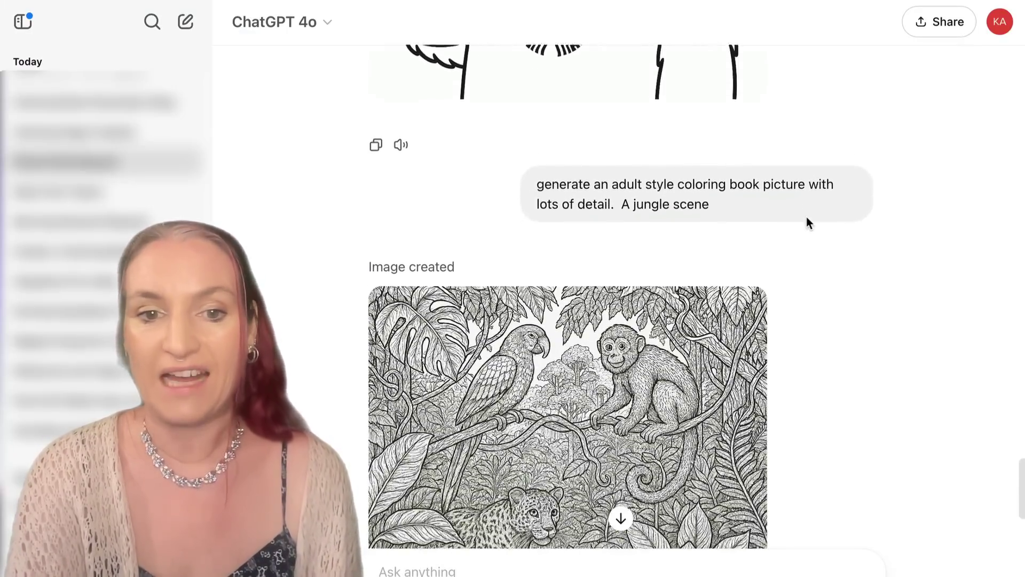
scroll(807, 216, "down", 1)
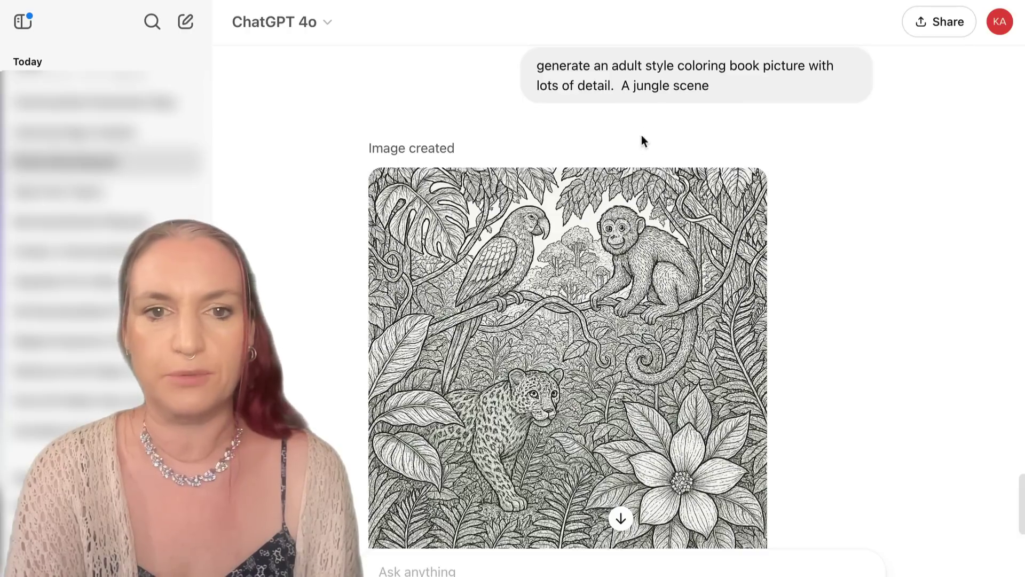
scroll(652, 93, "down", 1)
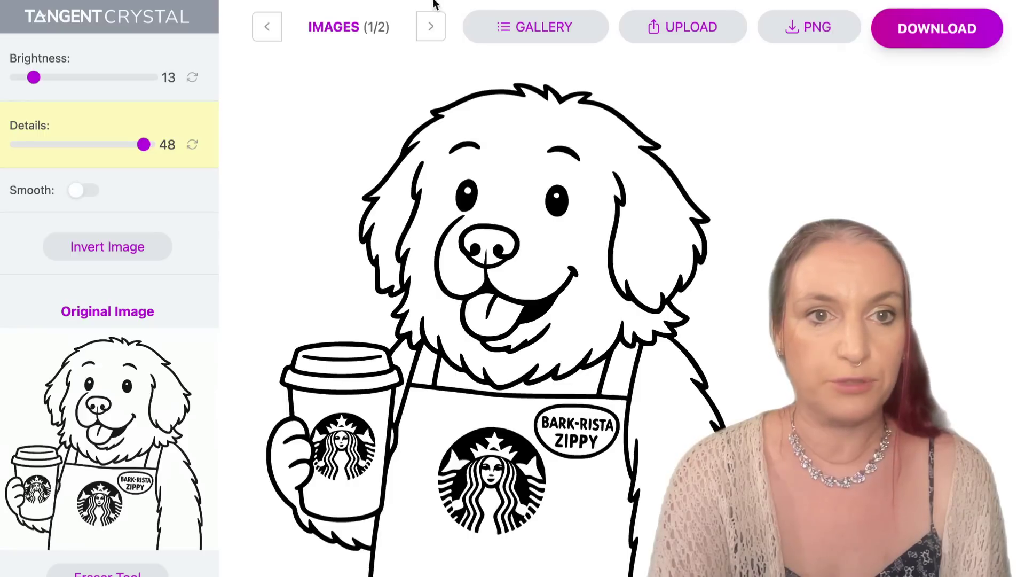
Step: In Tangent Crystal, show the second of the two loaded images
left_click(430, 26)
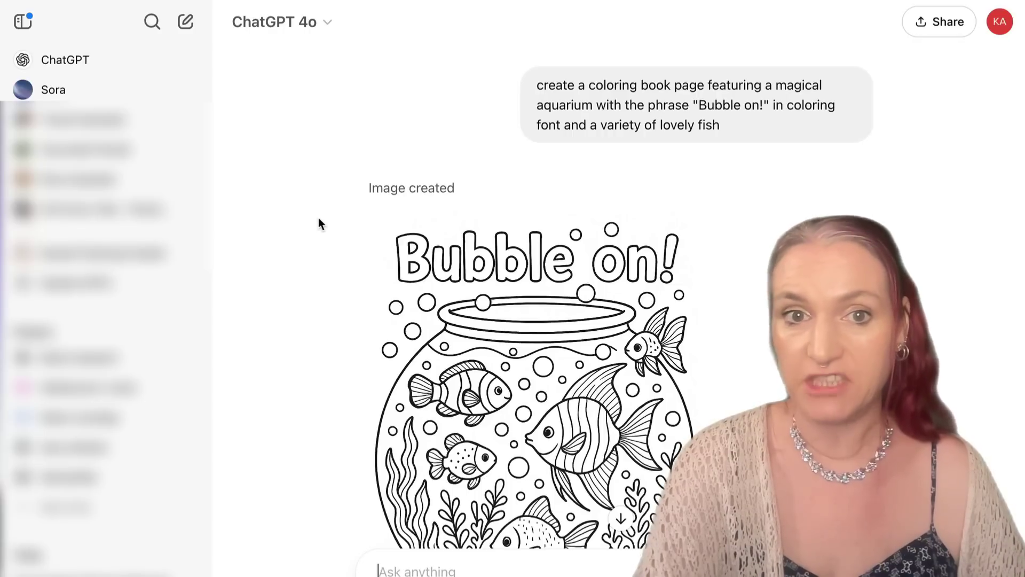
Step: Examine the "Bubble on!" magical aquarium coloring page in the ChatGPT conversation
scroll(320, 240, "down", 3)
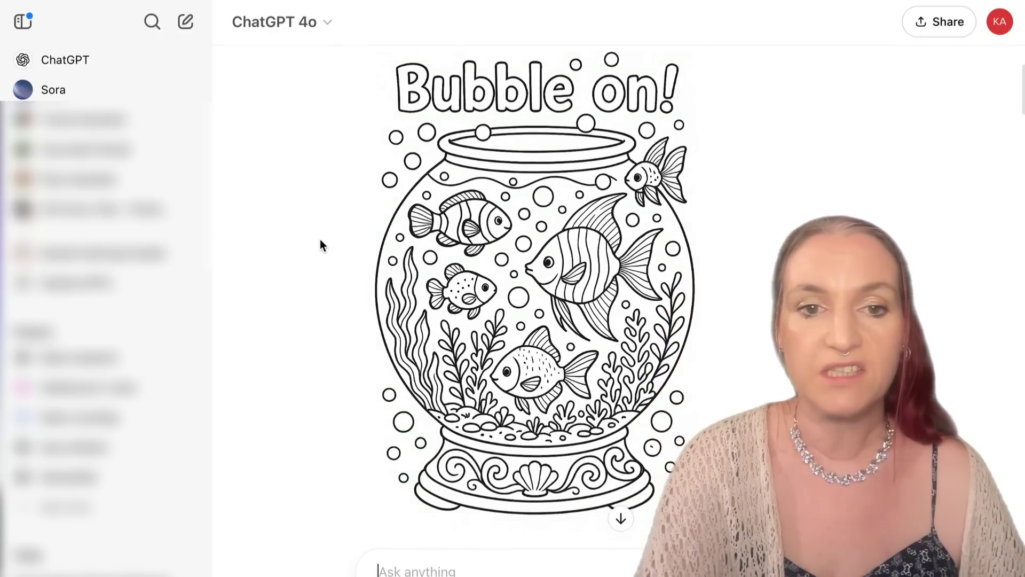
mouse_move(626, 202)
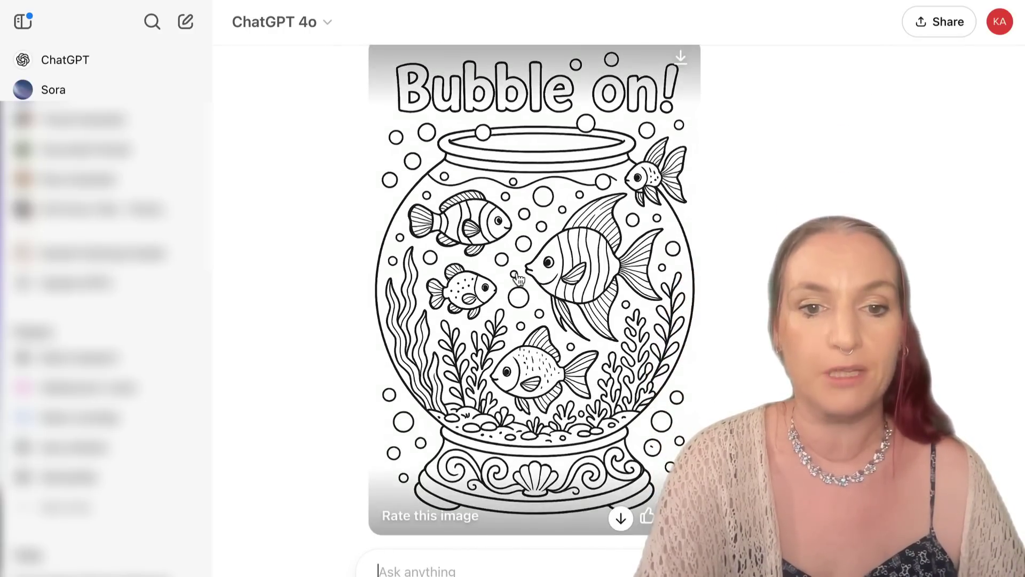
Step: Examine the coloring book page in the style of Van Gogh's Starry Night further down the ChatGPT conversation
scroll(534, 267, "down", 10)
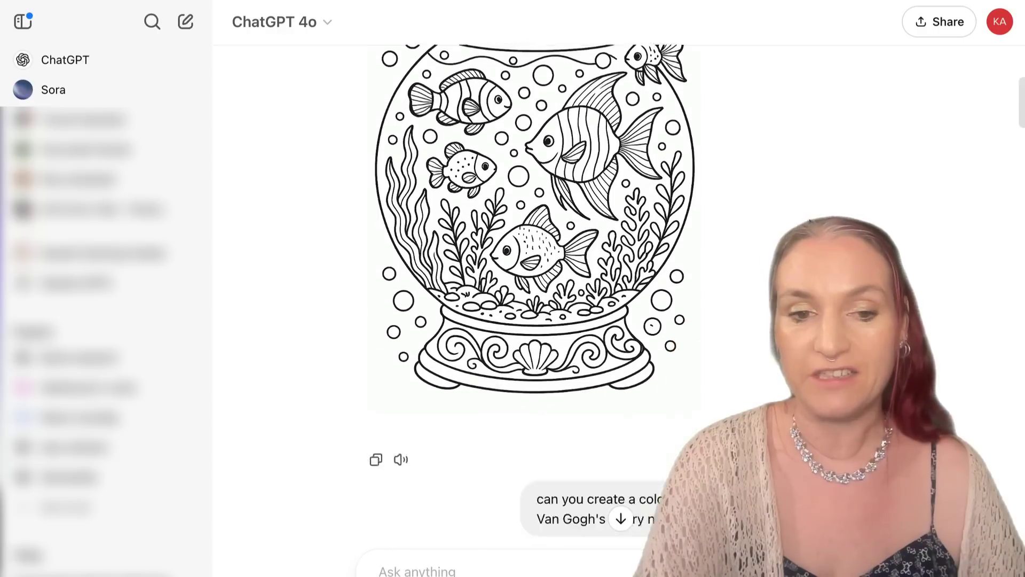
scroll(534, 299, "up", 3)
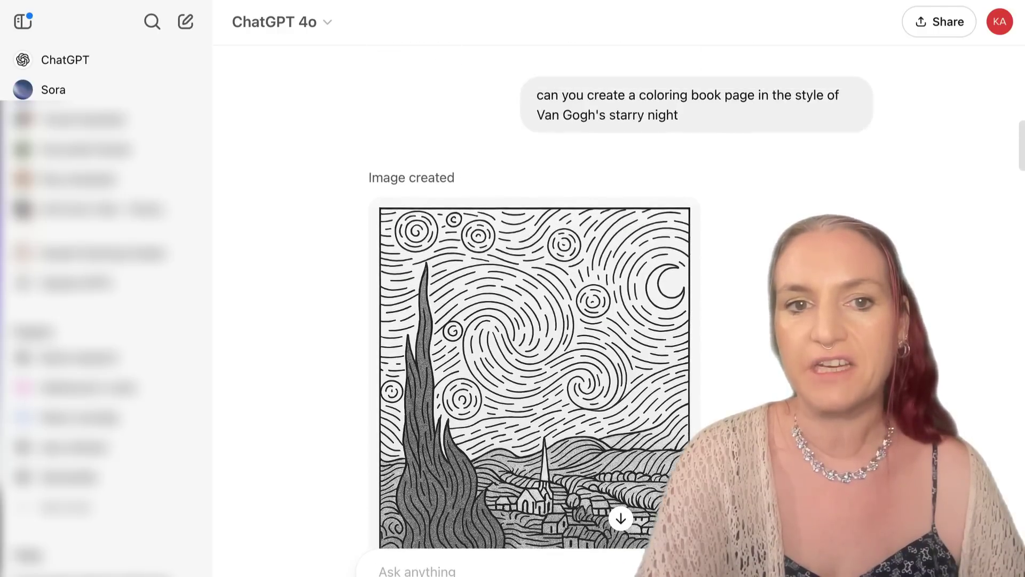
scroll(629, 235, "down", 3)
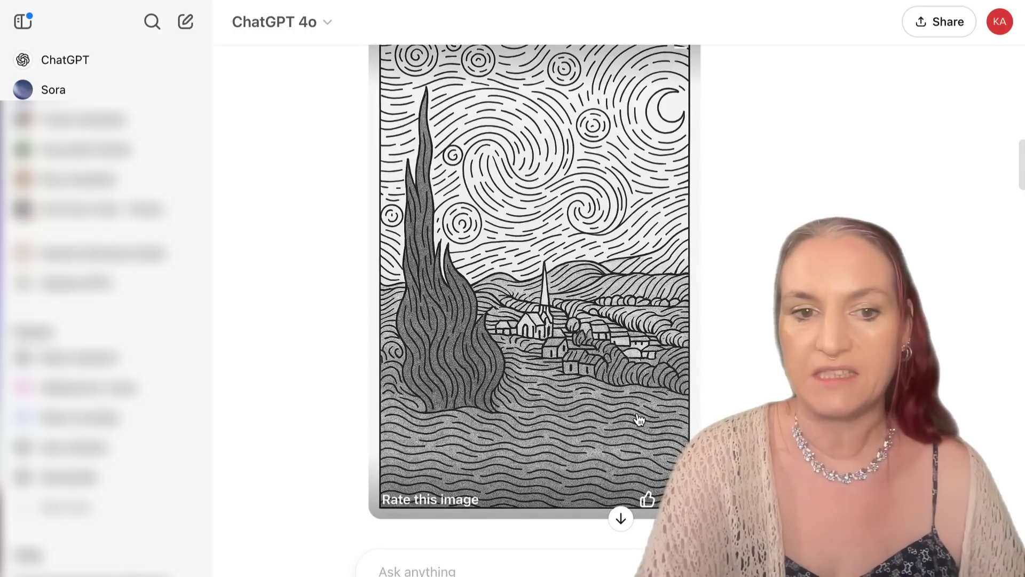
scroll(639, 420, "up", 1)
scroll(639, 420, "up", 1)
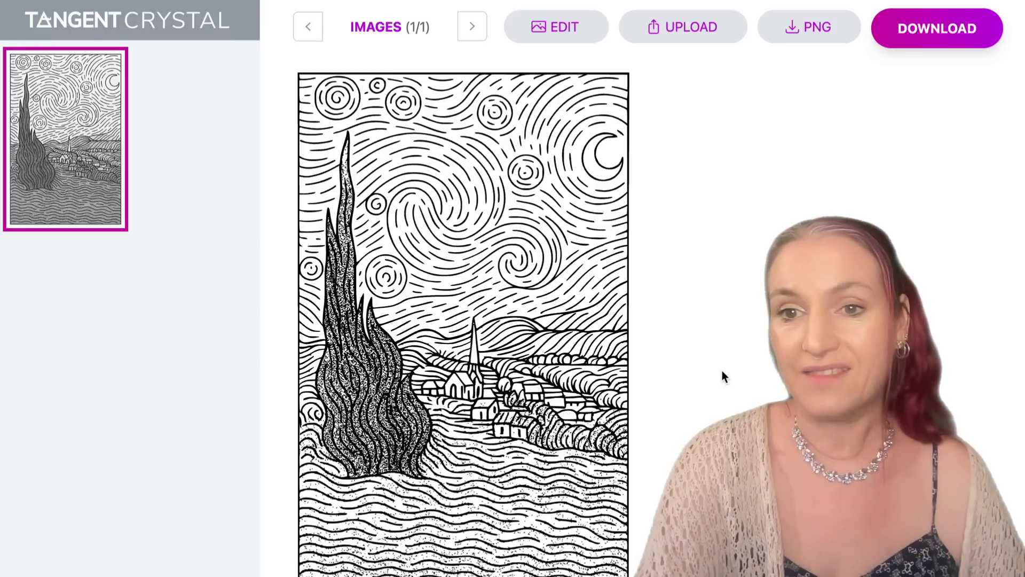
Step: In Tangent Crystal, edit the Starry Night image with brightness 20, smoothing enabled and details lowered to 46
left_click(572, 27)
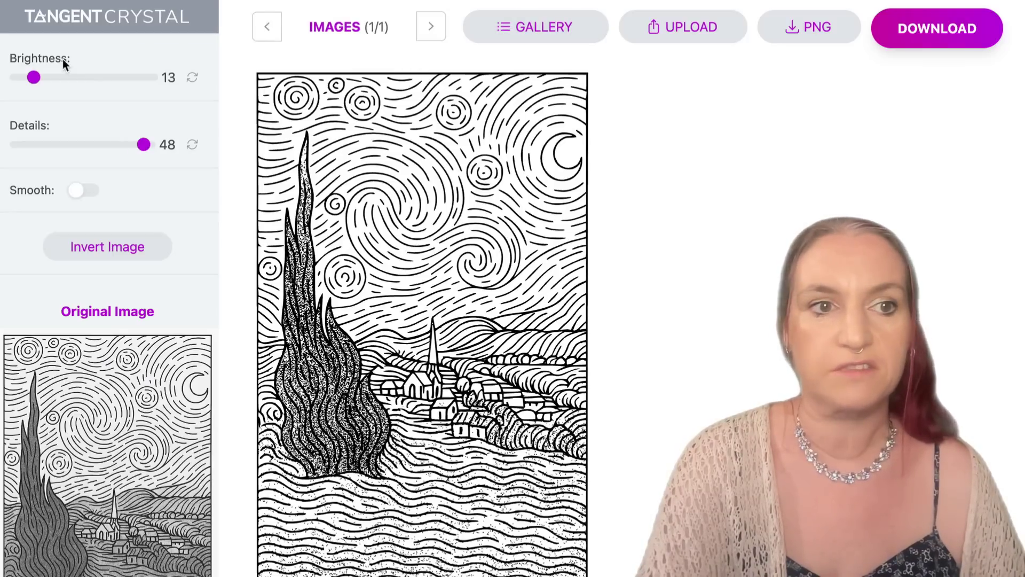
left_click_drag(40, 79, 45, 78)
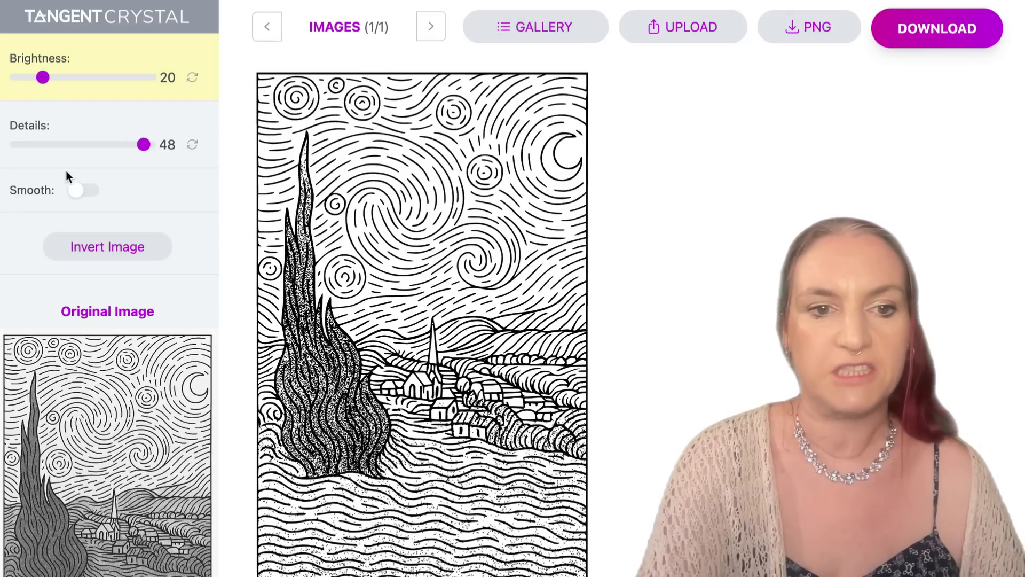
left_click(79, 191)
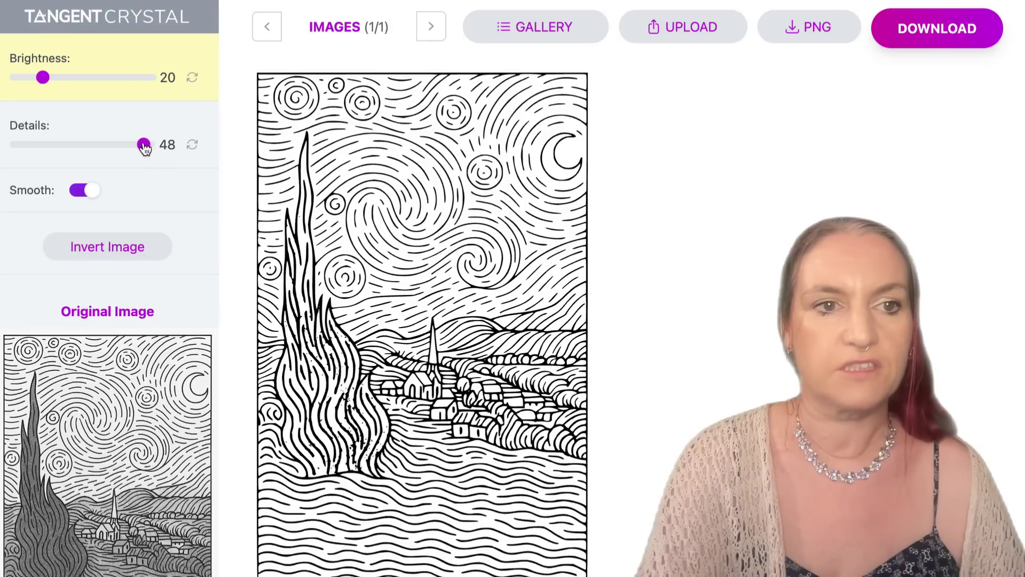
left_click_drag(145, 149, 140, 146)
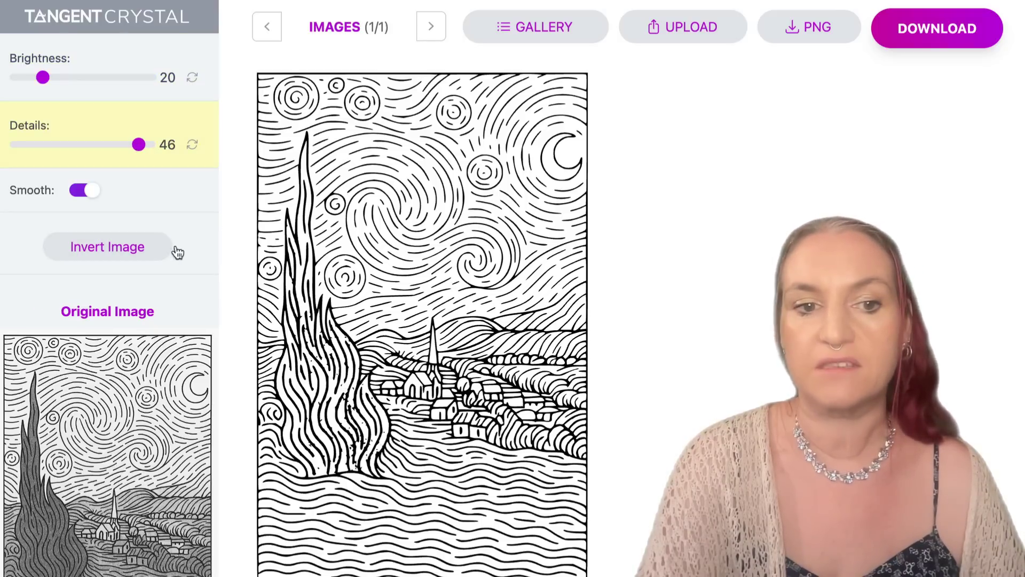
key("Left")
key("Left")
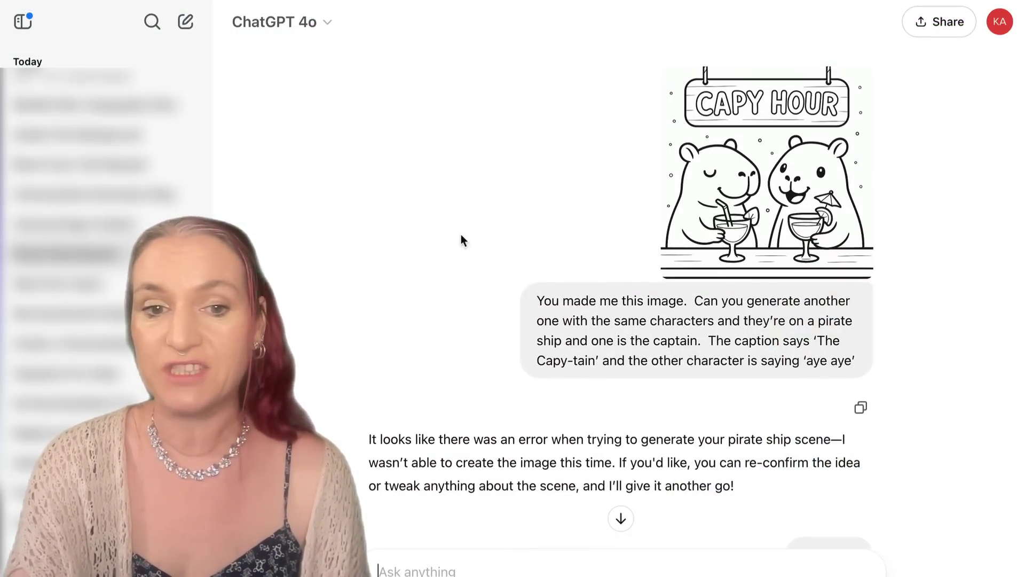
Step: In ChatGPT, compare the "Capy Hour" reference image and its pirate ship request with the generated "The Capy-tain" picture
scroll(427, 251, "down", 5)
scroll(367, 315, "down", 5)
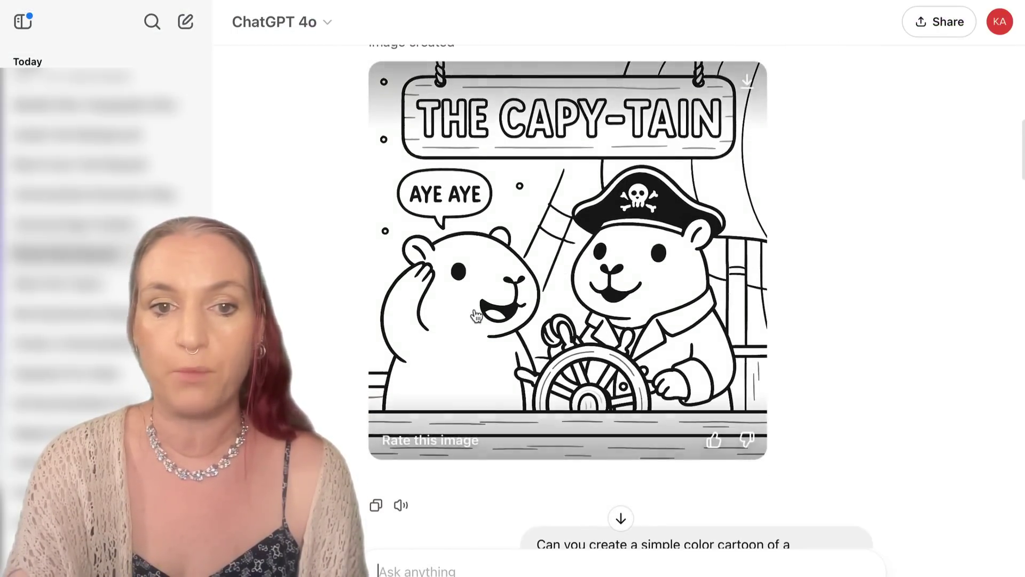
scroll(477, 316, "up", 2)
scroll(477, 316, "up", 8)
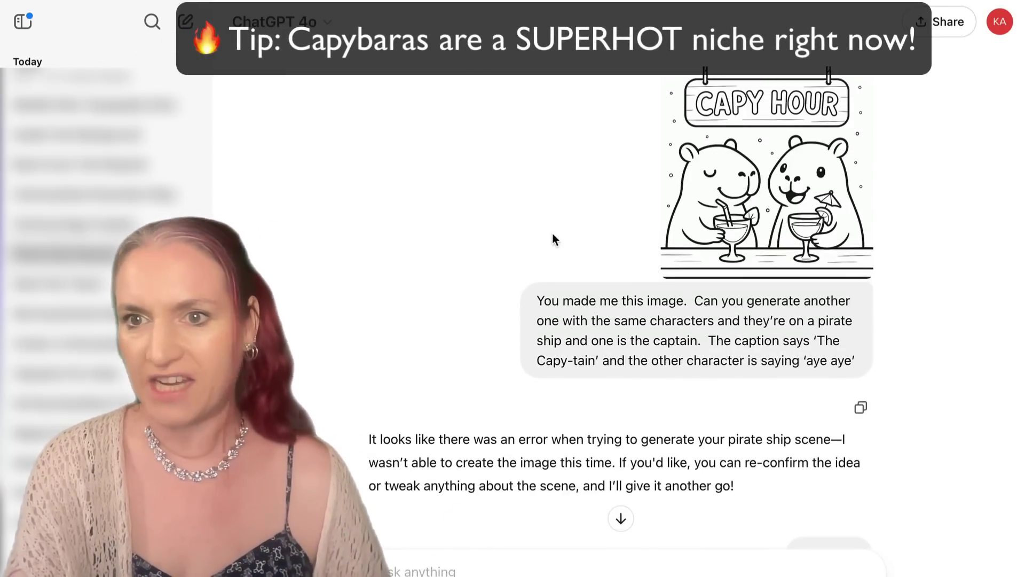
scroll(442, 231, "down", 1)
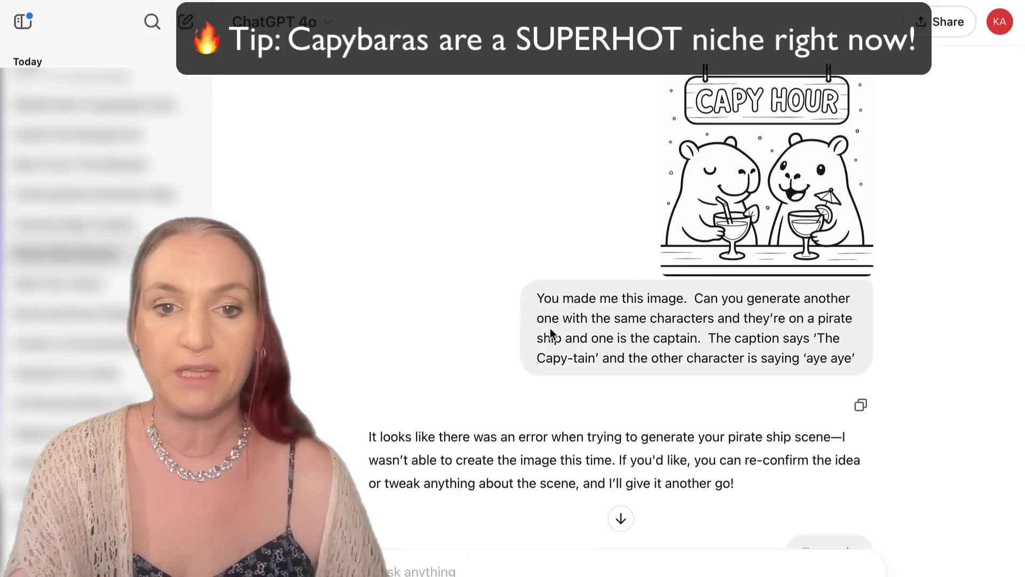
scroll(399, 307, "down", 8)
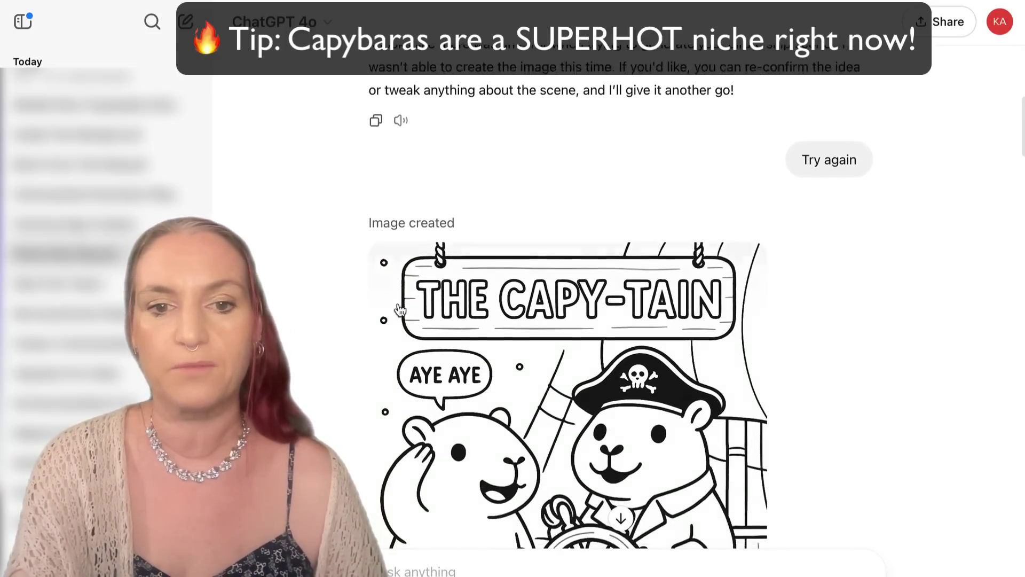
scroll(399, 308, "down", 4)
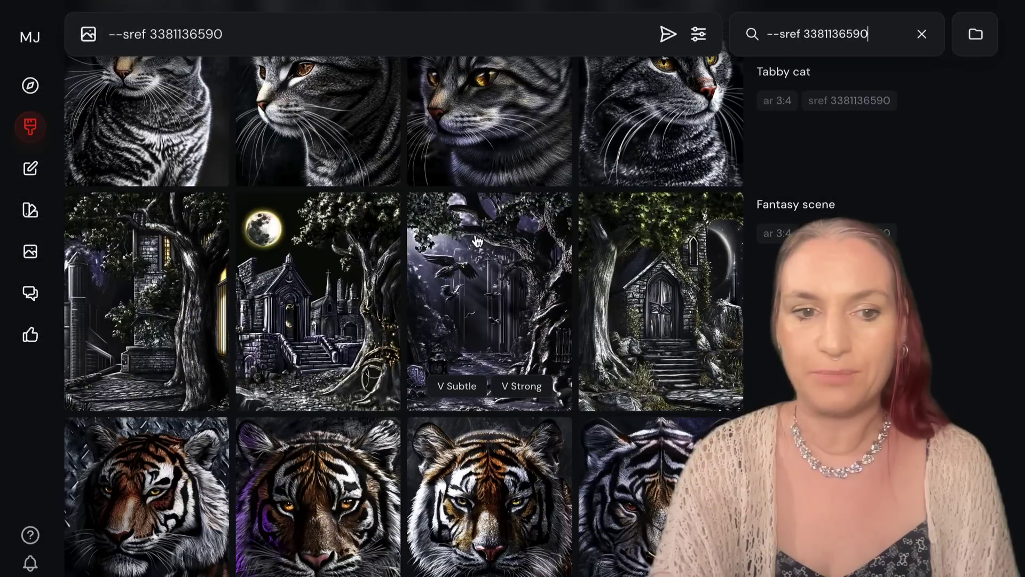
scroll(477, 242, "up", 1)
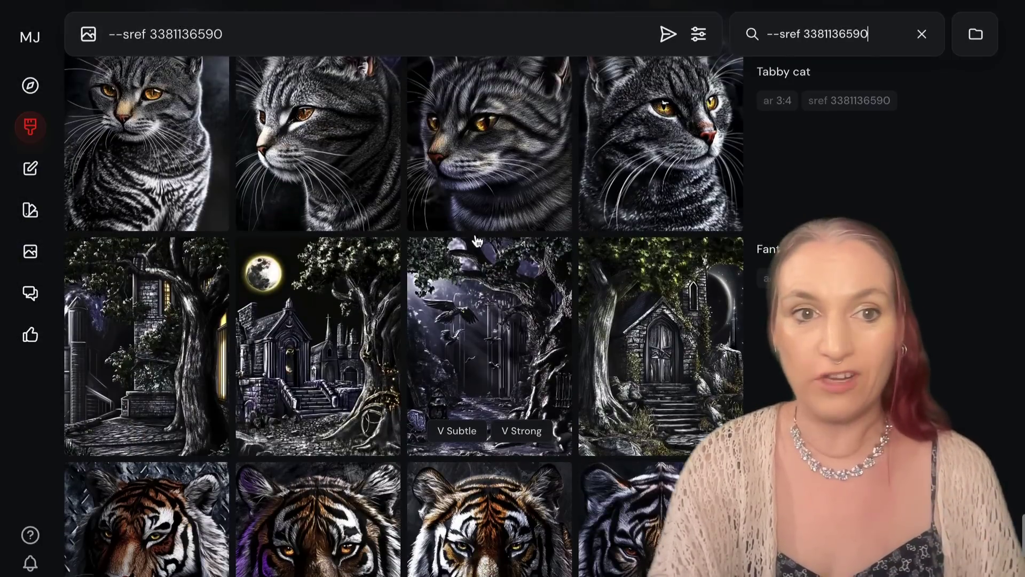
scroll(477, 241, "up", 10)
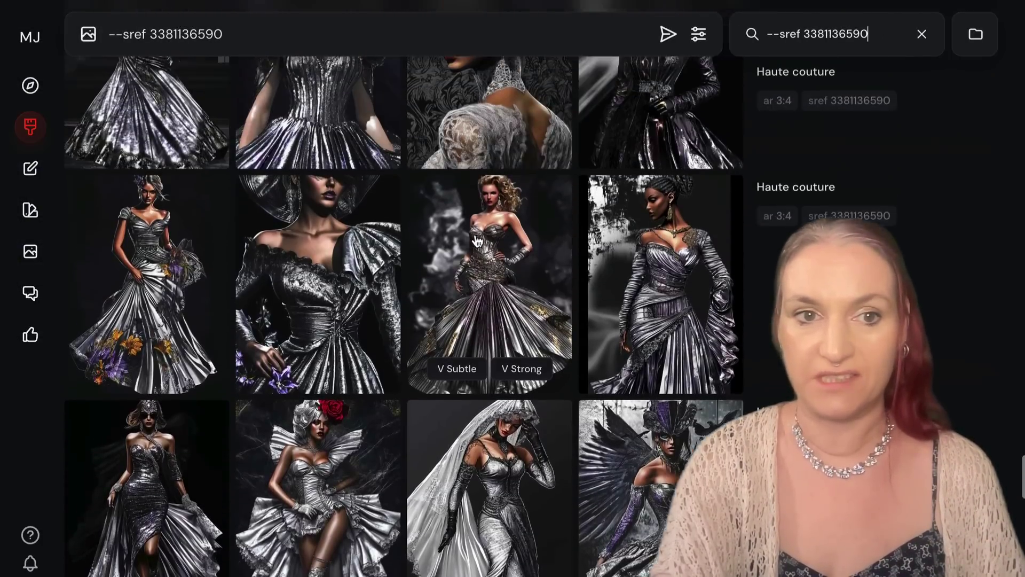
scroll(476, 241, "up", 20)
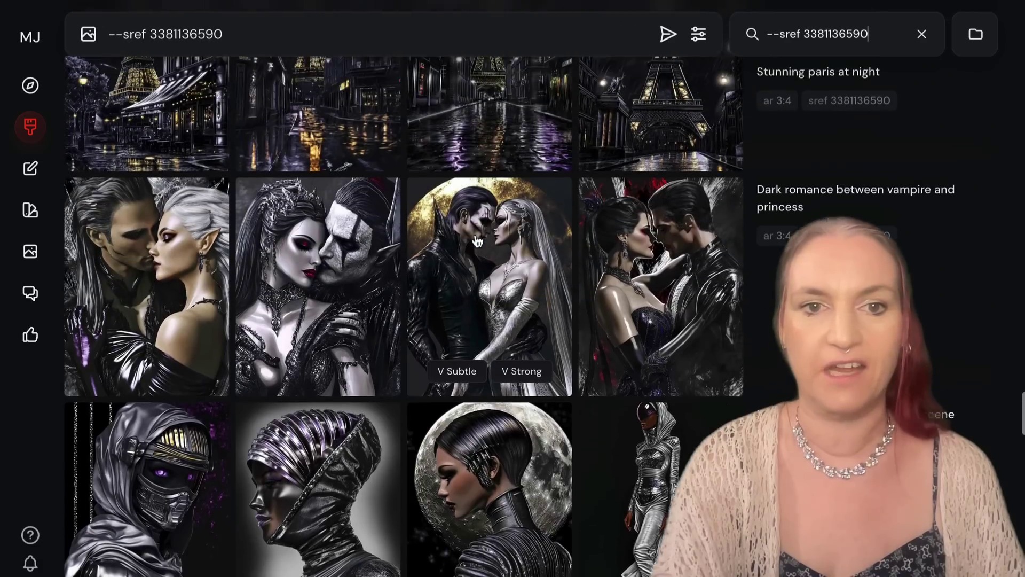
scroll(476, 241, "up", 20)
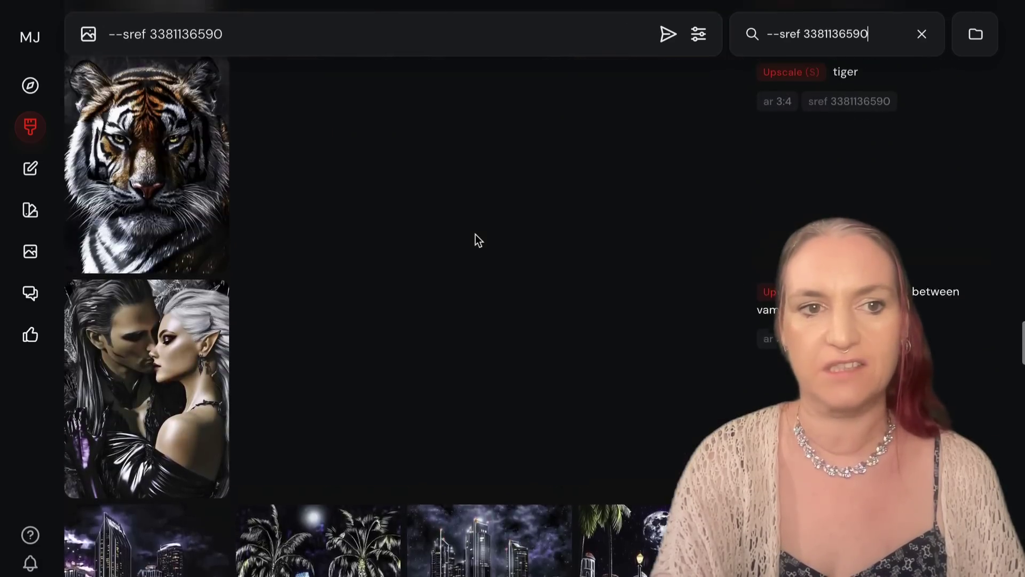
scroll(476, 235, "up", 6)
scroll(254, 366, "down", 2)
left_click(120, 372)
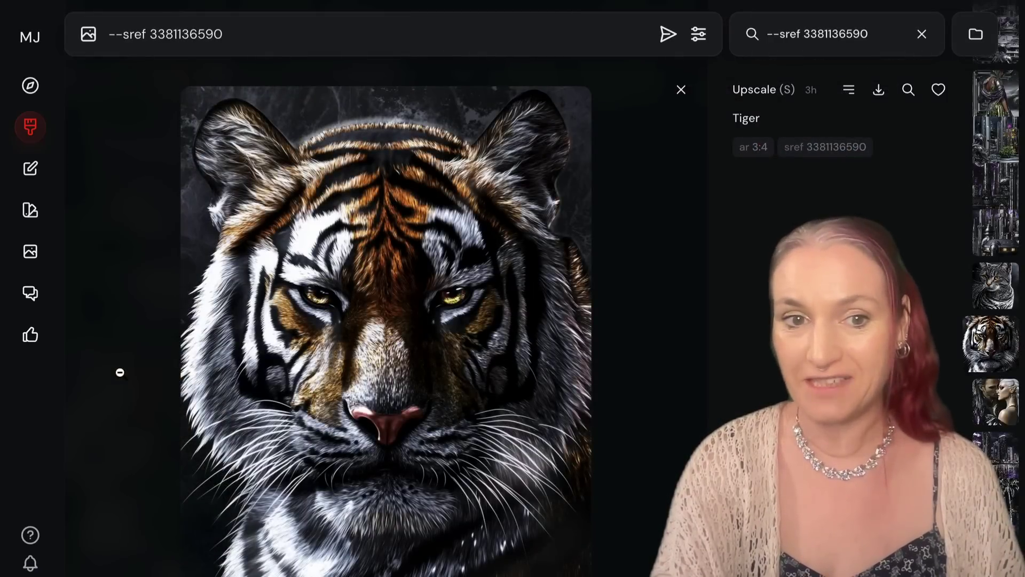
scroll(141, 438, "up", 1)
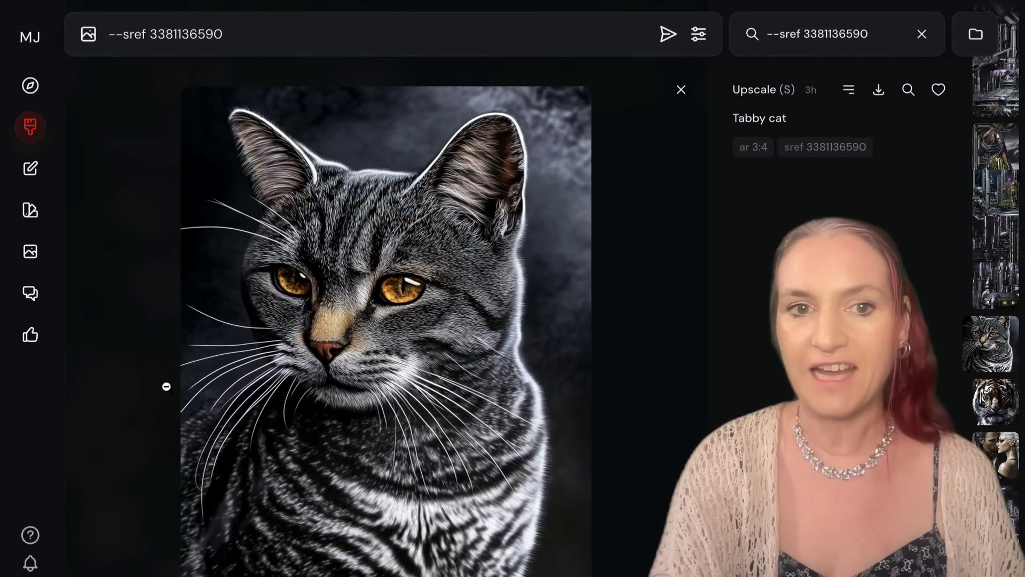
left_click(140, 369)
Step: Look through the science fiction and African royalty results and view the winged "Stunning african king" image enlarged
scroll(247, 299, "up", 15)
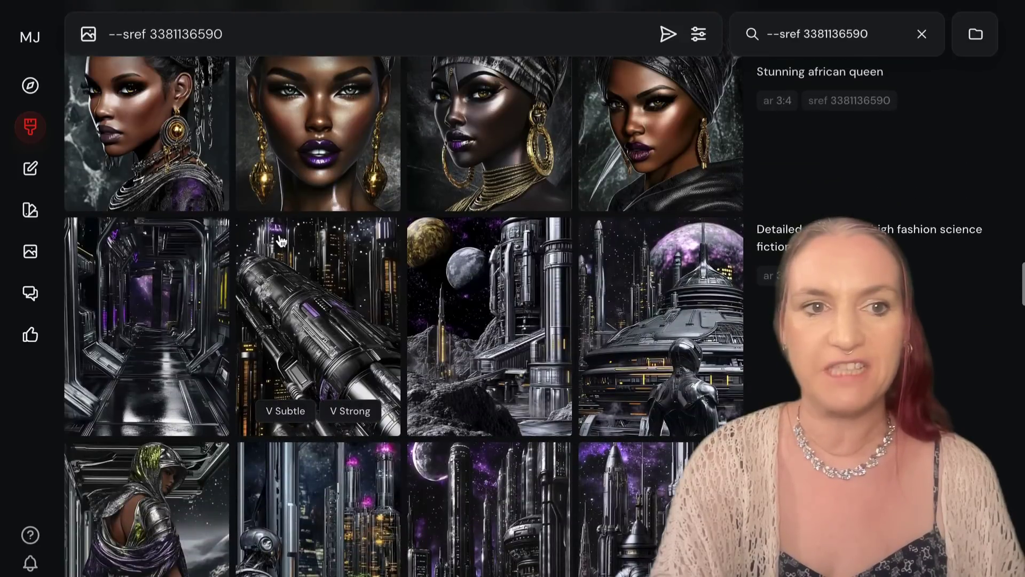
scroll(281, 242, "up", 10)
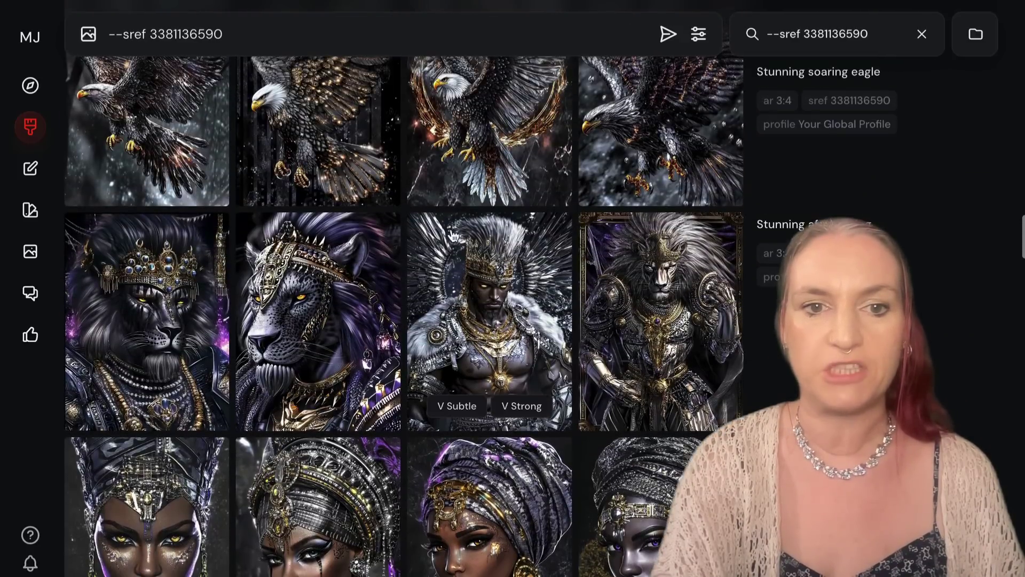
left_click(451, 230)
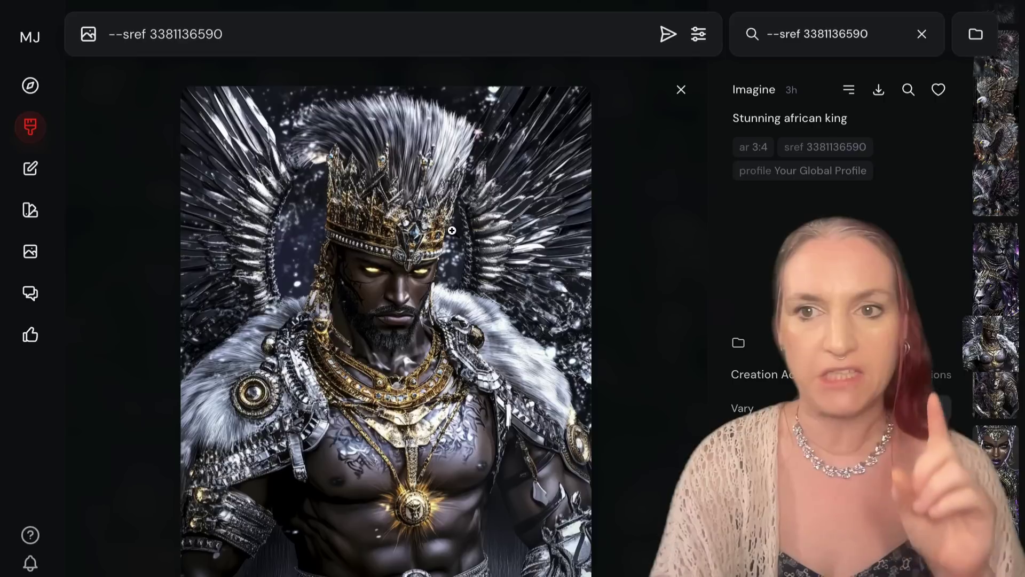
left_click(146, 304)
Step: Review the soaring eagle, crystal ball and other upscaled images made with the same style reference
scroll(235, 393, "up", 8)
scroll(236, 393, "up", 12)
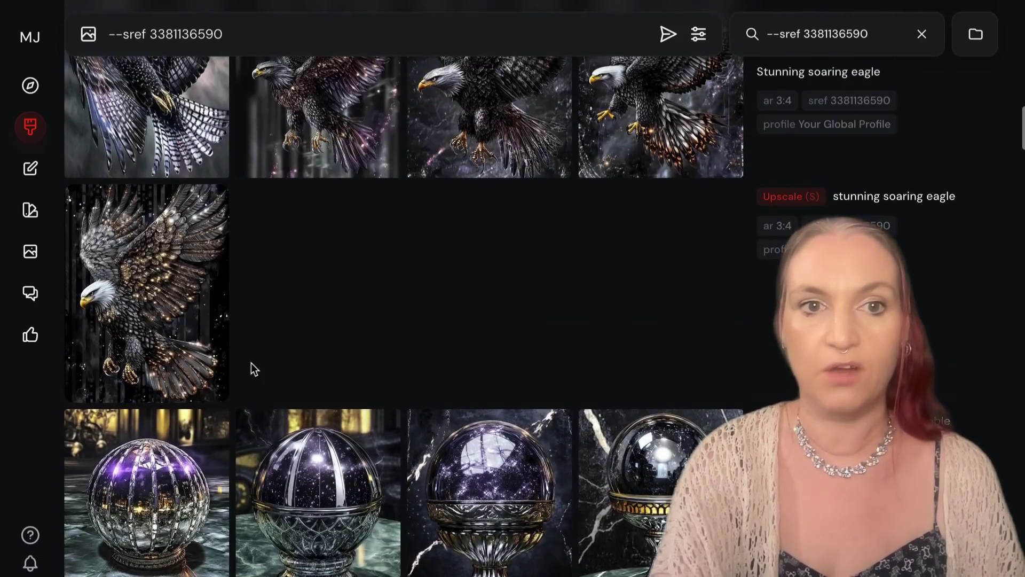
scroll(251, 363, "up", 10)
scroll(251, 368, "up", 5)
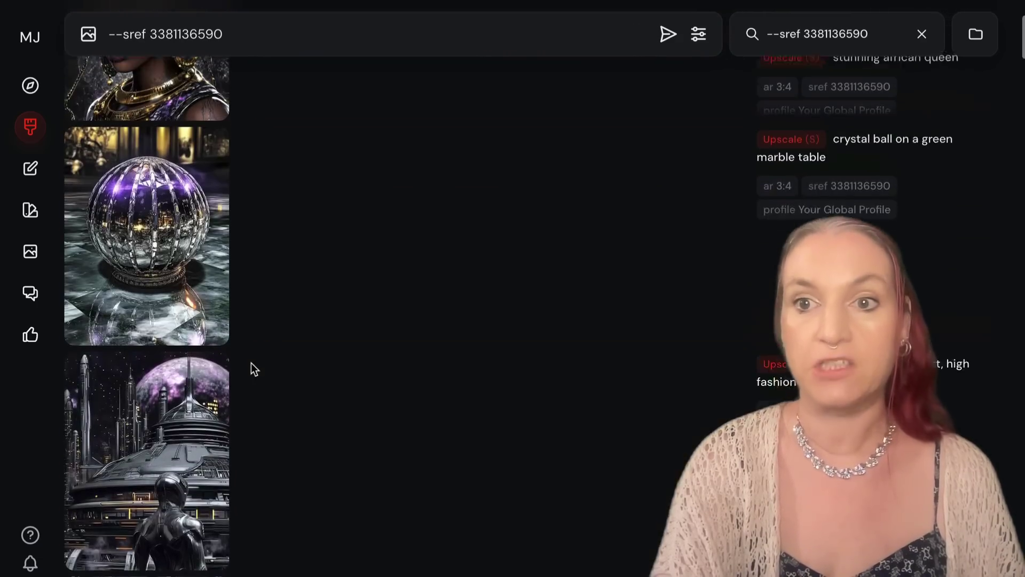
left_click(147, 123)
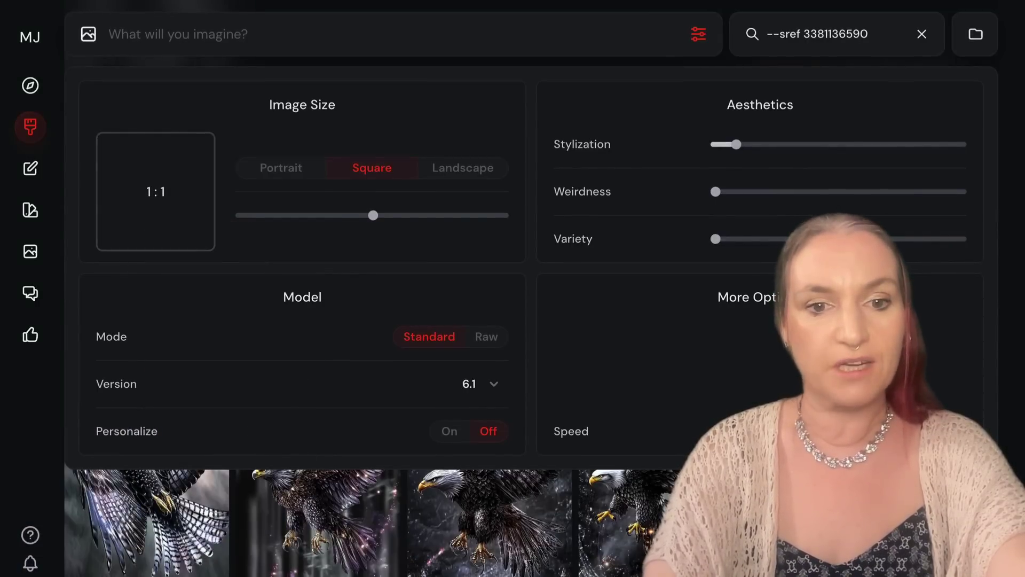
key("Escape")
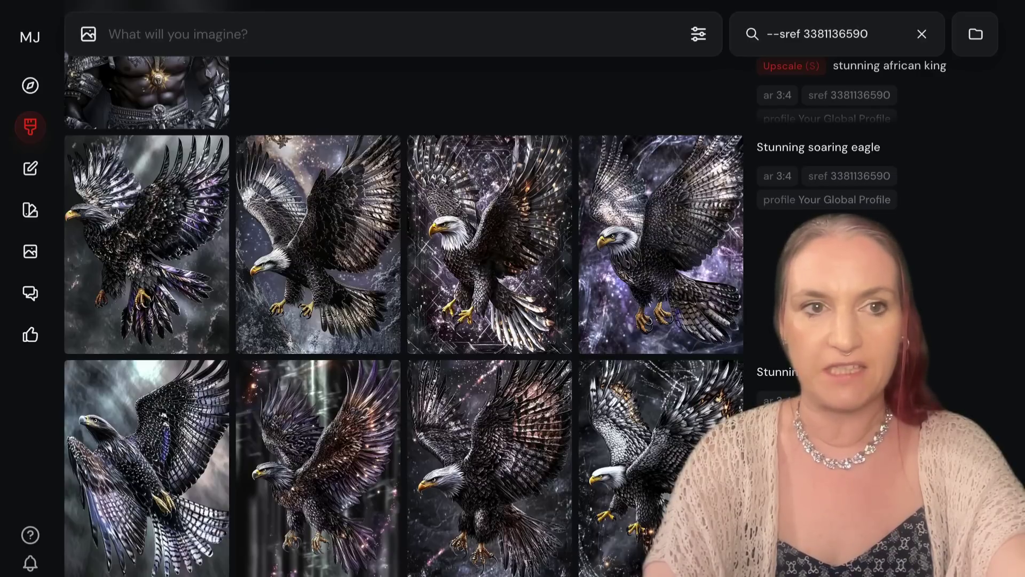
left_click(779, 372)
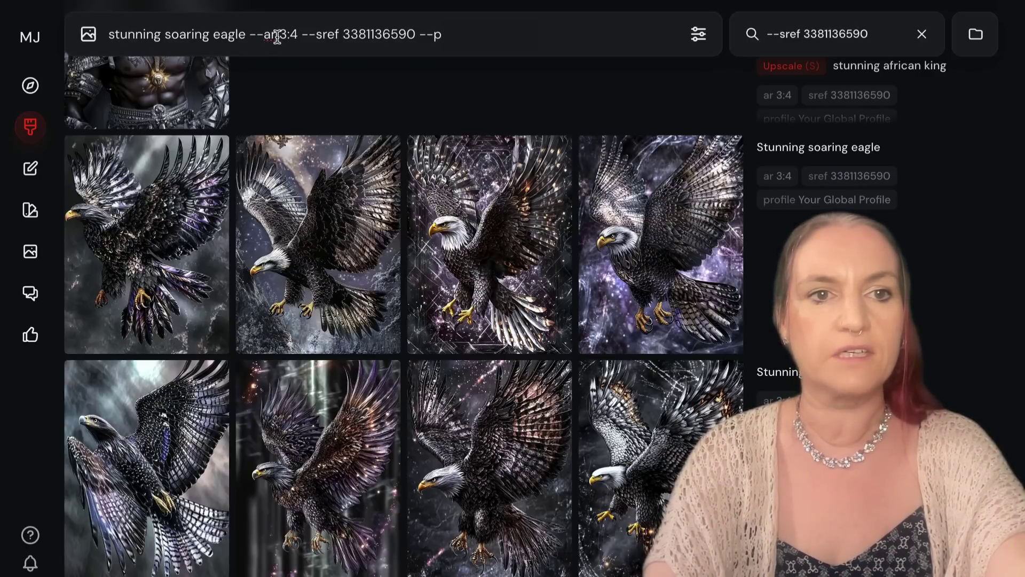
left_click(294, 40)
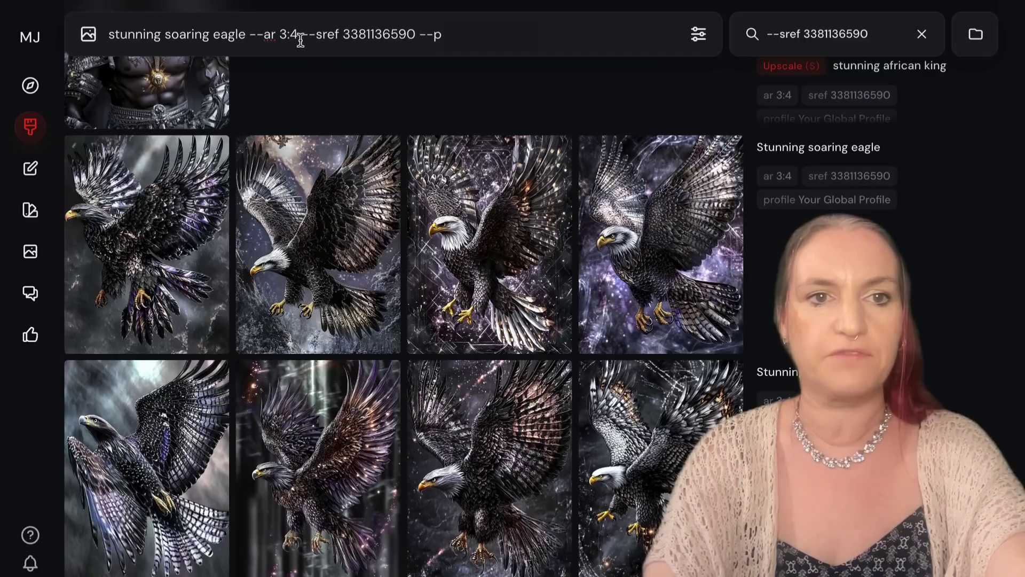
Step: Remove the --p personalization parameter from the end of the soaring eagle prompt
double_click(436, 35)
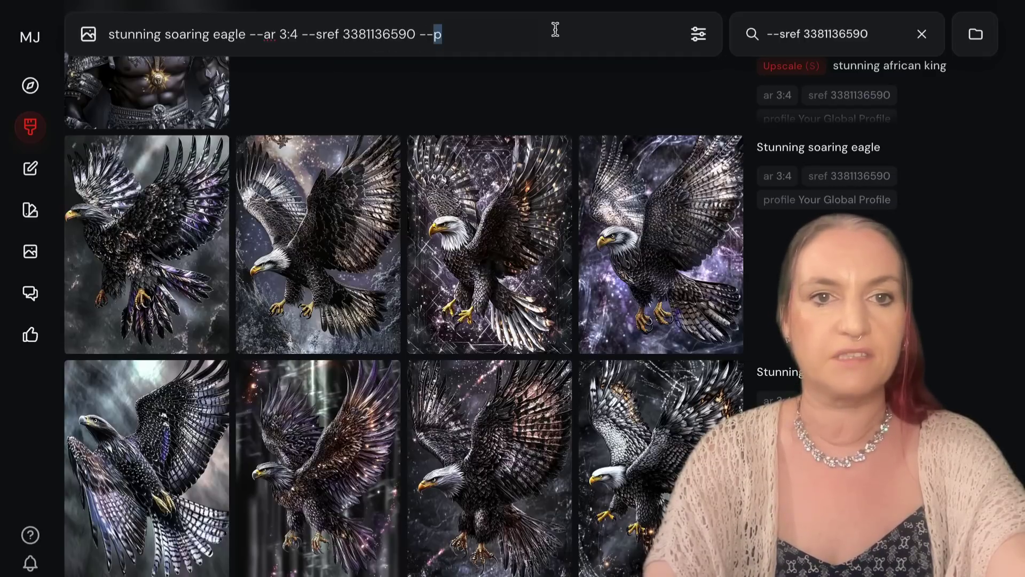
key("Right")
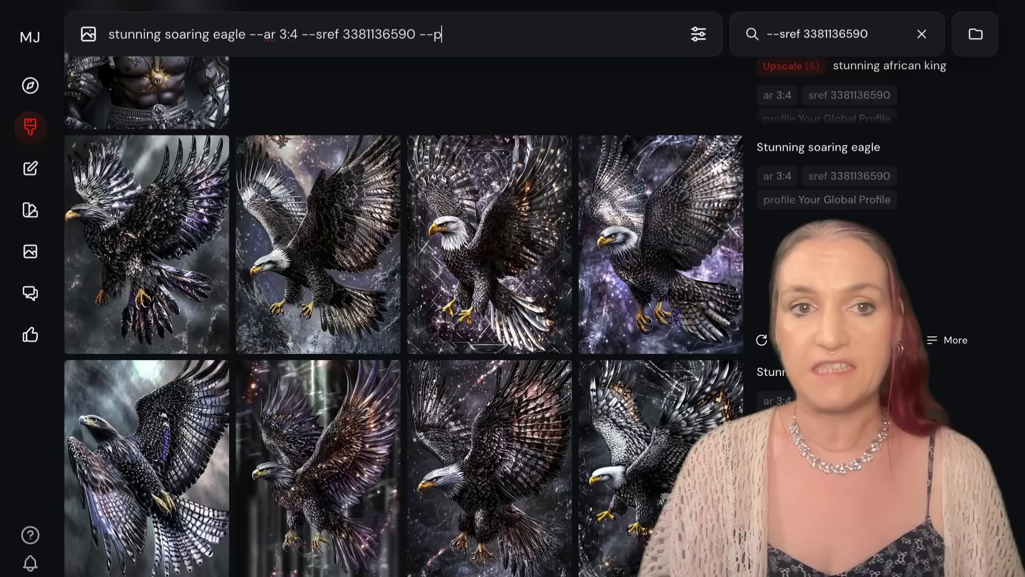
key("BackSpace")
key("BackSpace")
key("BackSpace")
key("BackSpace")
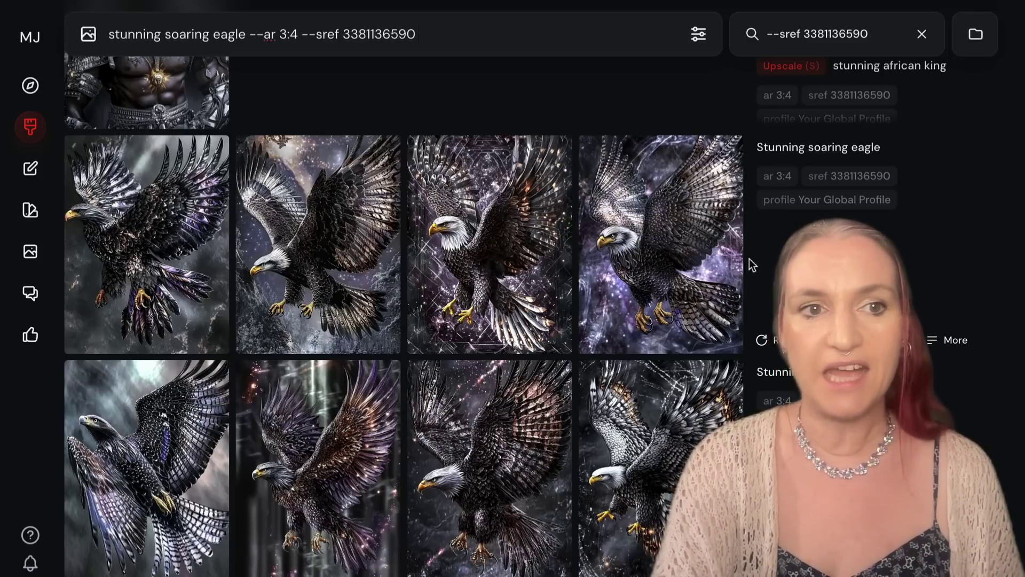
scroll(597, 182, "up", 3)
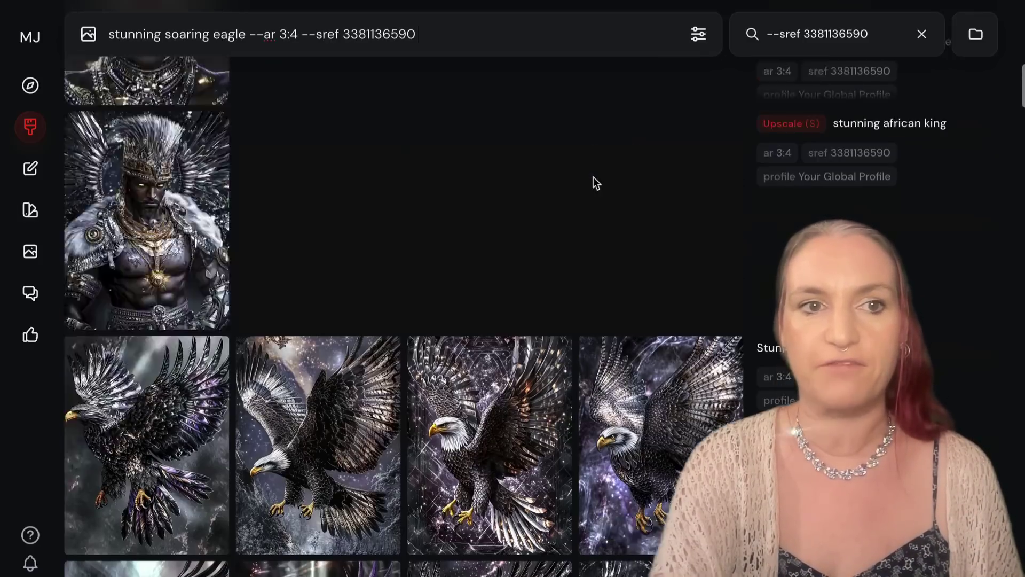
scroll(596, 182, "up", 5)
key("Return")
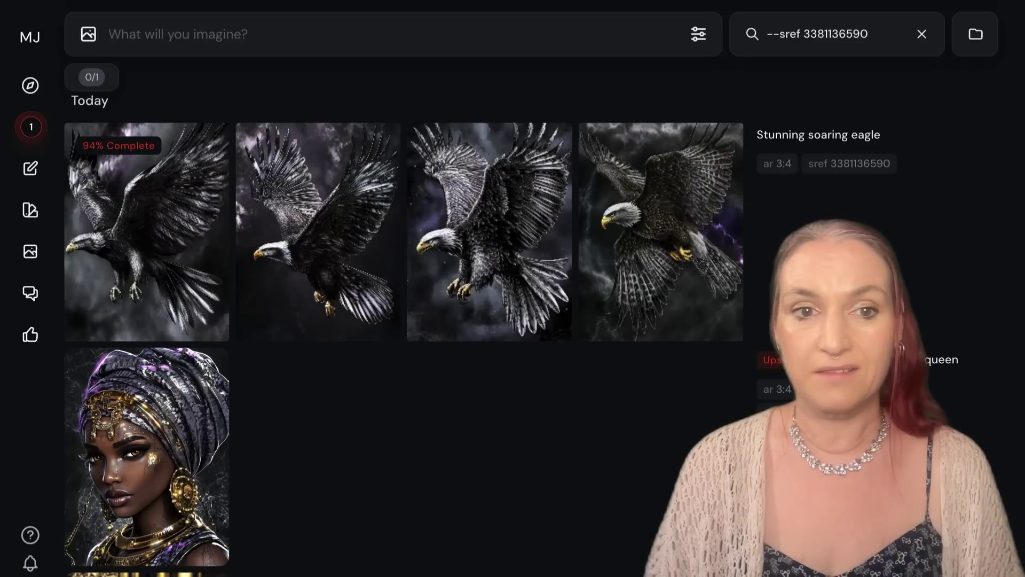
left_click(535, 204)
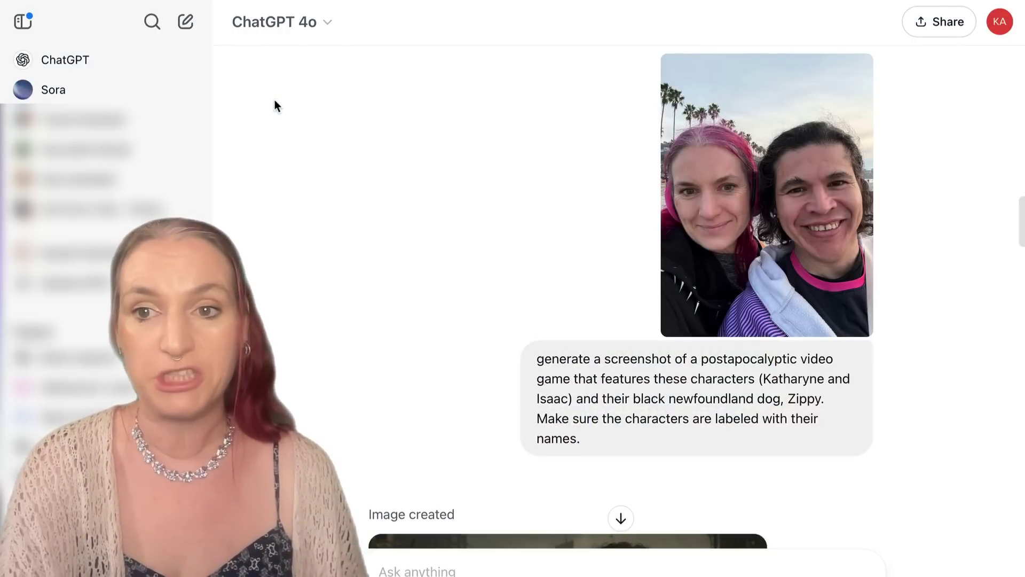
Step: Examine the postapocalyptic video game image and the glamorous 80s style photograph generated from the uploaded photos in the ChatGPT conversation
scroll(275, 102, "down", 1)
scroll(275, 101, "down", 10)
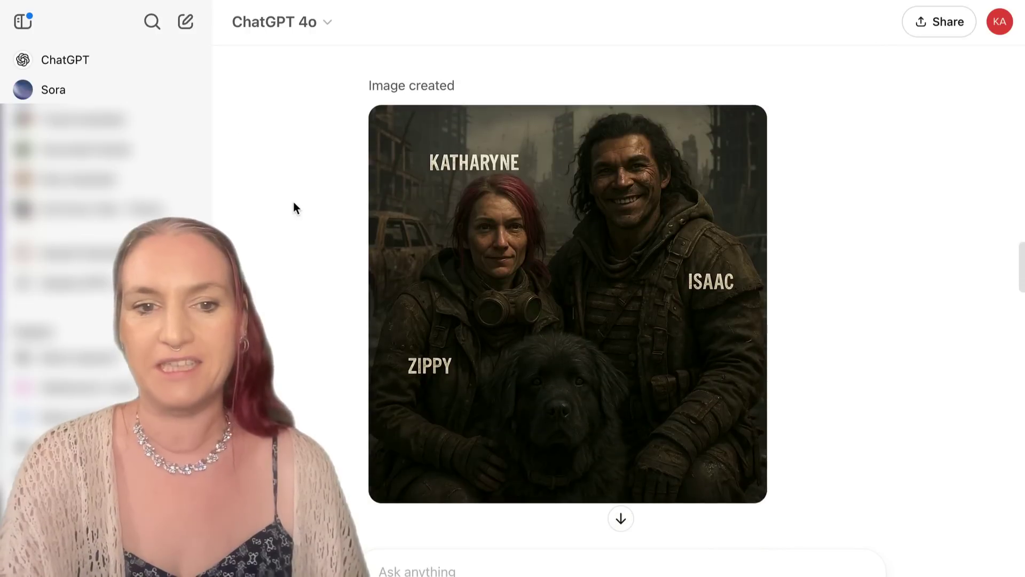
scroll(293, 206, "down", 3)
left_click(539, 285)
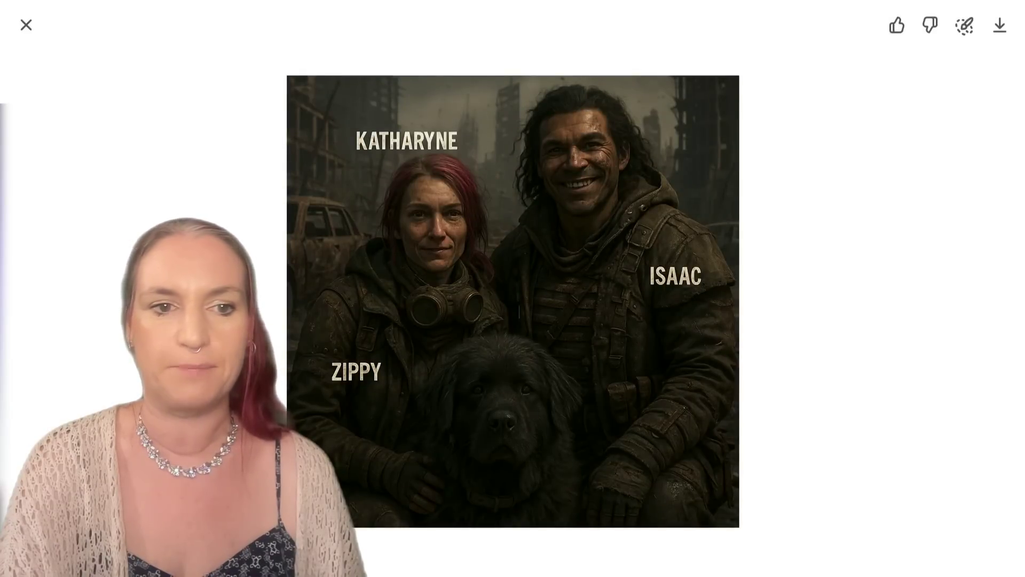
key("Escape")
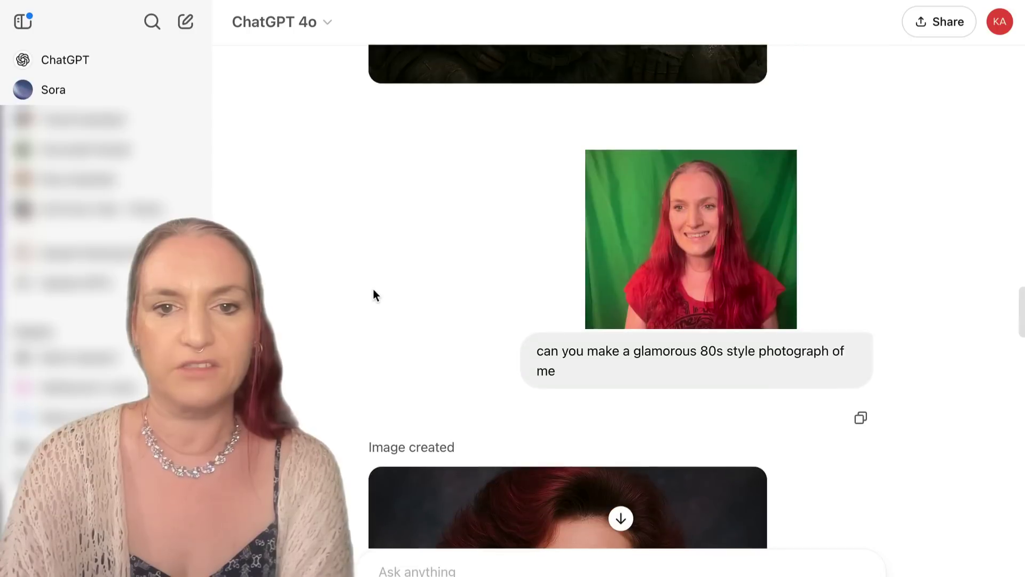
scroll(367, 290, "down", 6)
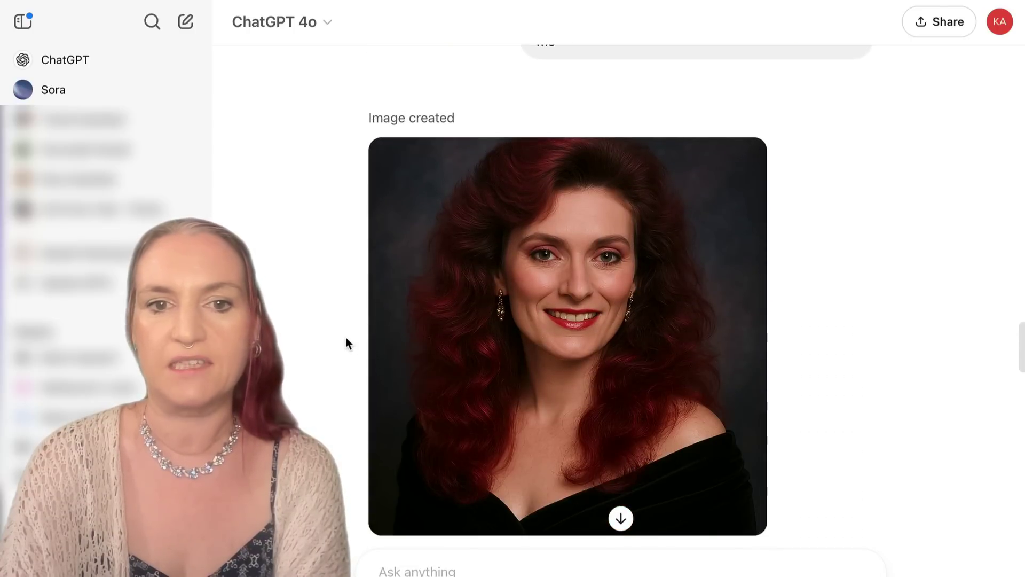
scroll(356, 270, "up", 1)
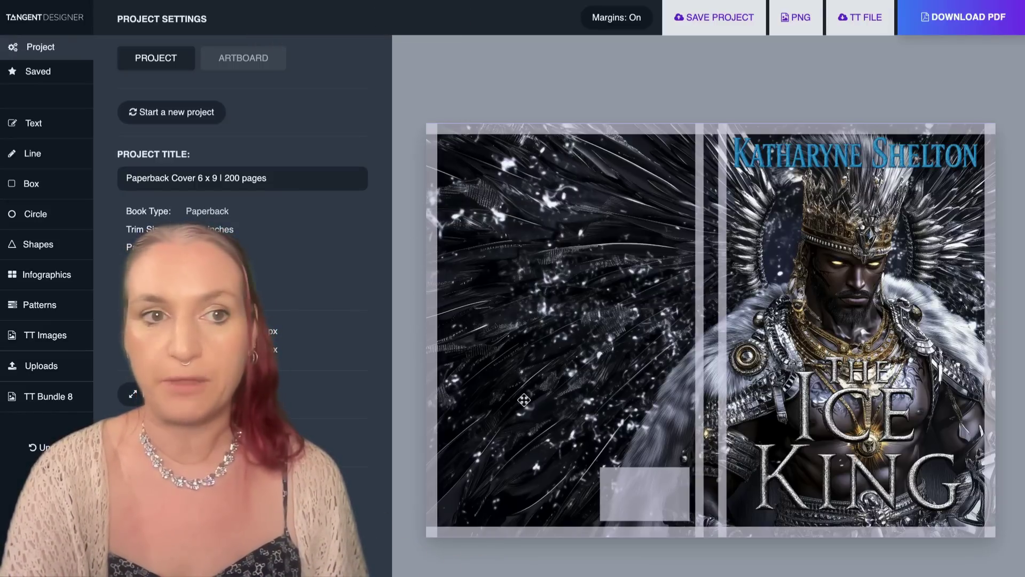
Step: Add a white text box to the back cover reading "The ice king is a story of" followed by Lorem ipsum filler text
left_click(40, 125)
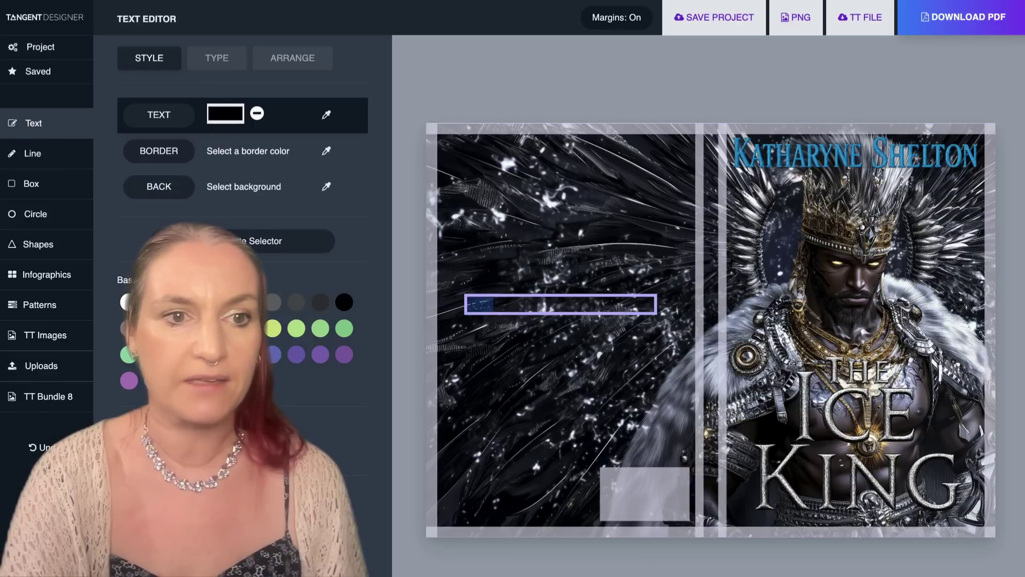
left_click(127, 302)
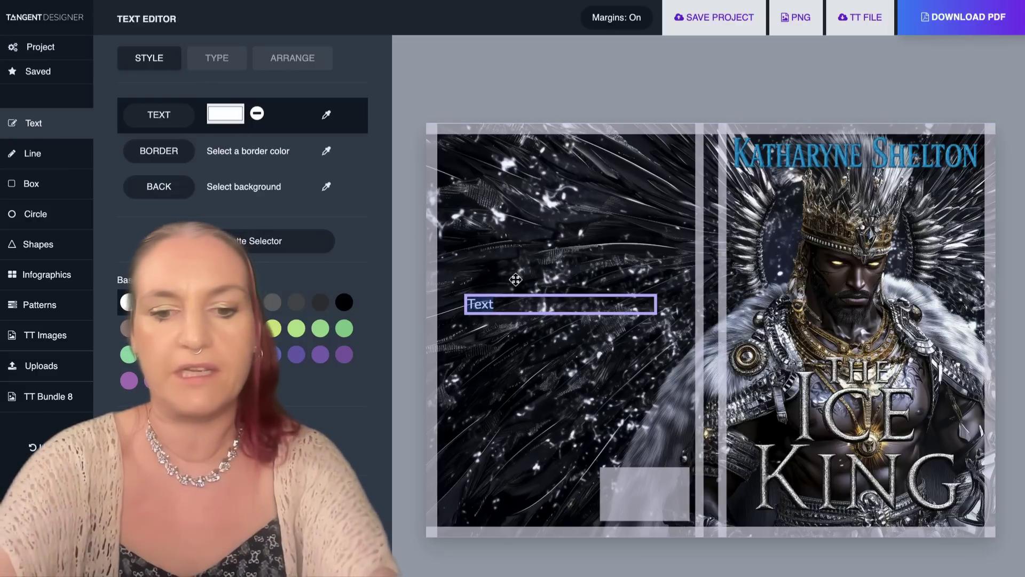
type("The ice ki")
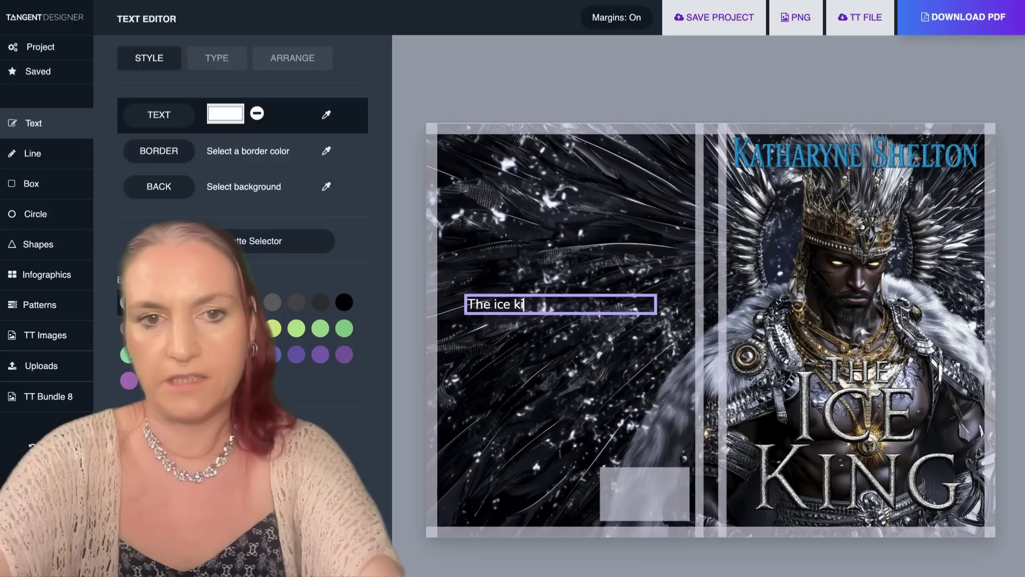
type("ng is a story")
type("of")
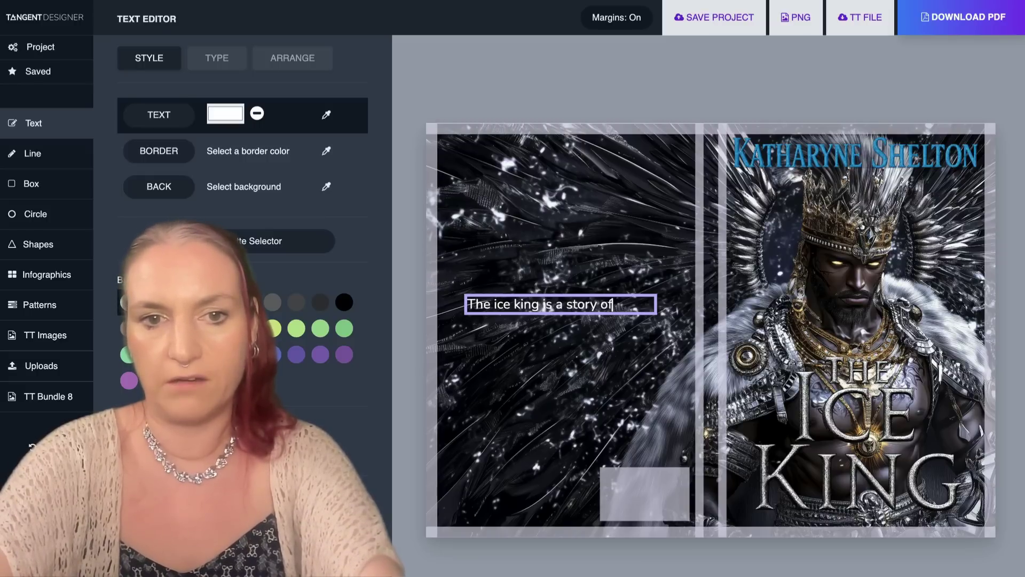
type("Lorem ipsum dolor sit amet, consectetur adipiscing elit. Cras quis tortor volutpat, viverra dolor at, tincidunt velit. Lorem ipsum dolor sit amet, consectetur adipiscing elit. Integer eleifend et tortor eu imperdiet.")
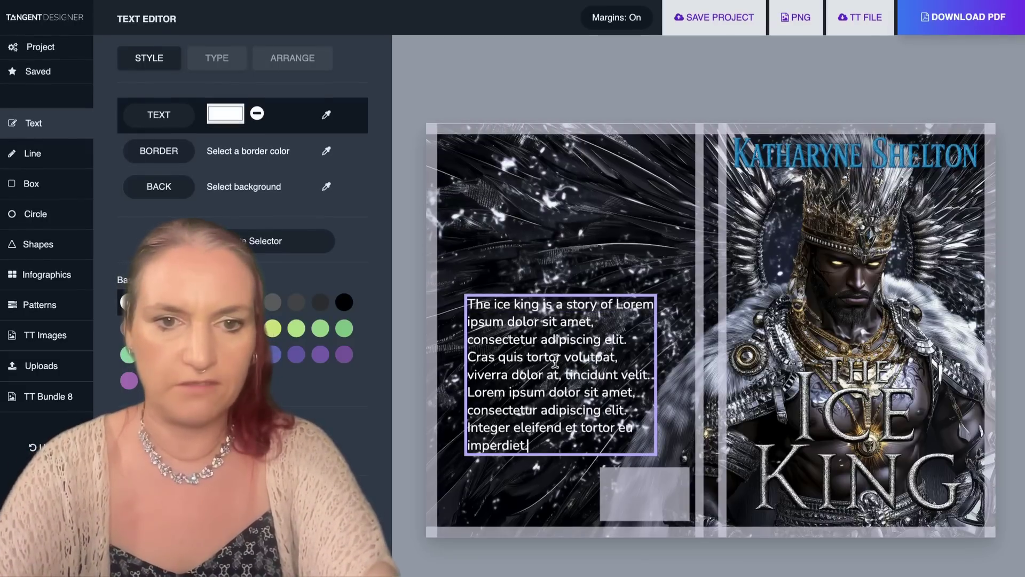
Step: Move the blurb to the upper part of the back cover, using the Bitter font at size 16
left_click(507, 267)
left_click_drag(507, 357, 507, 228)
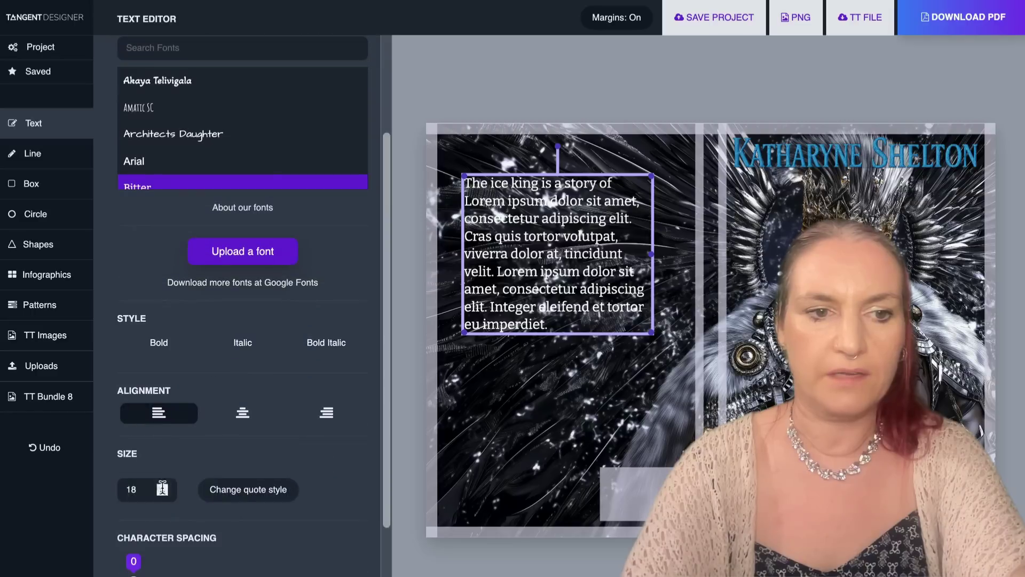
left_click(162, 494)
left_click(161, 493)
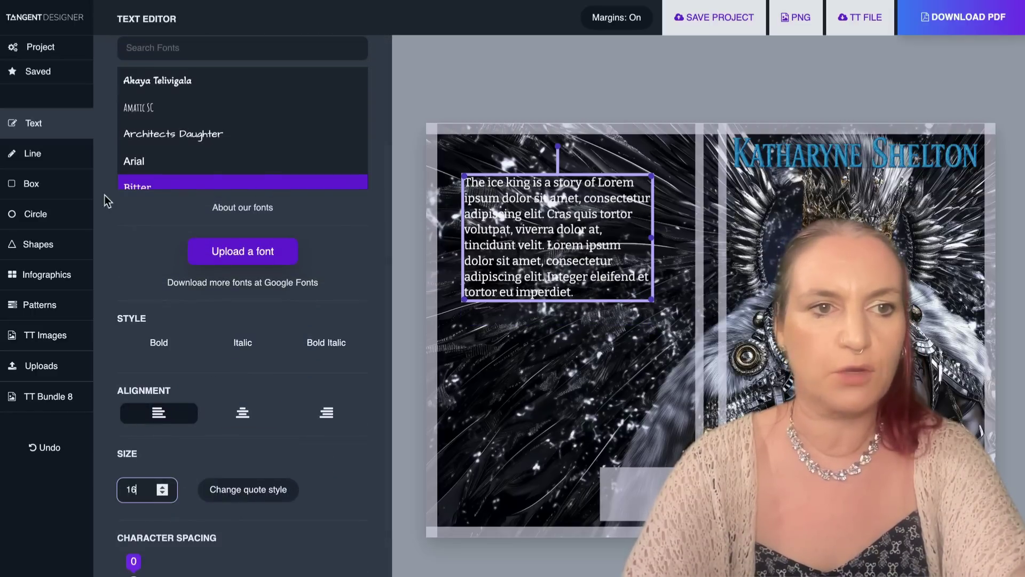
Step: Place a box below the back cover blurb, fill it with black and set its opacity to 70
left_click(29, 185)
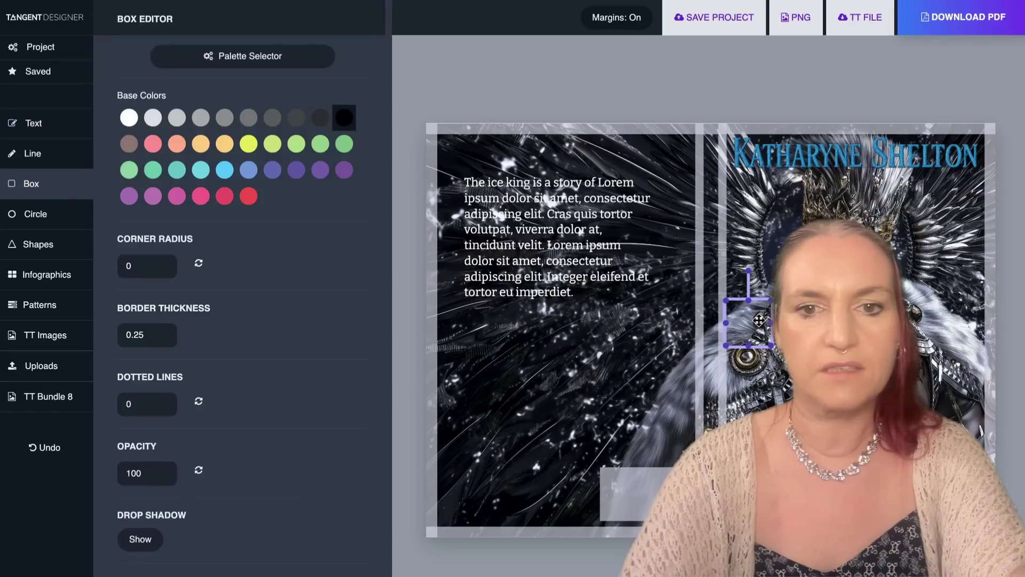
left_click_drag(747, 323, 505, 346)
scroll(382, 247, "up", 5)
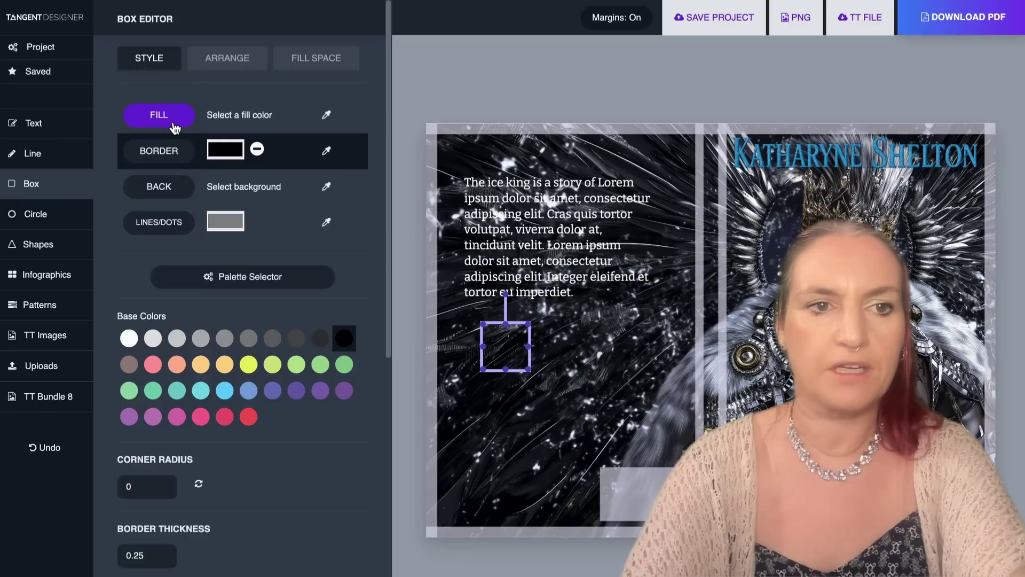
left_click(159, 115)
left_click(344, 339)
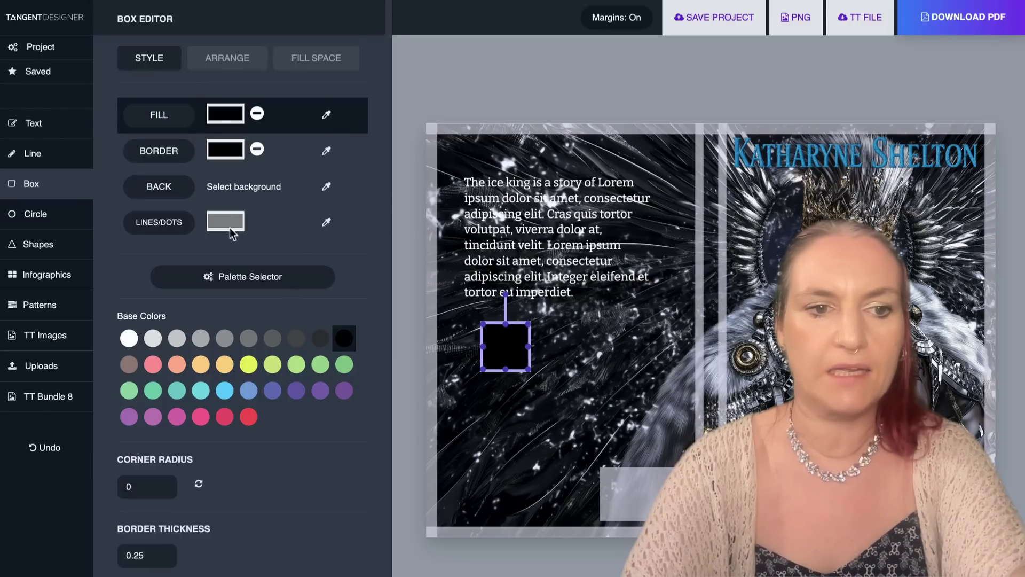
scroll(230, 227, "down", 4)
double_click(128, 490)
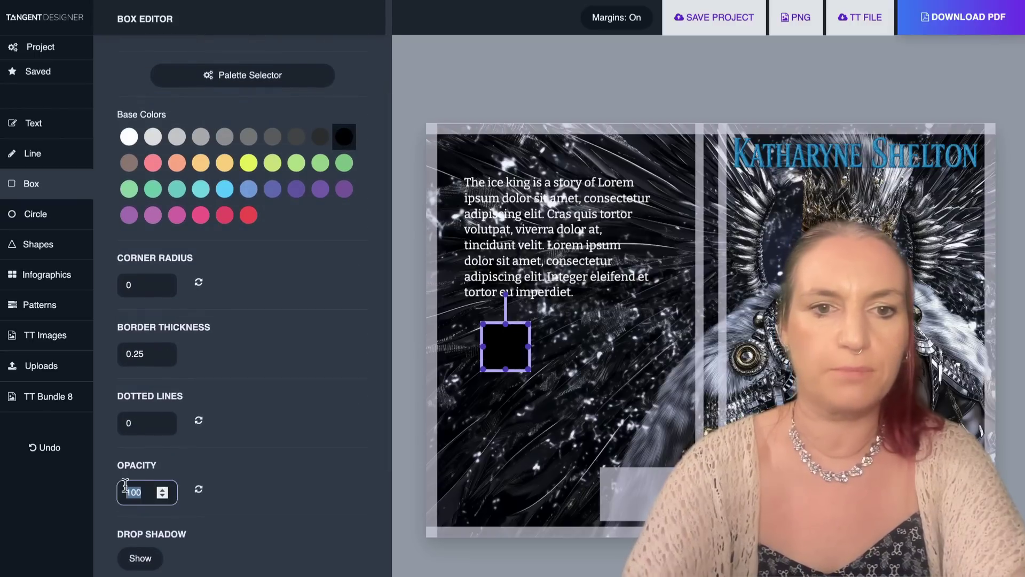
type("70")
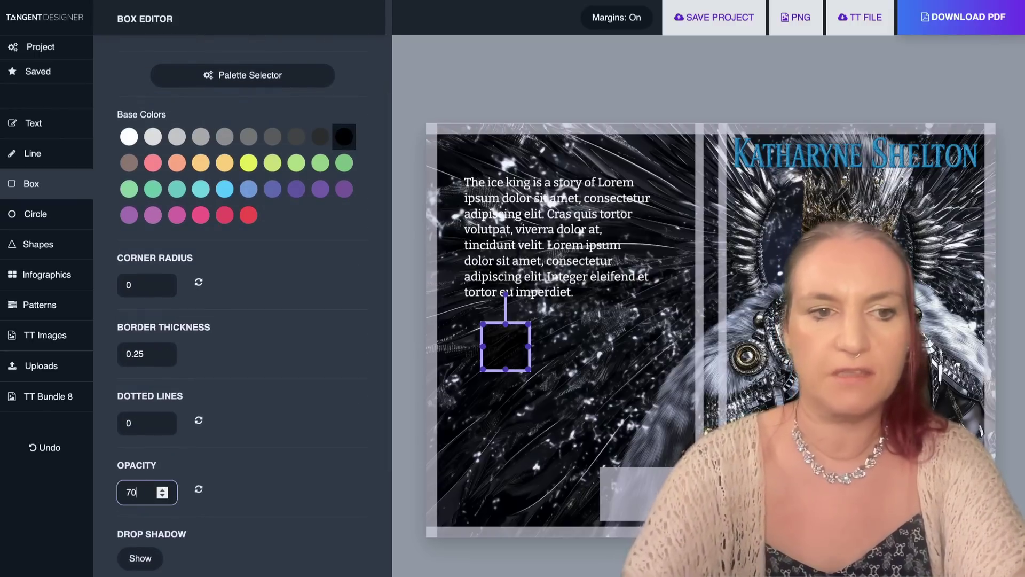
Step: Enlarge the black box to about 4.49" by 3.56" and position it over the whole blurb
left_click(529, 370)
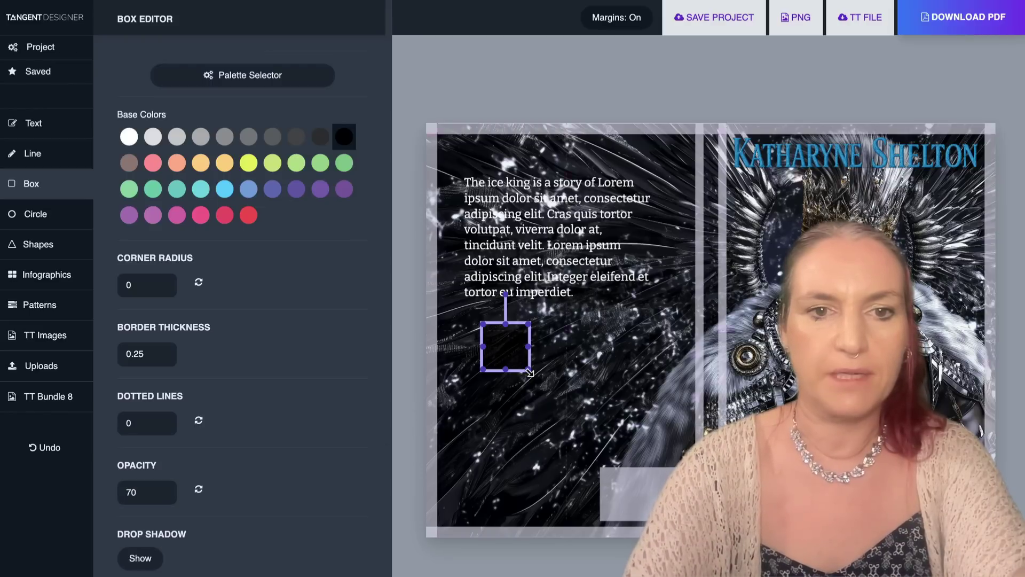
left_click_drag(529, 370, 591, 431)
left_click_drag(592, 378, 658, 377)
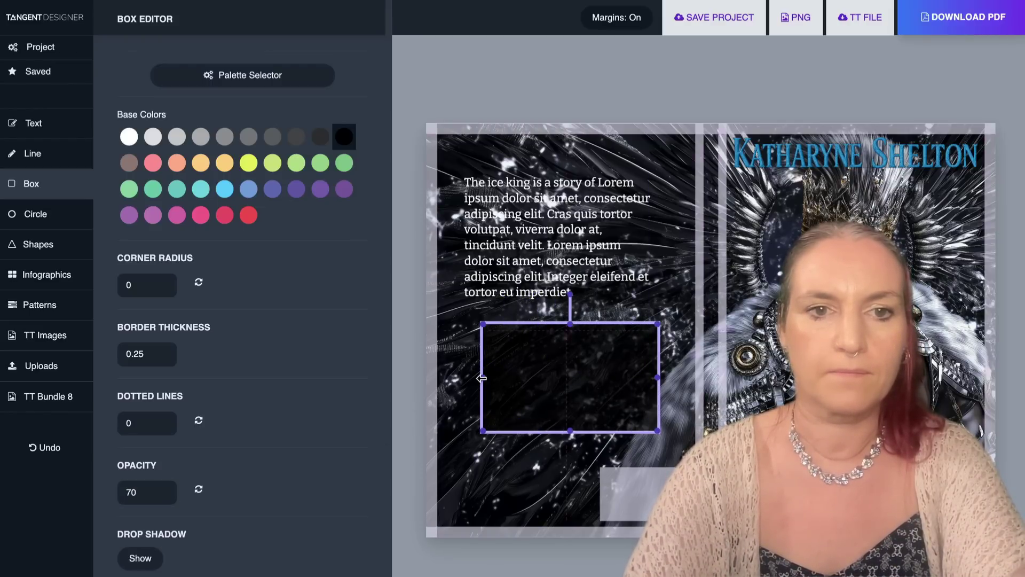
left_click_drag(481, 379, 450, 378)
left_click_drag(510, 389, 508, 231)
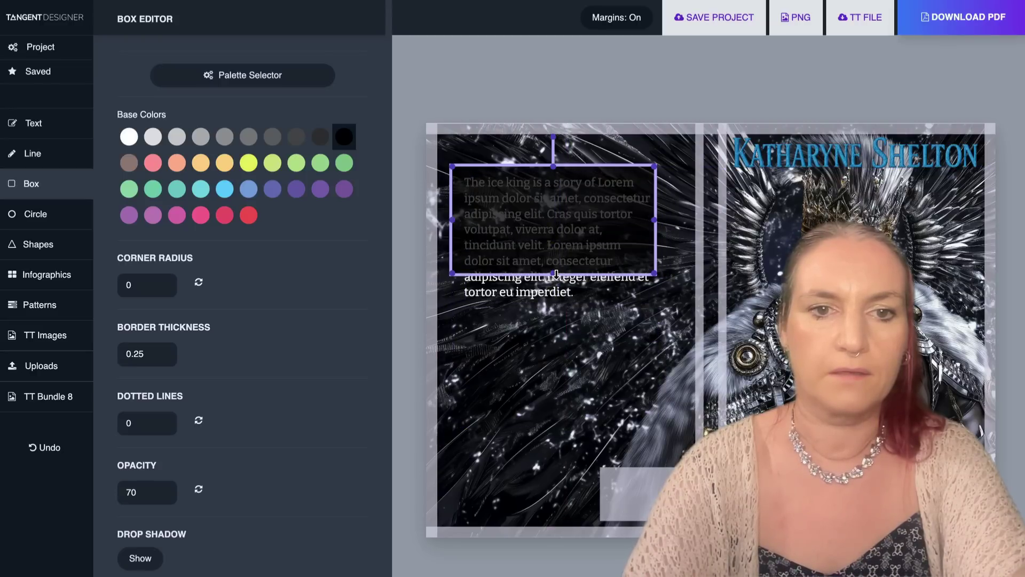
left_click_drag(556, 274, 557, 327)
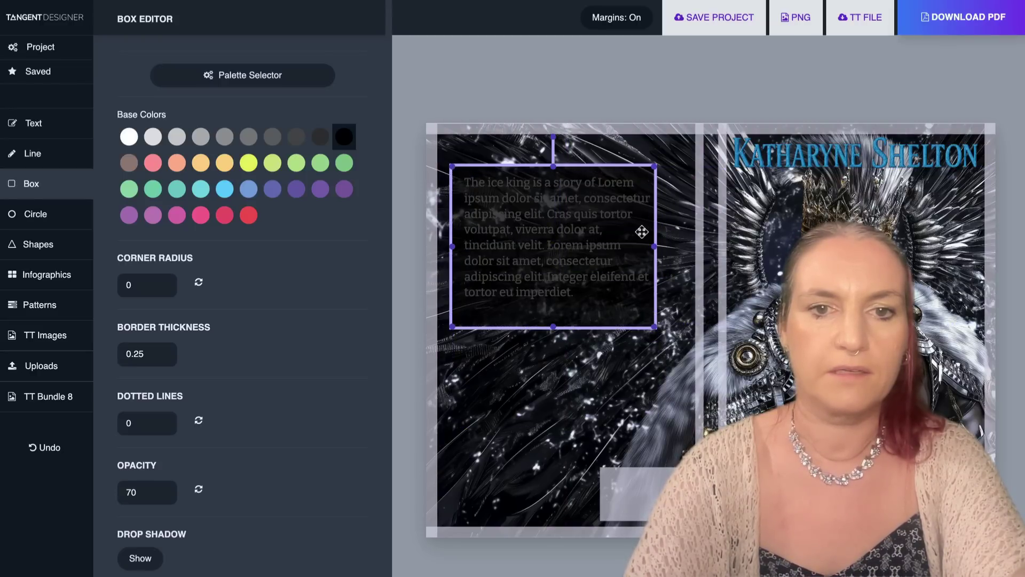
Step: Send the black box backward so it sits behind the blurb text, and deselect it
scroll(249, 192, "up", 5)
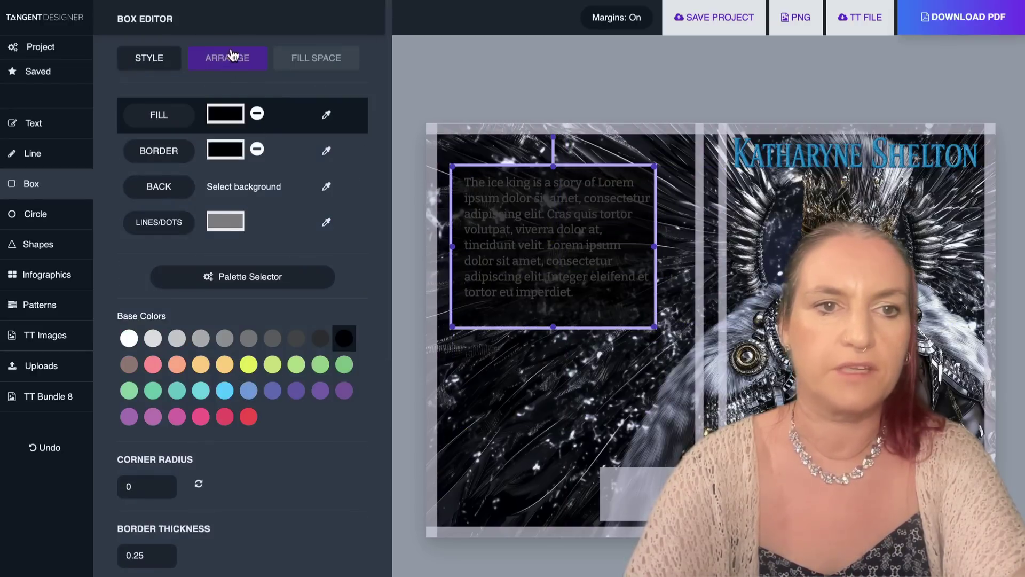
left_click(230, 58)
left_click(187, 125)
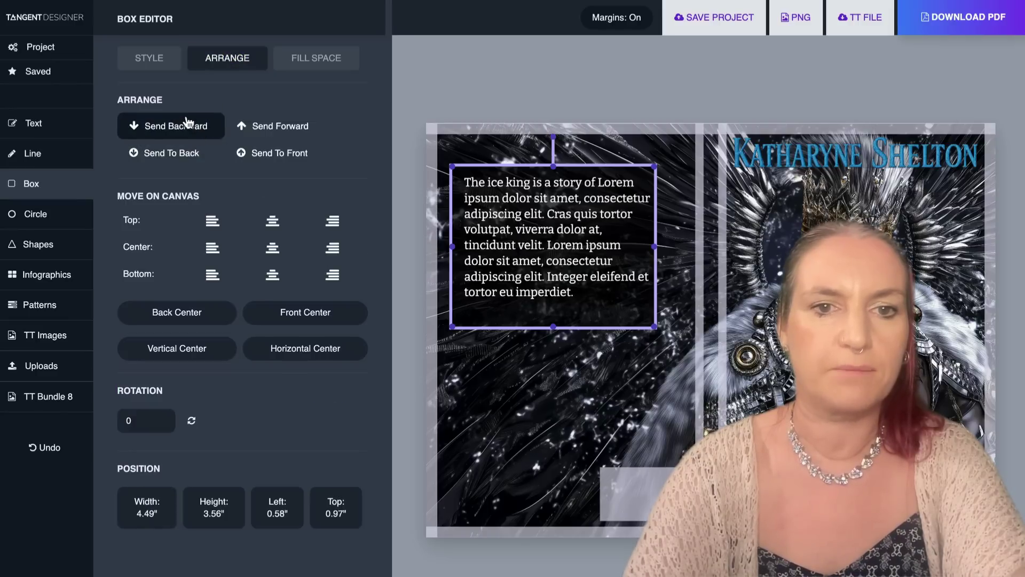
left_click(540, 440)
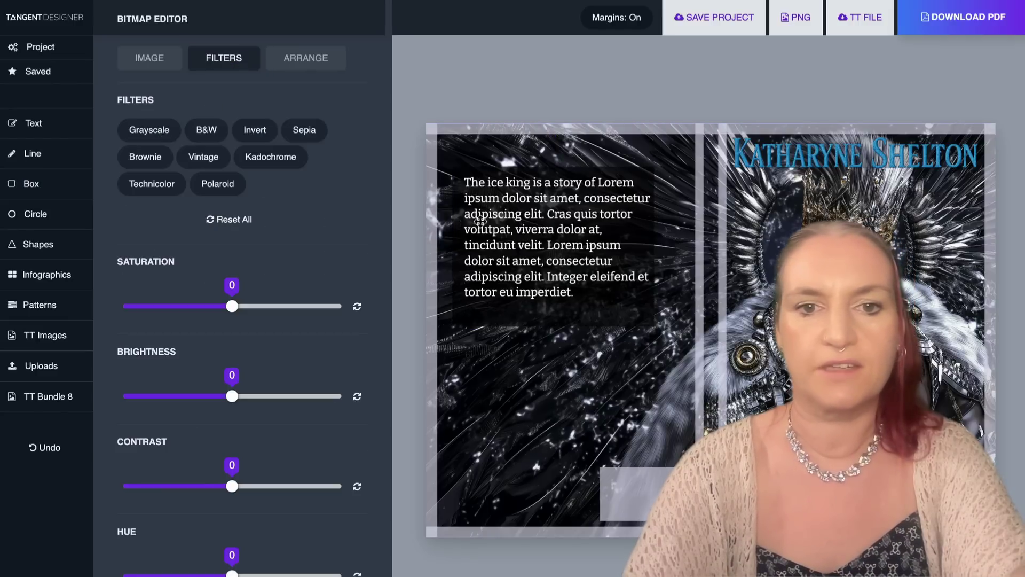
Step: Change the blurb font to Quicksand and set its size to 14
double_click(549, 245)
left_click(181, 316)
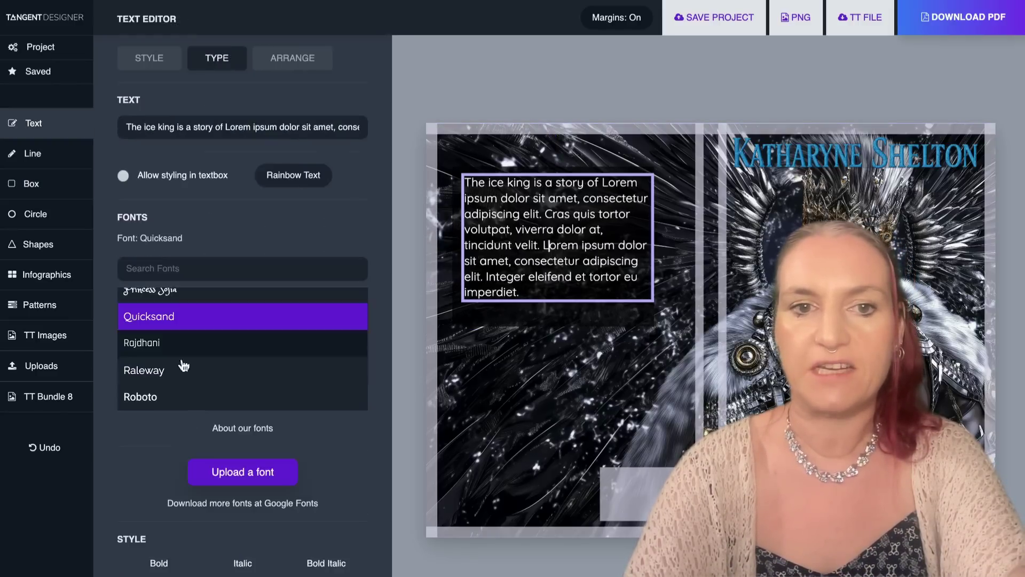
scroll(210, 525, "down", 3)
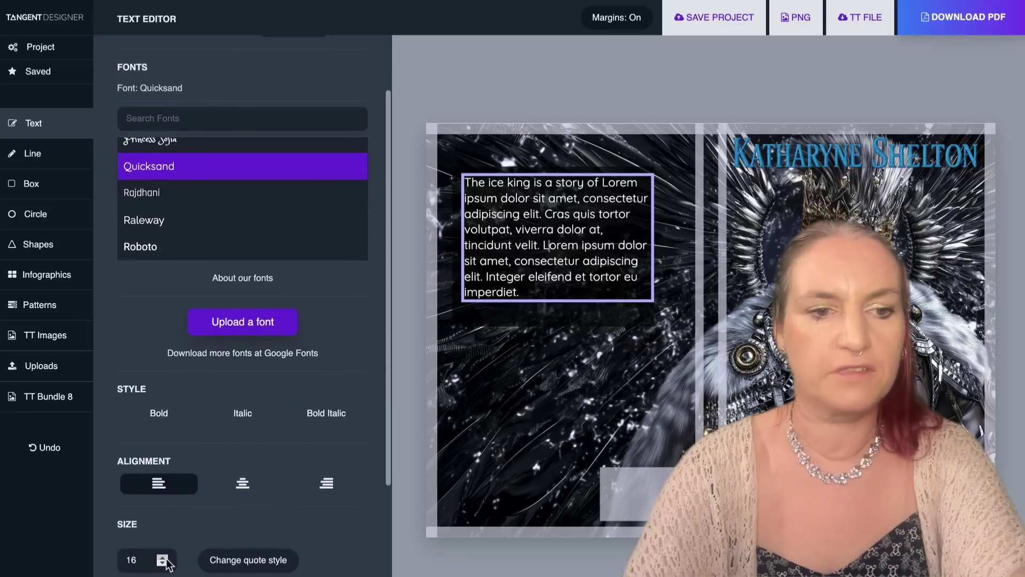
left_click(162, 564)
left_click(163, 564)
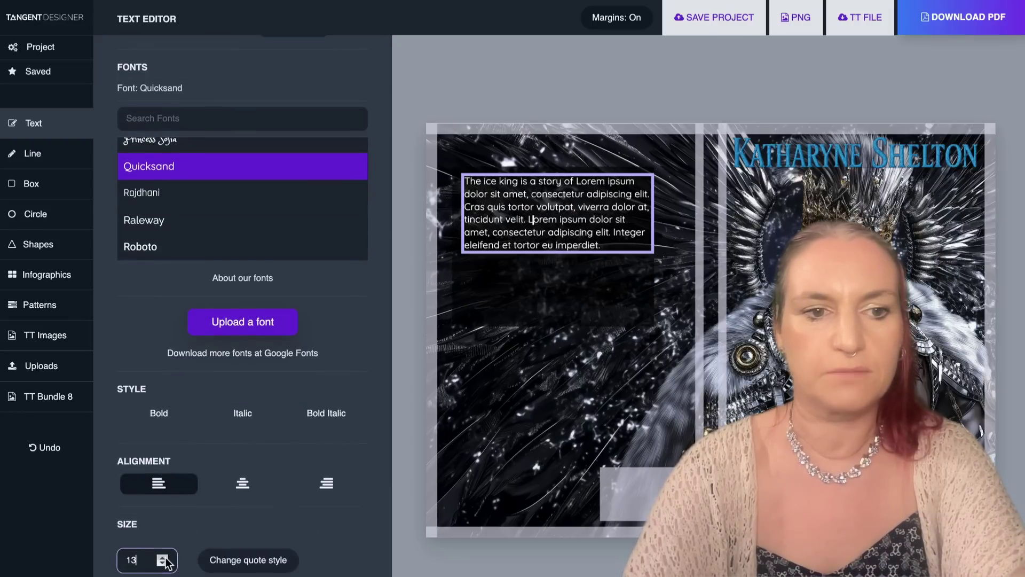
left_click(163, 557)
Step: Copy the blurb's closing Lorem ipsum sentences and paste them as a new paragraph at its end
left_click_drag(576, 223, 579, 261)
key("ctrl+c")
key("Right")
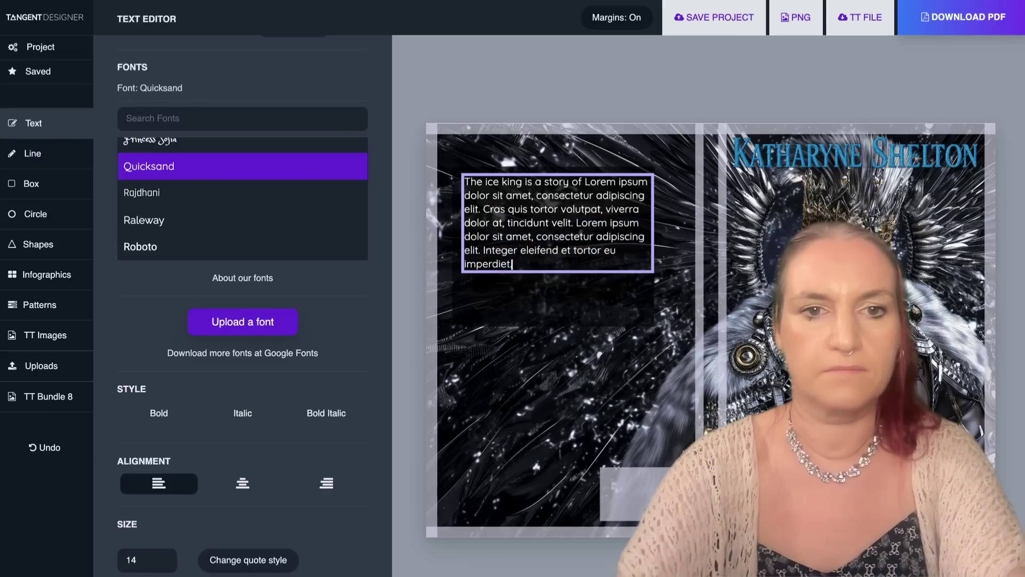
key("Return")
key("ctrl+v")
Step: Set the blurb's line height to 1.3 and character spacing to 2, and deselect the text box
scroll(301, 427, "down", 3)
scroll(301, 428, "down", 2)
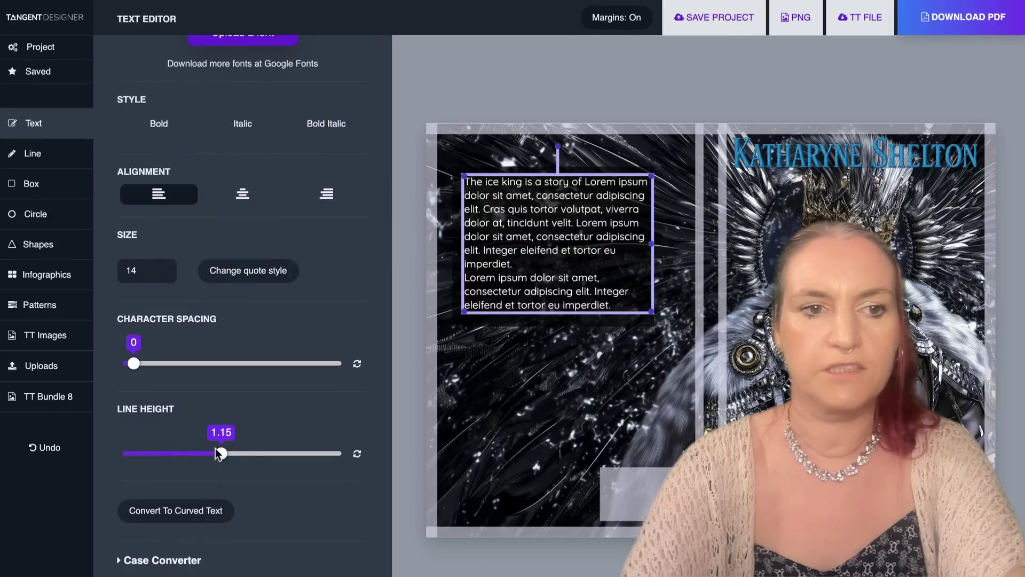
left_click_drag(226, 458, 233, 459)
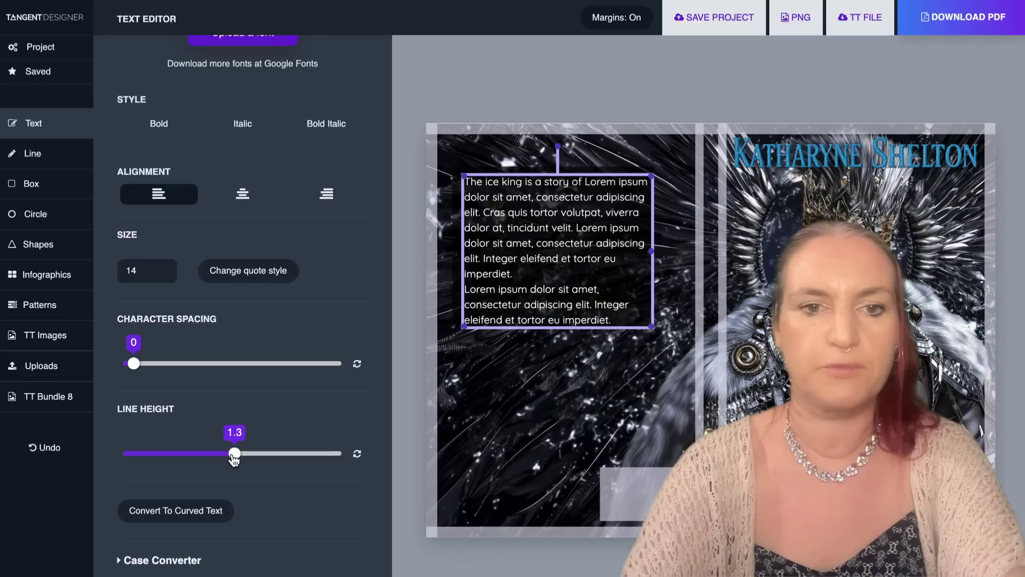
left_click_drag(137, 372, 140, 371)
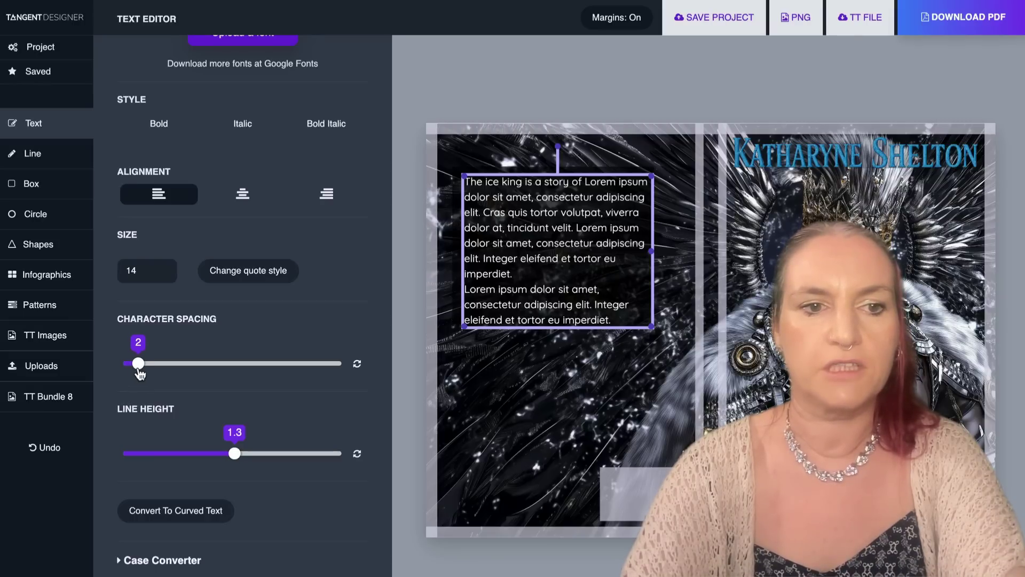
left_click(436, 423)
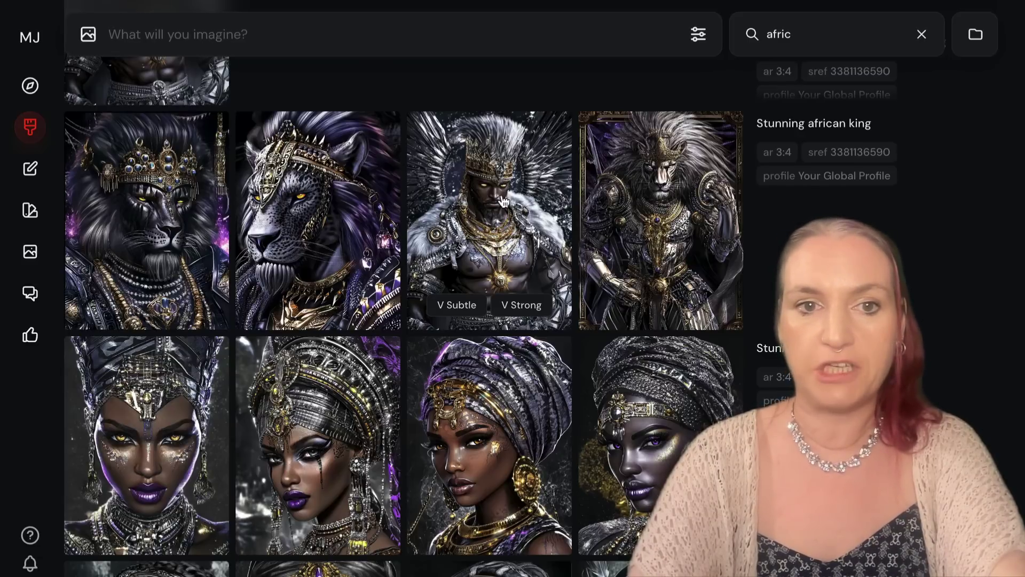
left_click(503, 201)
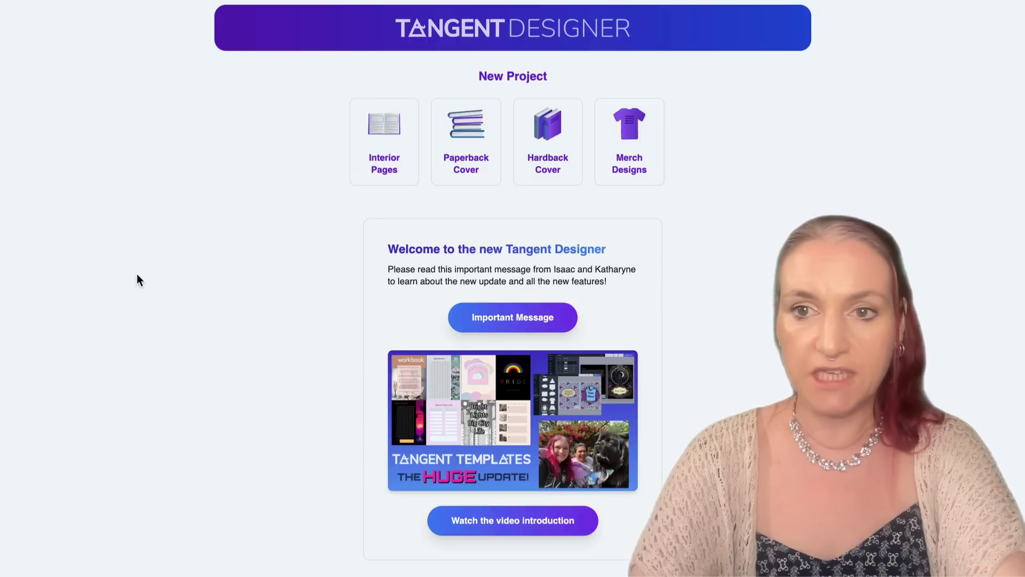
Step: Start a new 6" x 9" paperback cover project in Tangent Designer with 200 pages and white paper
left_click(465, 157)
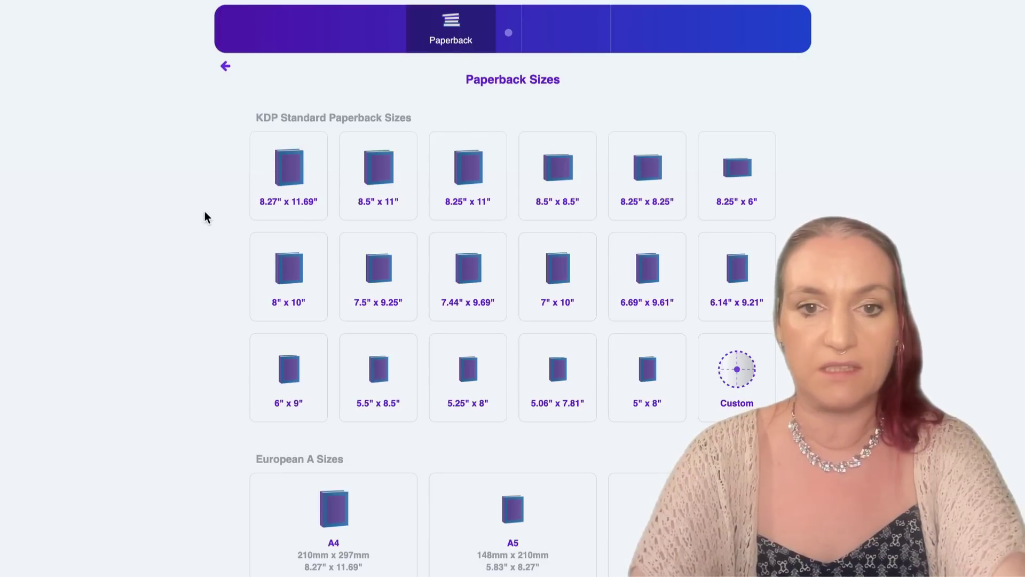
left_click(268, 361)
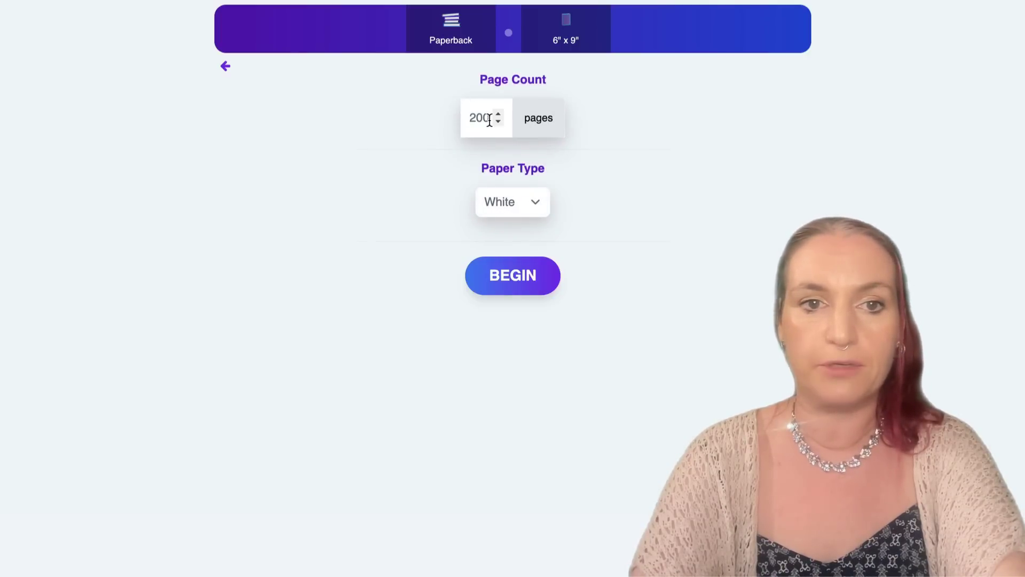
left_click(510, 278)
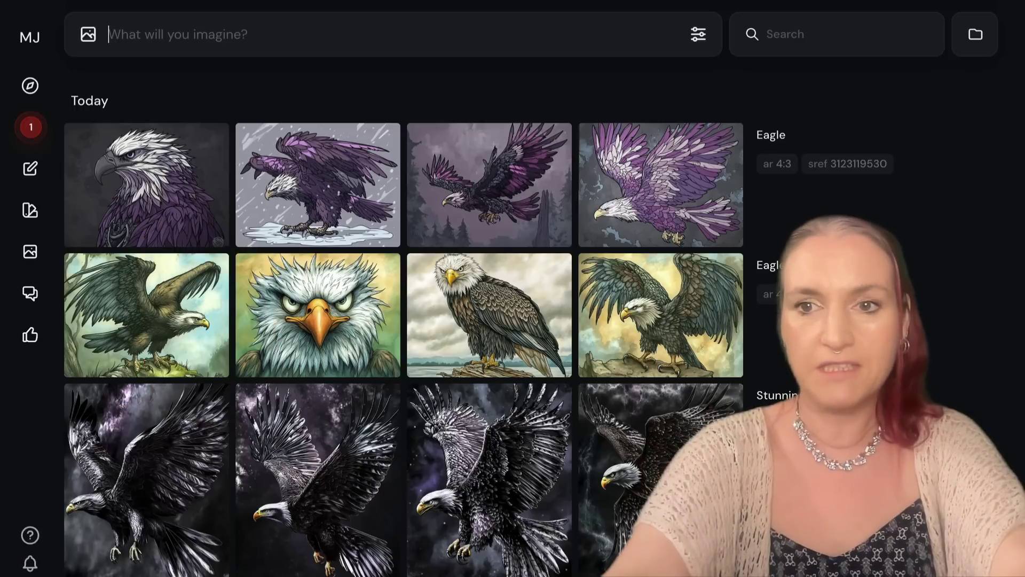
type("stunning african queen --ar 2:3")
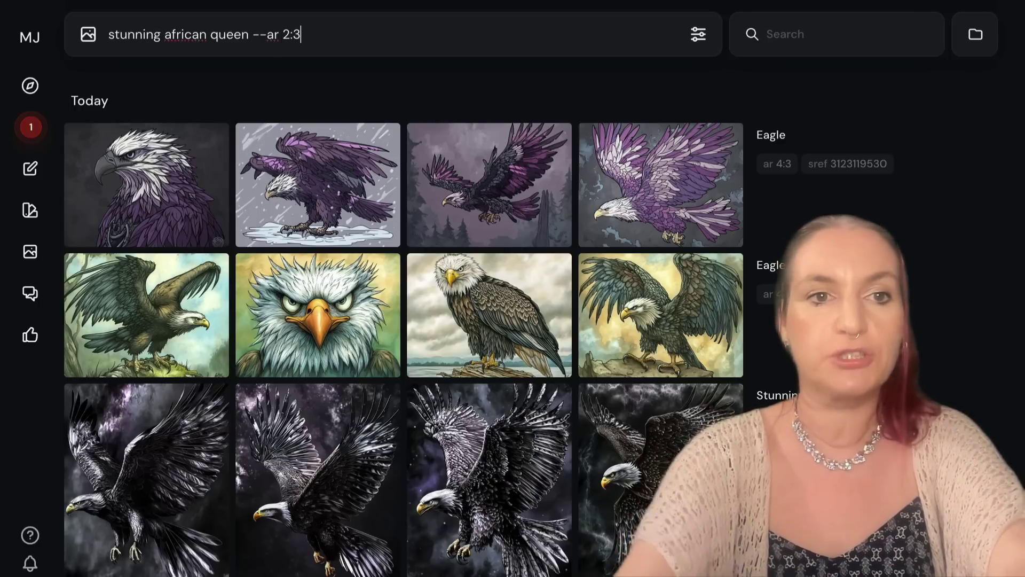
key("ctrl+shift+Left")
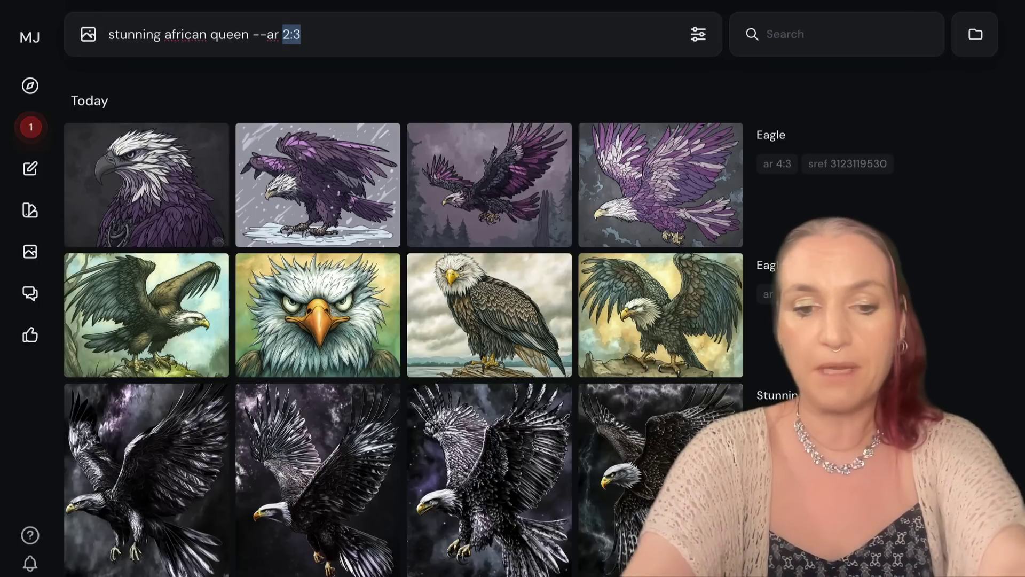
type("6")
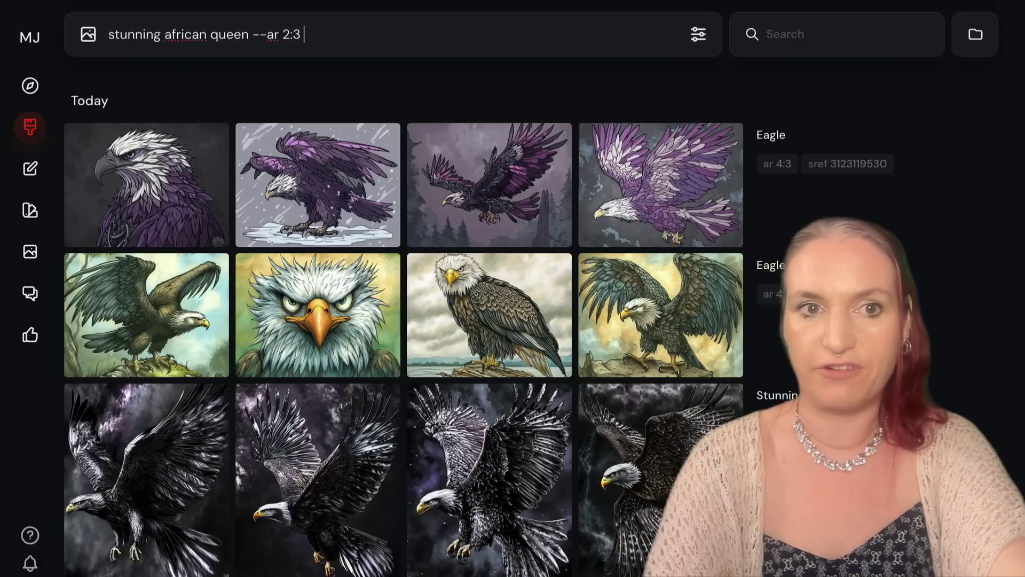
key("ctrl+v")
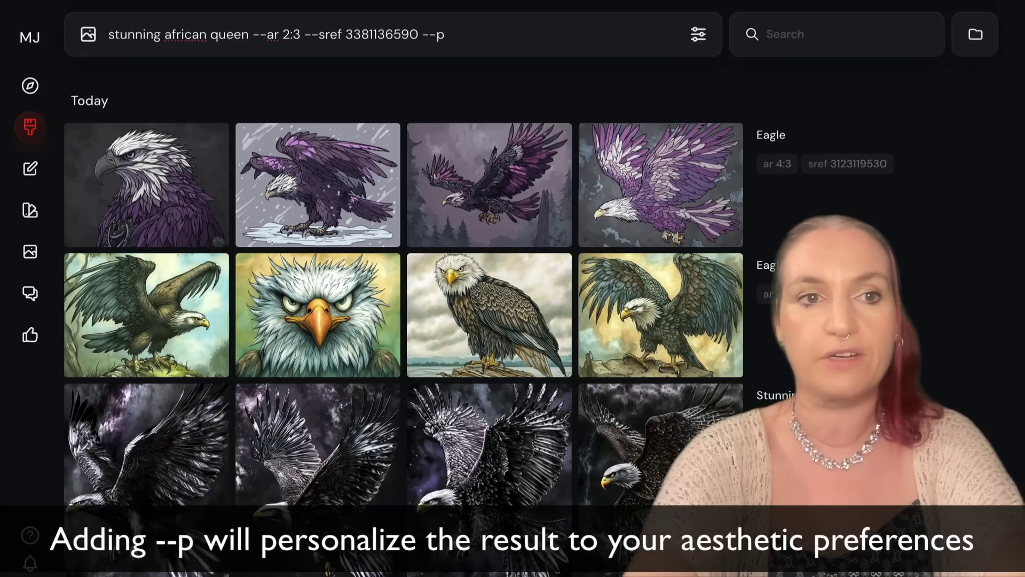
key("Return")
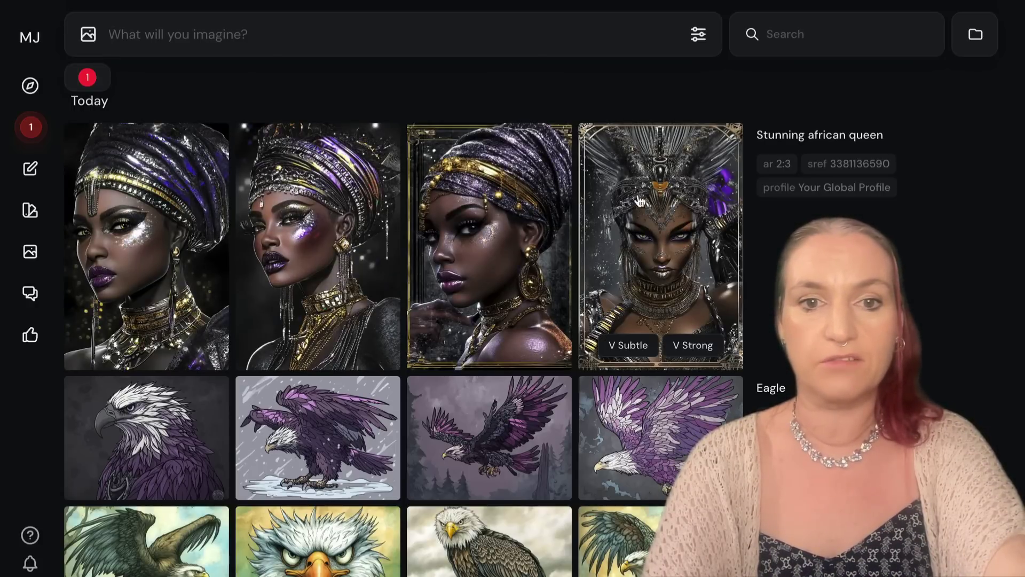
Step: Rerun the stunning african queen prompt twice to generate more variations
left_click(774, 356)
scroll(678, 378, "down", 1)
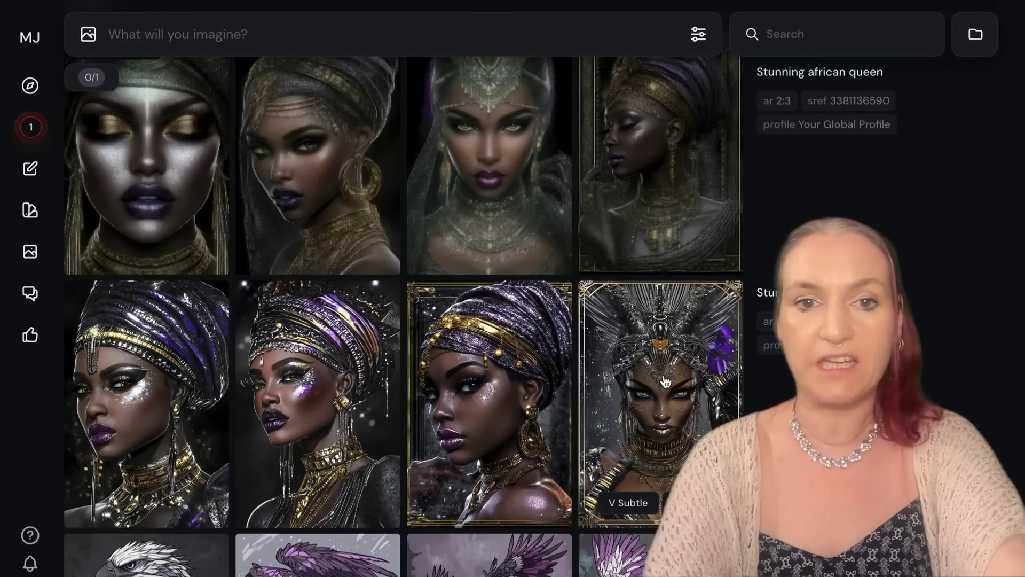
scroll(678, 378, "up", 1)
left_click(775, 355)
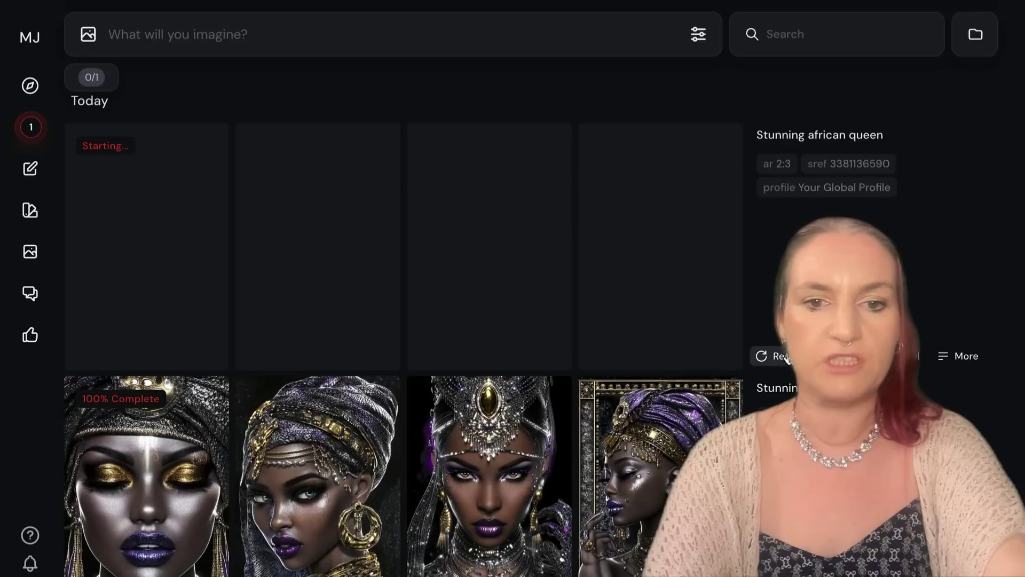
scroll(562, 223, "down", 1)
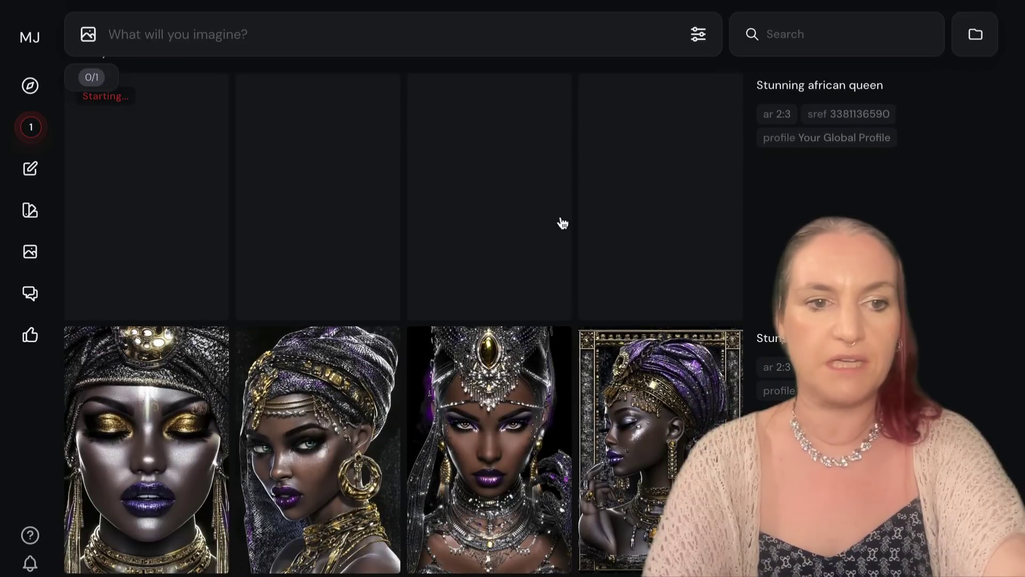
scroll(563, 223, "up", 1)
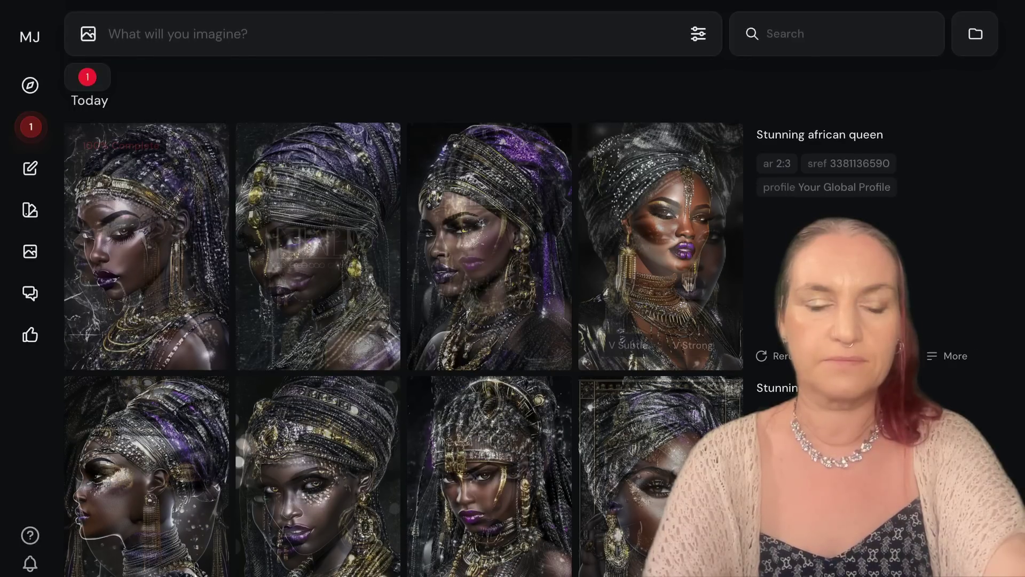
Step: Open the portrait of the queen with braids and a gold headband in the full image editor
left_click(143, 215)
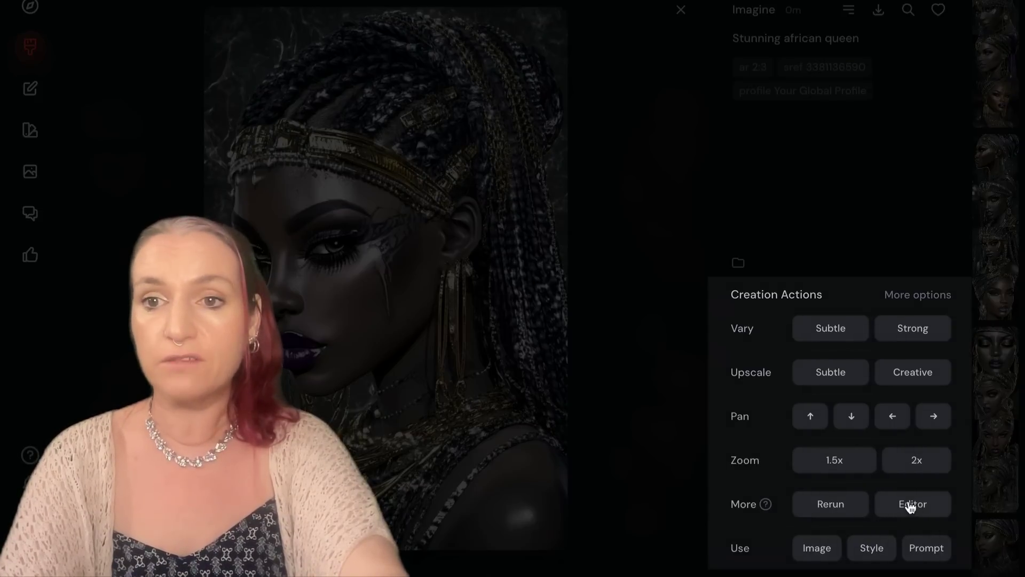
left_click(920, 296)
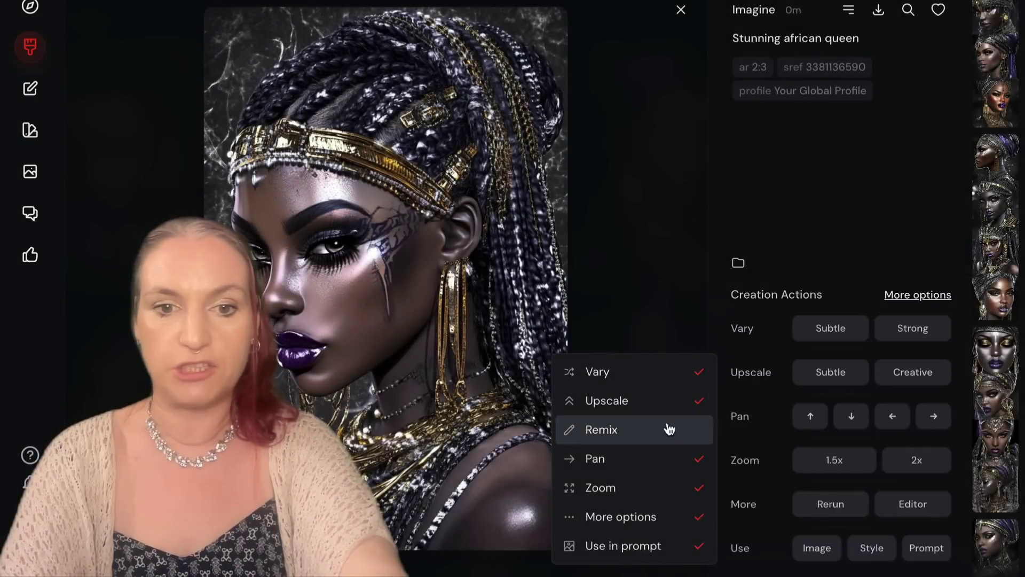
left_click(925, 511)
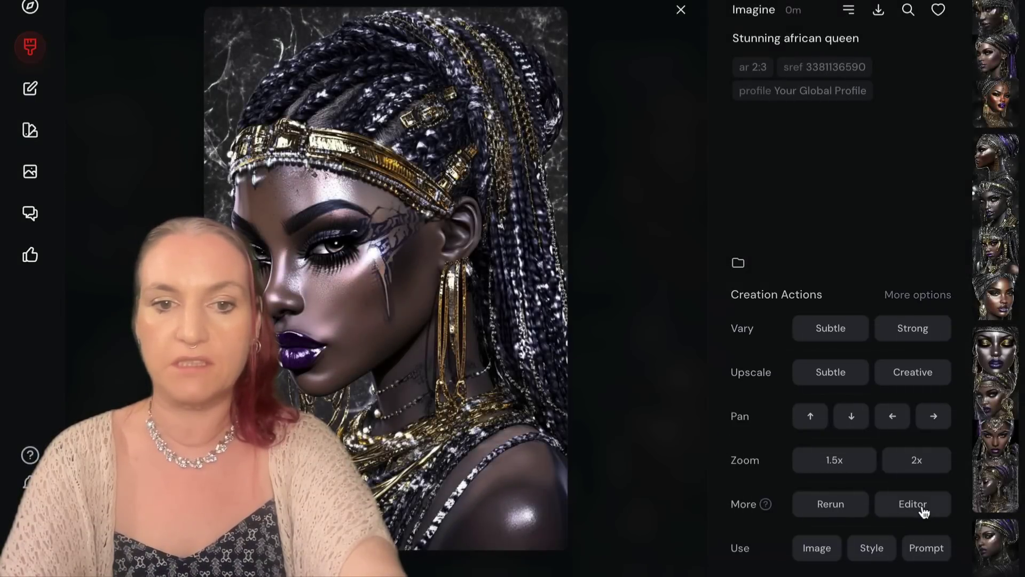
left_click(914, 505)
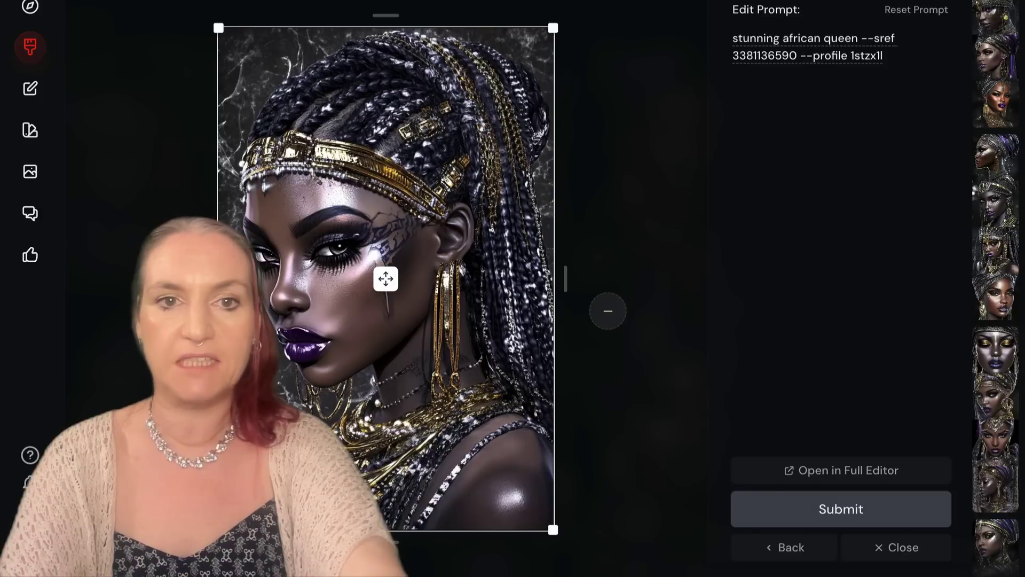
left_click(817, 474)
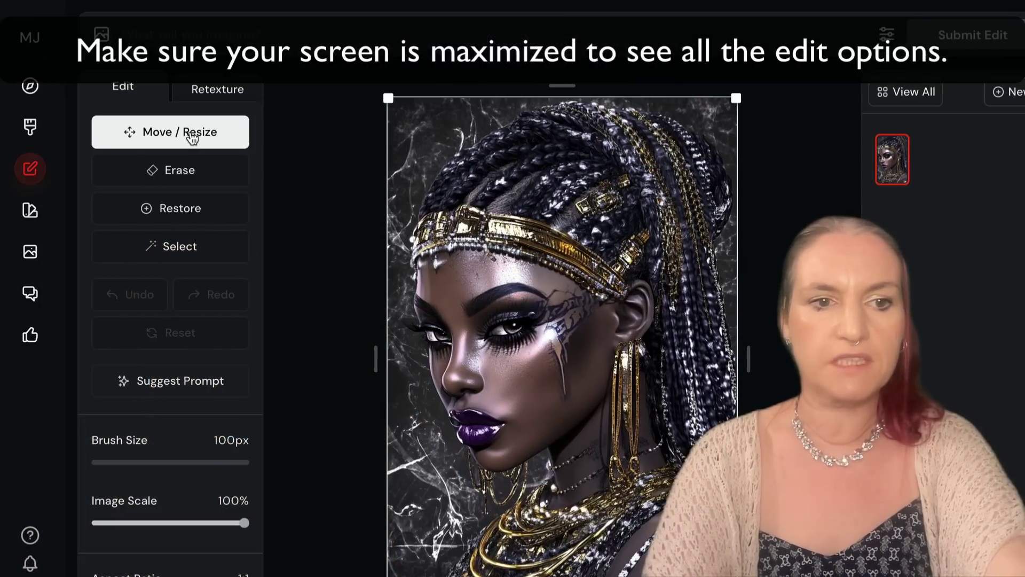
Step: Set the canvas aspect ratio to 3:2 and move the portrait against the canvas's right edge
scroll(196, 132, "down", 2)
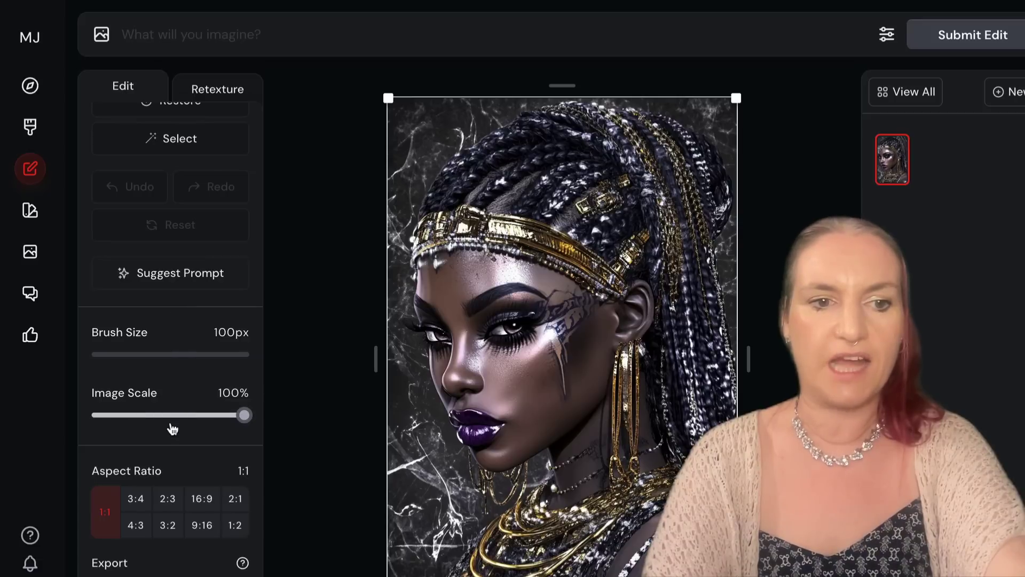
left_click(167, 526)
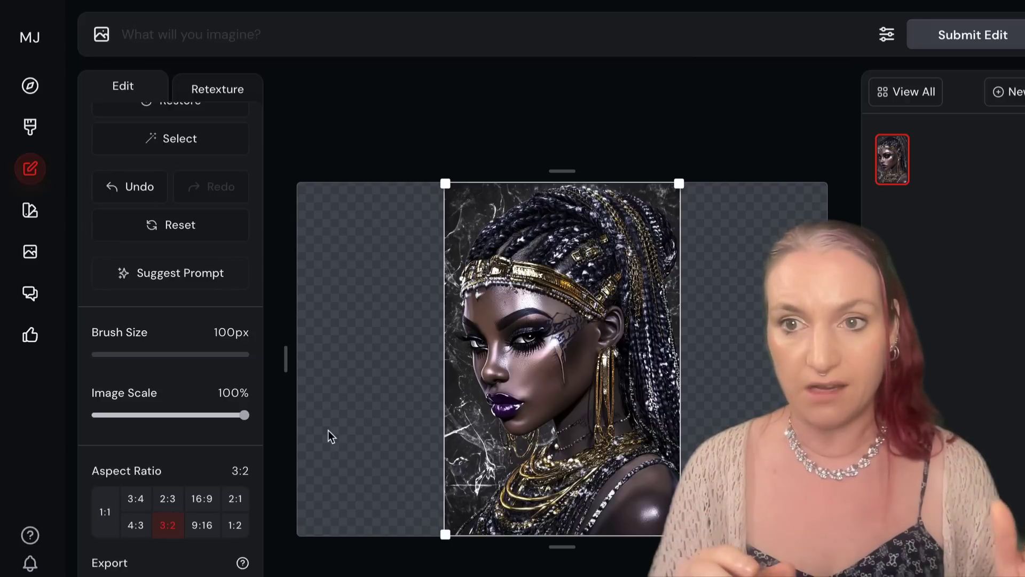
left_click_drag(570, 325, 716, 324)
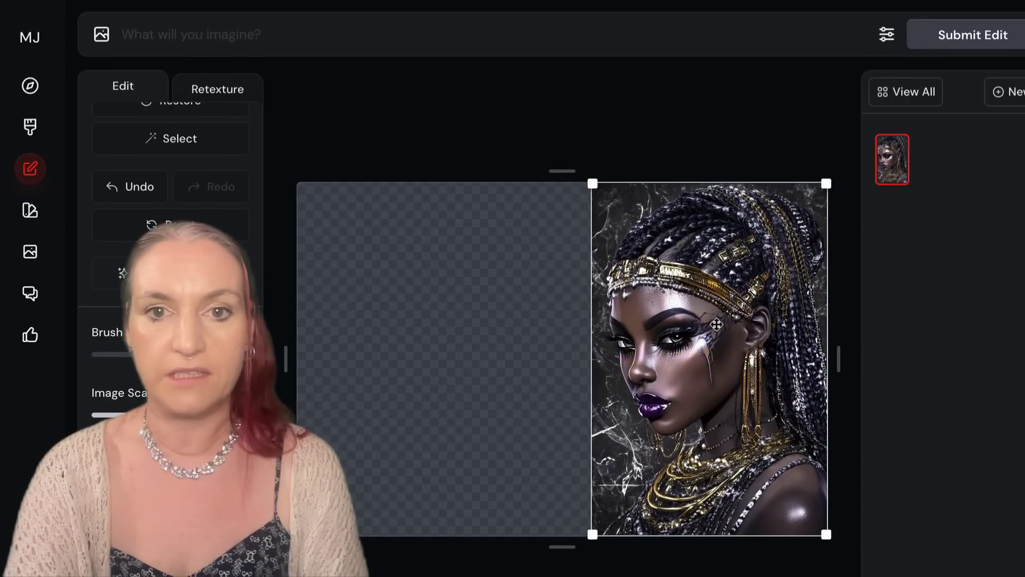
Step: Submit an edit with the prompt "beautiful background" to fill the empty canvas area beside the portrait
left_click(407, 32)
type("beautif")
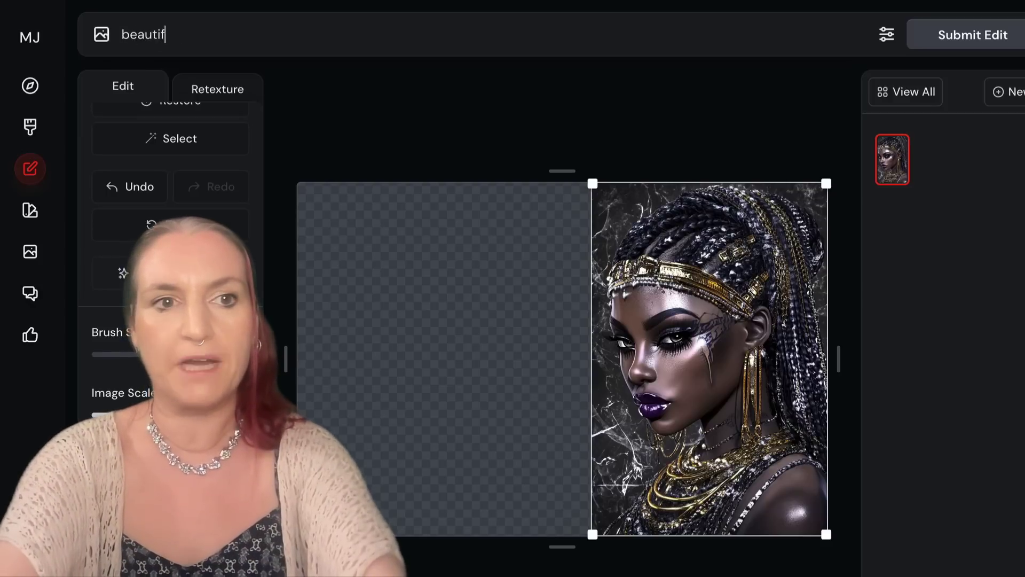
type("ul background")
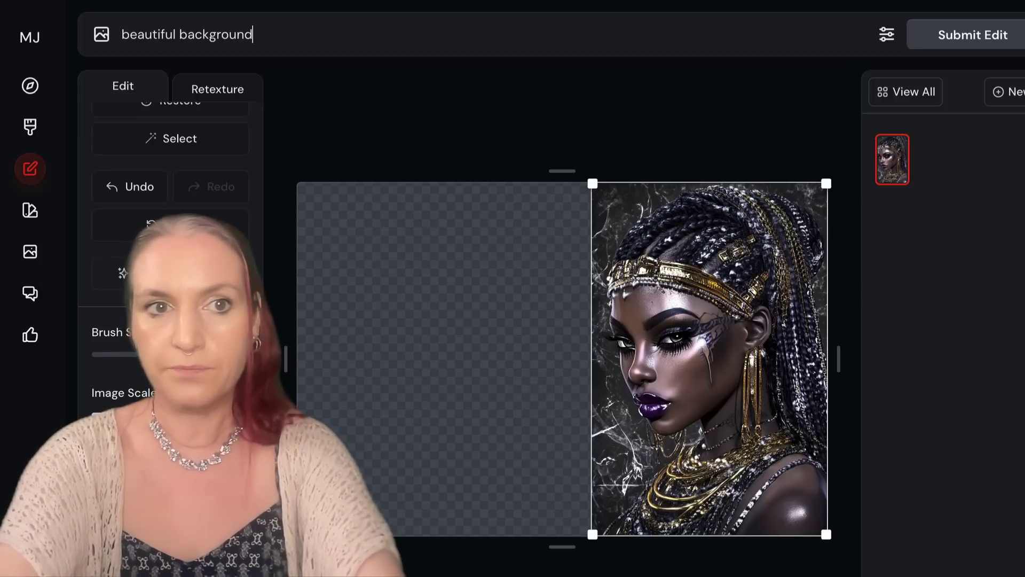
left_click(1005, 38)
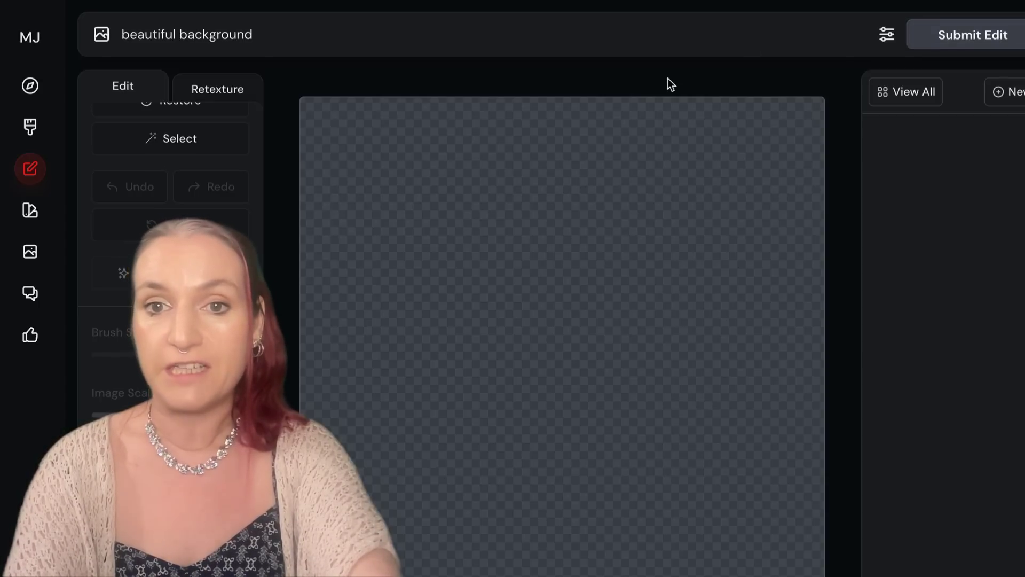
Step: Compare the generated marble background variations and select the second image in the third row
left_click(1004, 344)
key("Left")
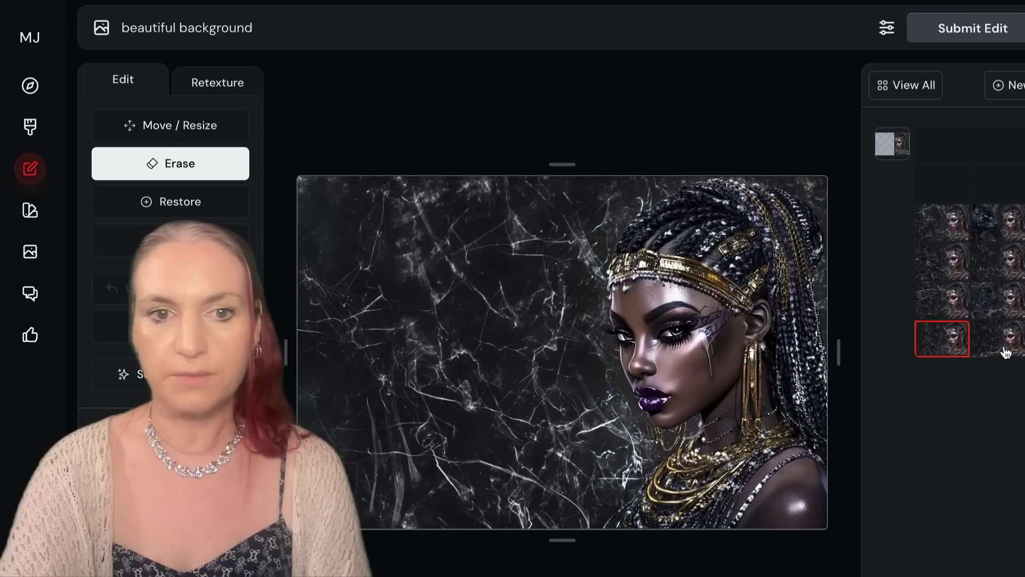
key("Up")
key("Right")
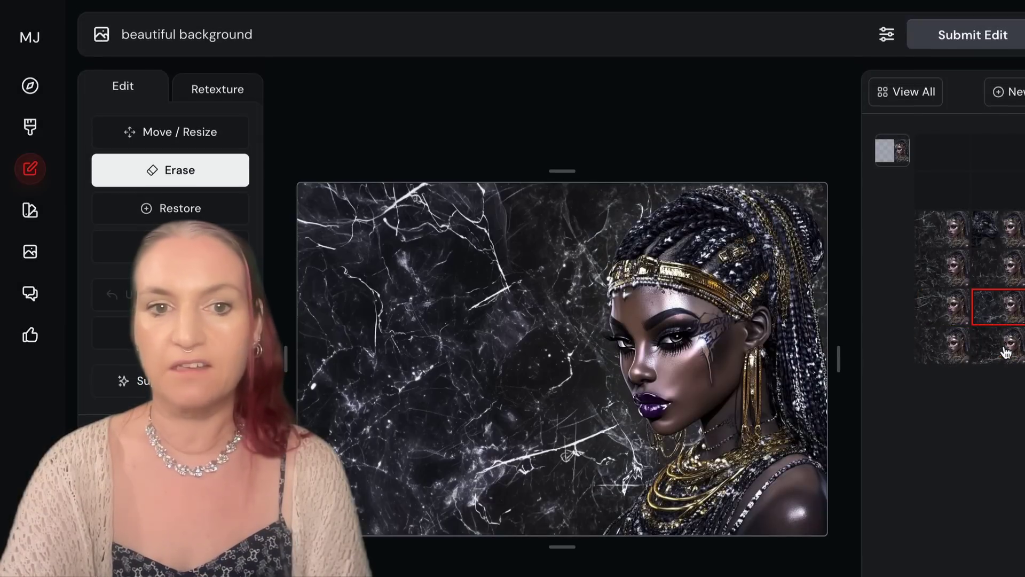
key("Down")
key("Up")
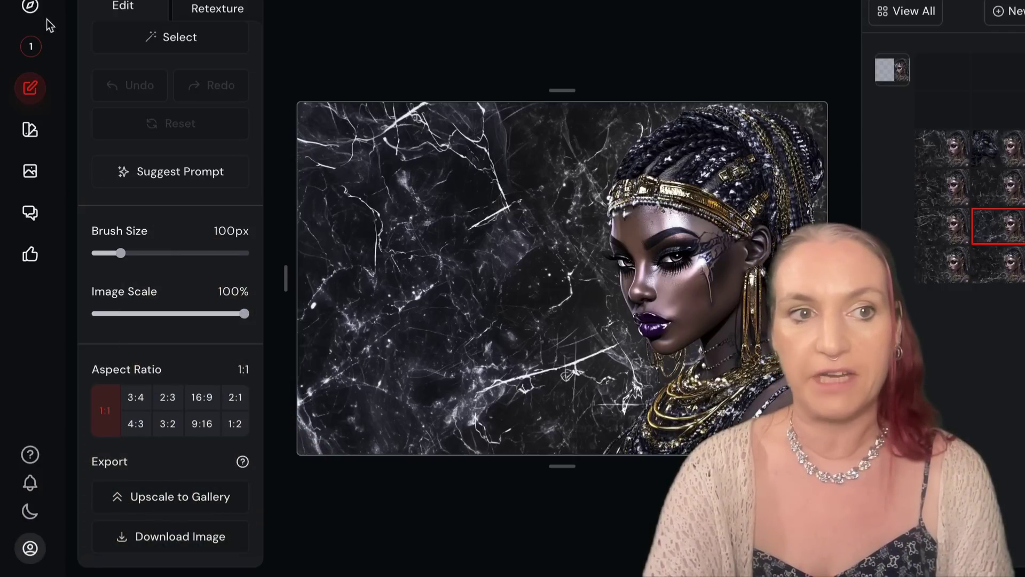
Step: Open the upscaled 3:2 "beautiful background" image from the list of created images
left_click(30, 48)
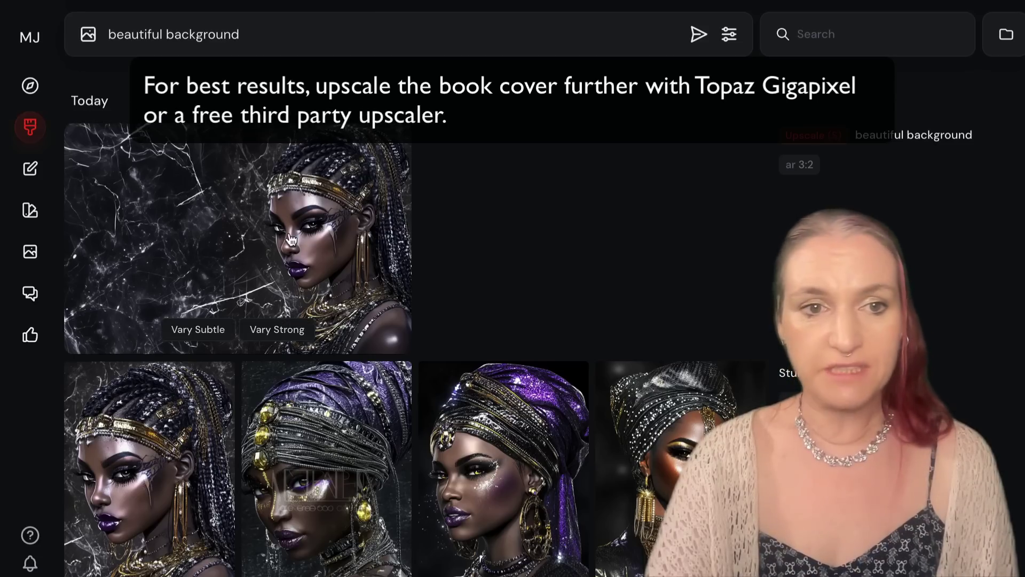
left_click(291, 240)
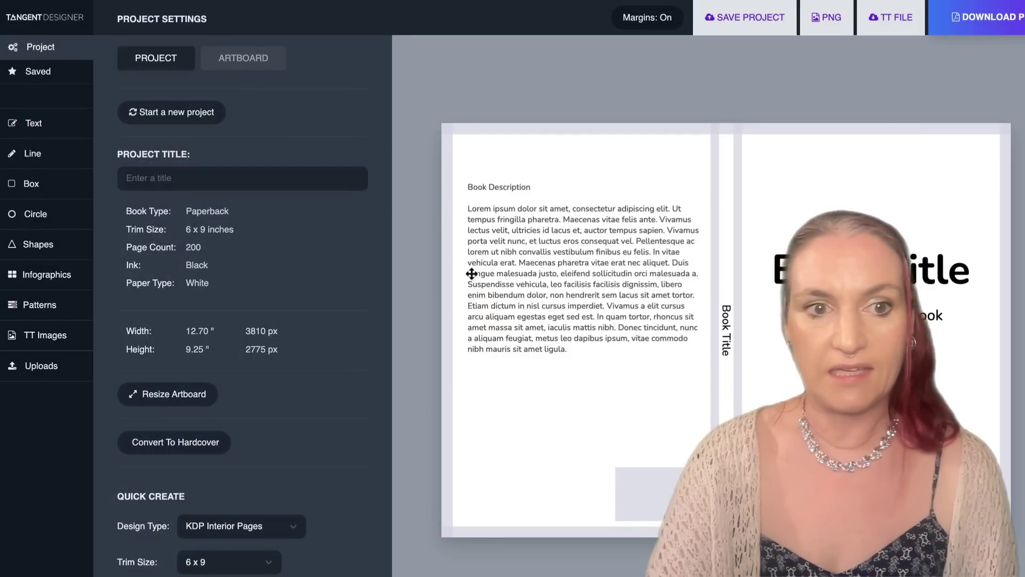
Step: Switch to Tangent Designer and place the uploaded 8.96" x 5.97" queen image on the paperback cover
left_click(41, 365)
left_click(171, 340)
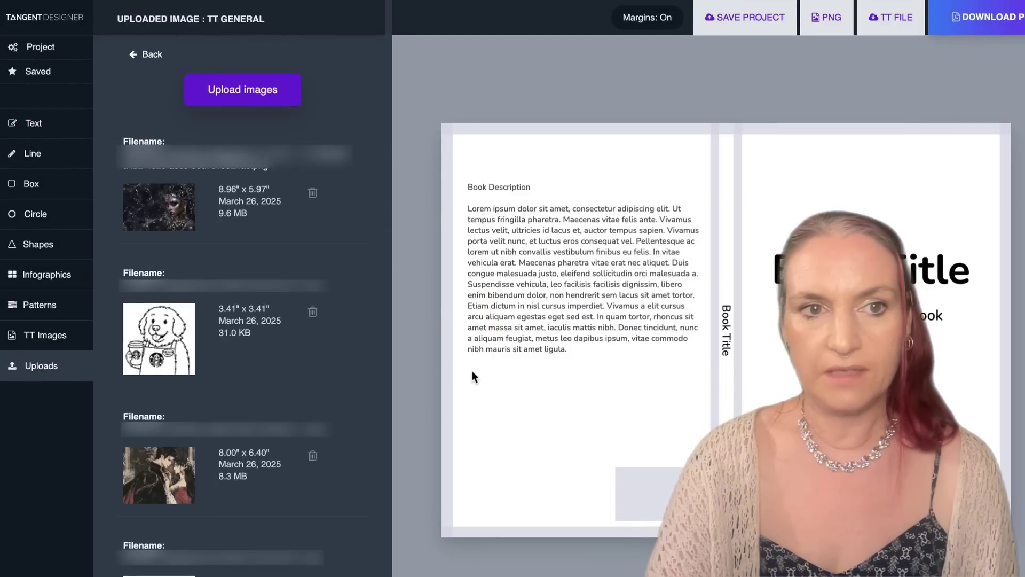
left_click(168, 219)
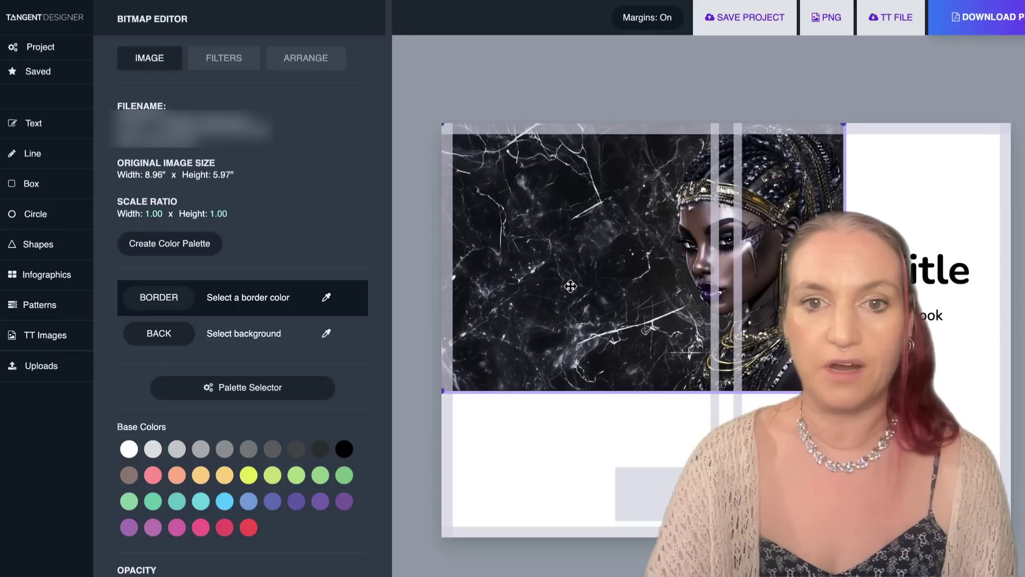
Step: Resize the queen image to the full width of the cover and center it on the canvas
left_click(305, 58)
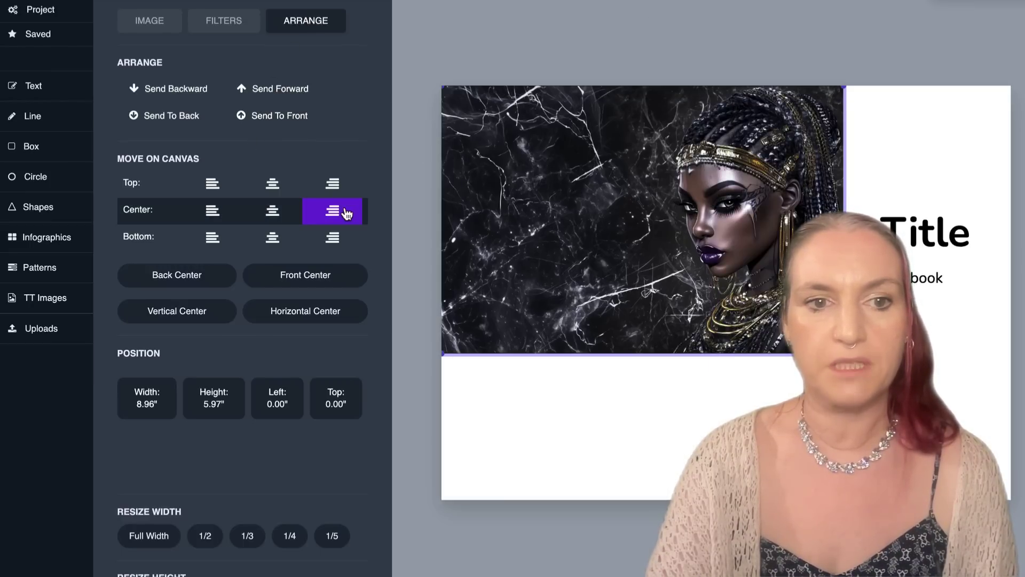
left_click(149, 536)
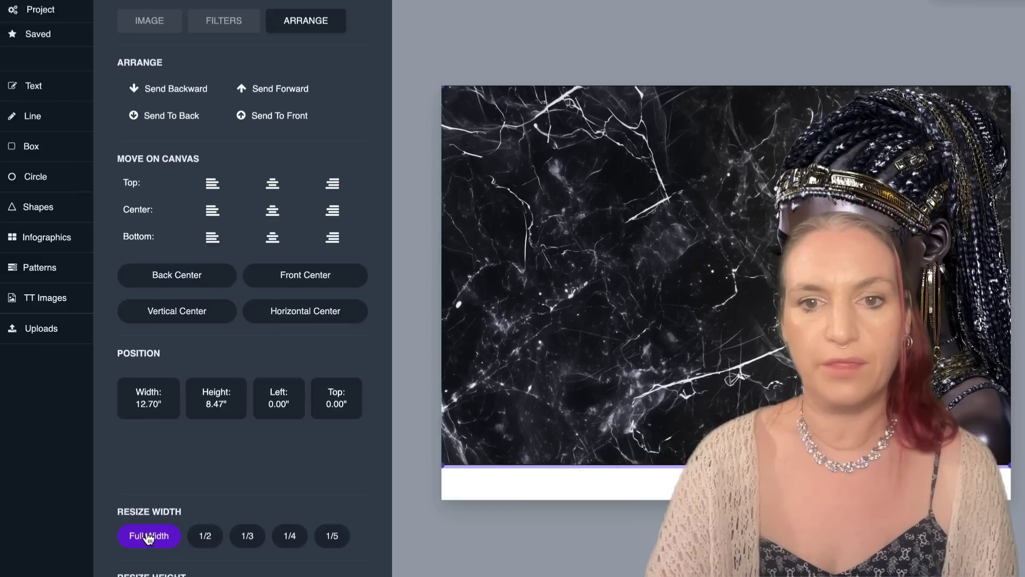
left_click(272, 211)
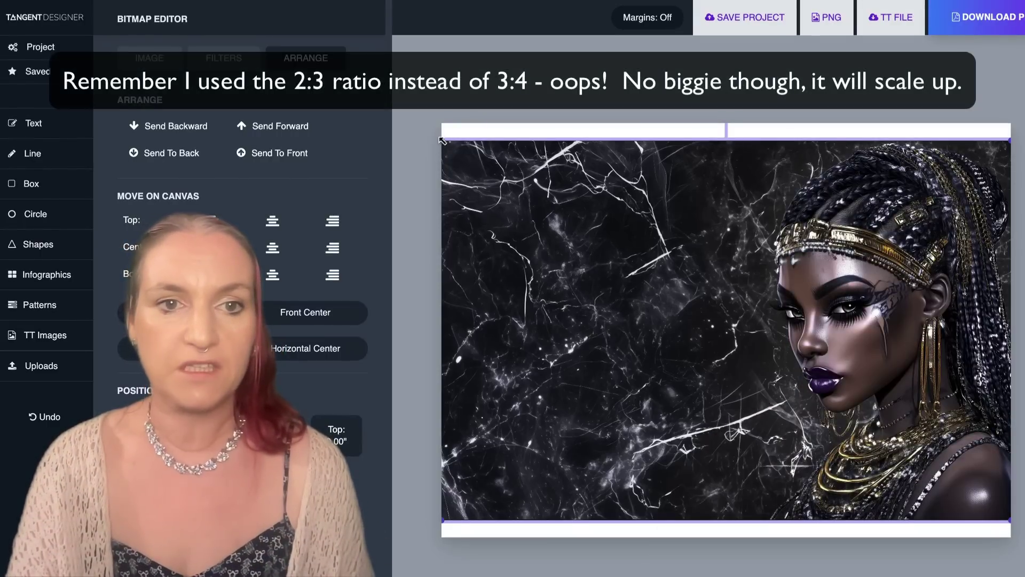
Step: Turn on the cover margins and enlarge the queen image until it fills the entire wraparound paperback cover, with her face on the front
left_click_drag(442, 140, 426, 127)
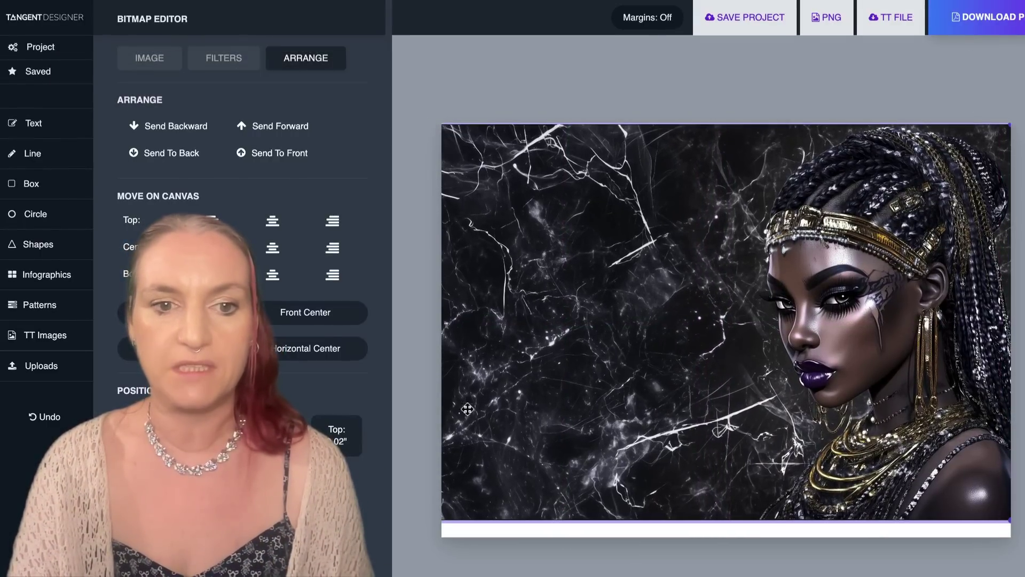
left_click_drag(1010, 525, 1014, 538)
left_click_drag(907, 353, 892, 355)
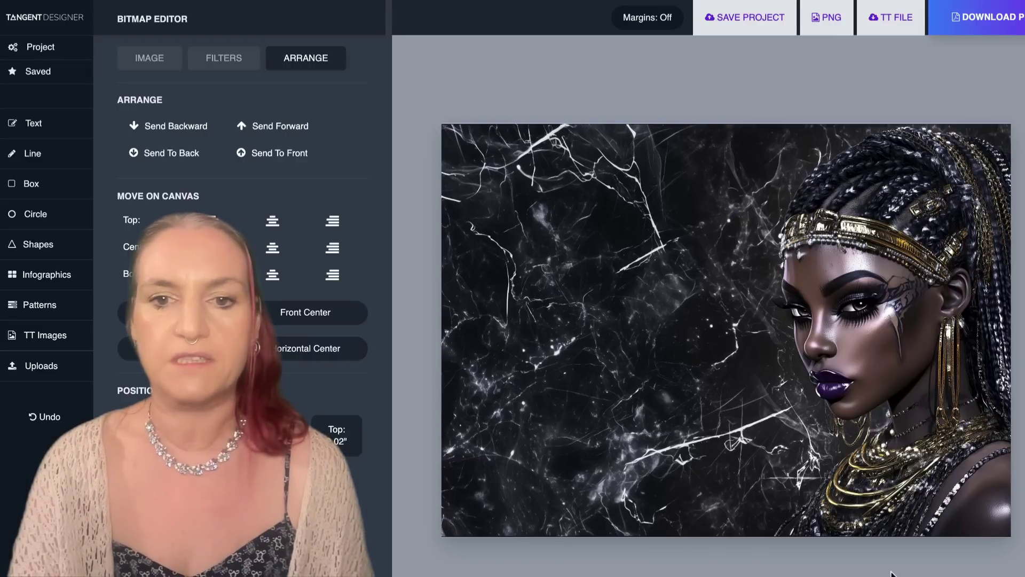
left_click(648, 20)
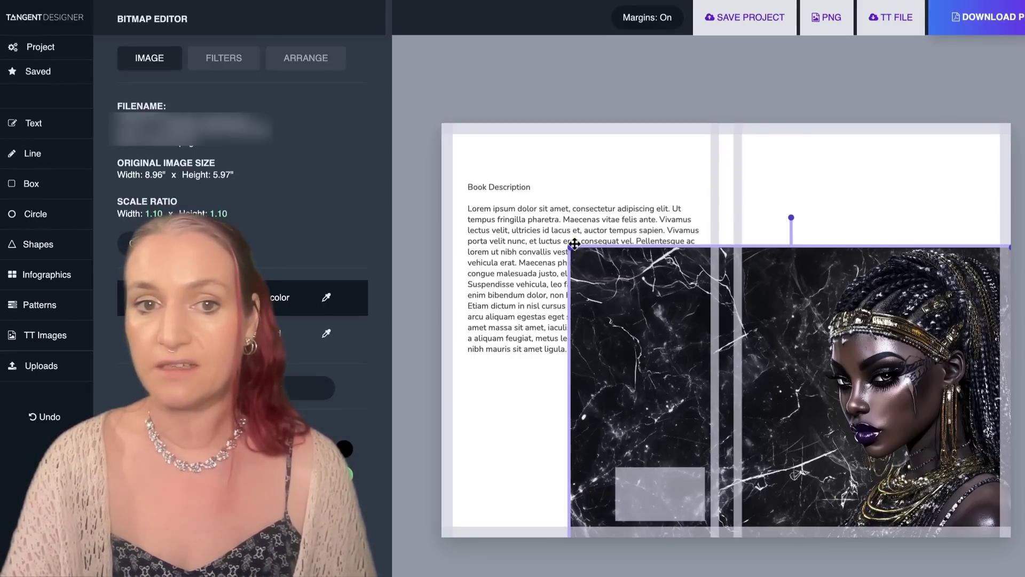
left_click_drag(570, 248, 442, 124)
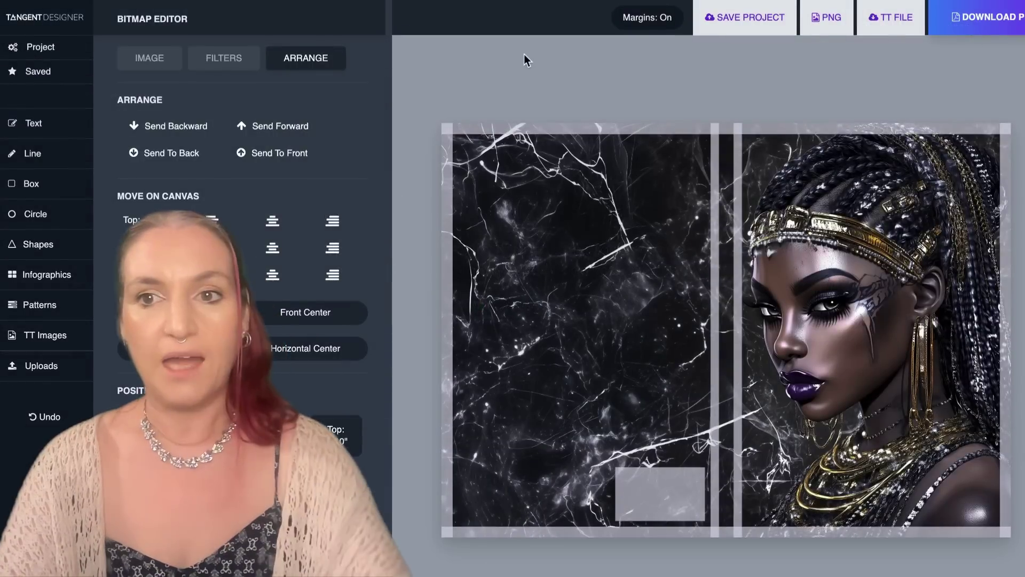
Step: Capture a screenshot of the cover, attach it in ChatGPT, and write a prompt requesting beautiful typography for the book title "Queen of the Night"
left_click(419, 91)
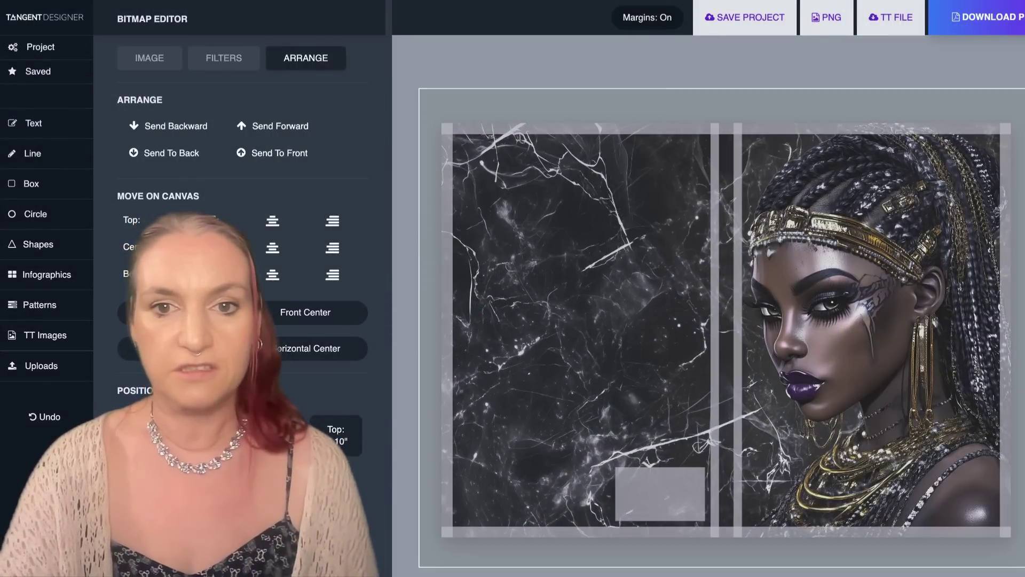
key("Escape")
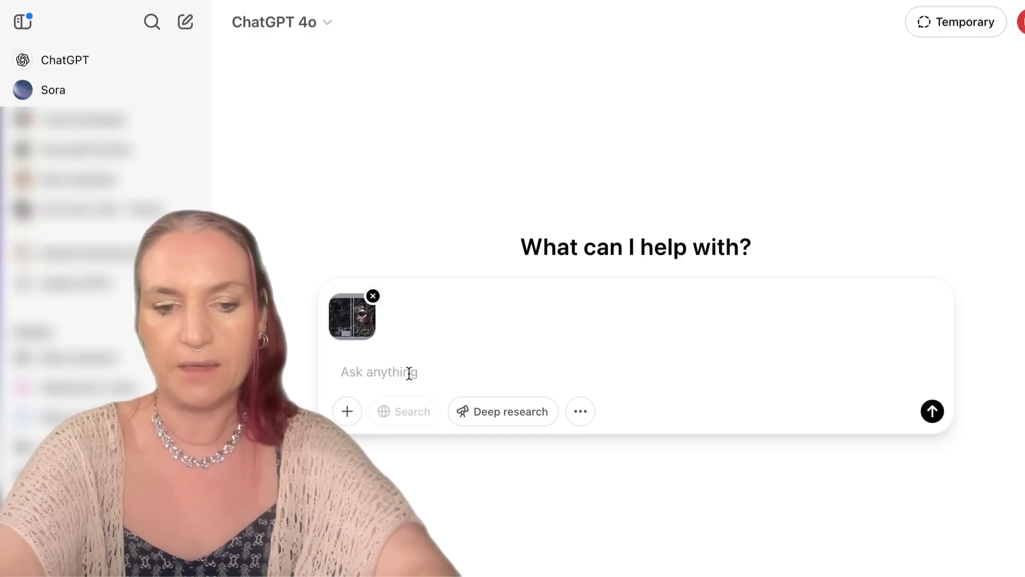
type("Please can y")
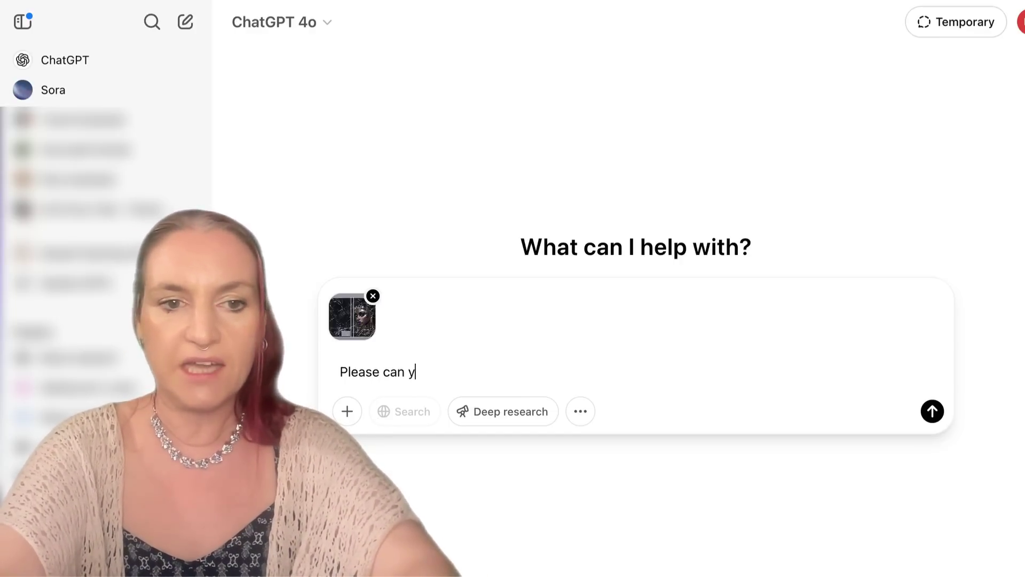
type("ou generate some beautiful typography for this book cover.")
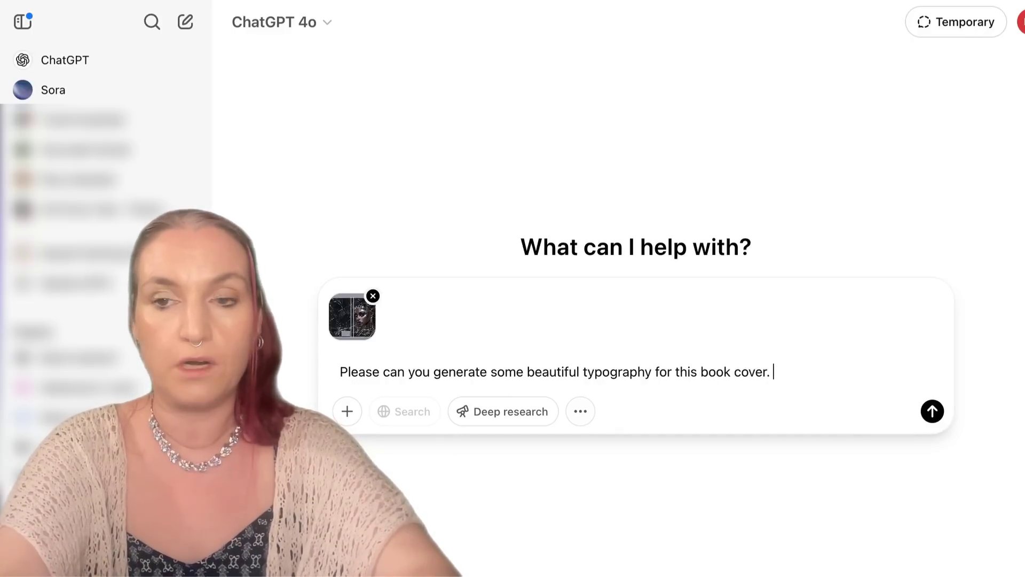
type("The title is \"Queen")
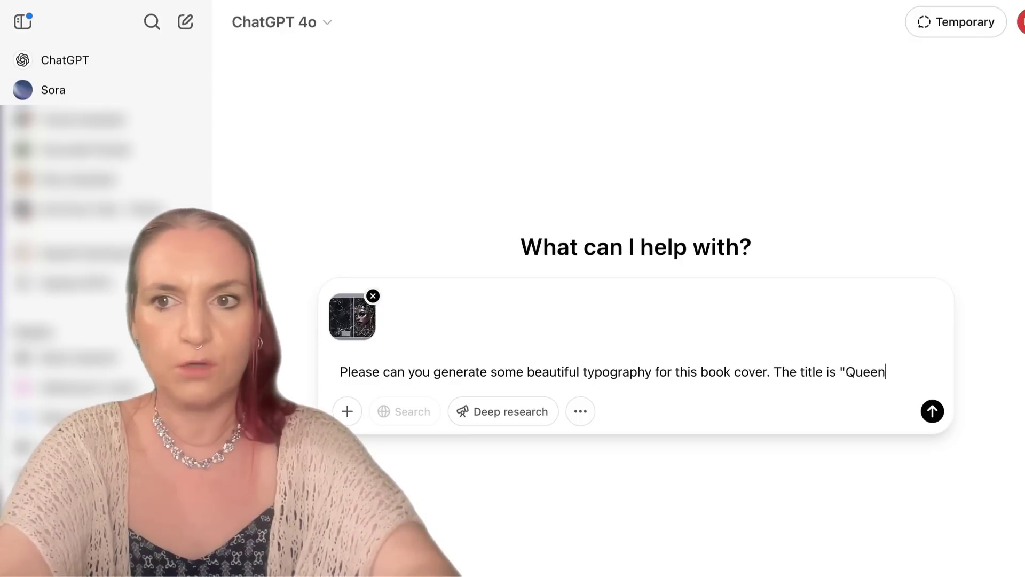
type("ght")
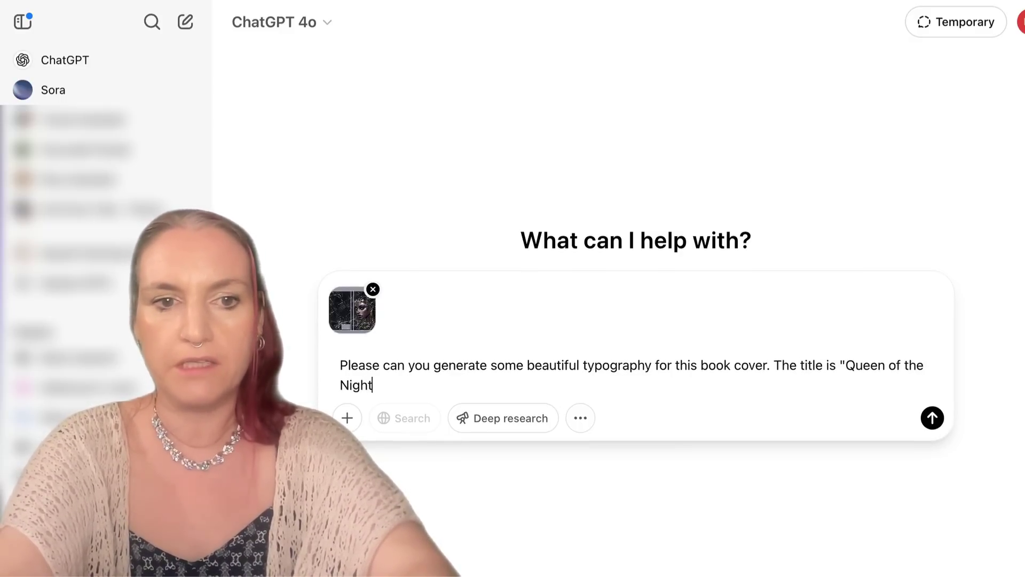
type("\" and the au")
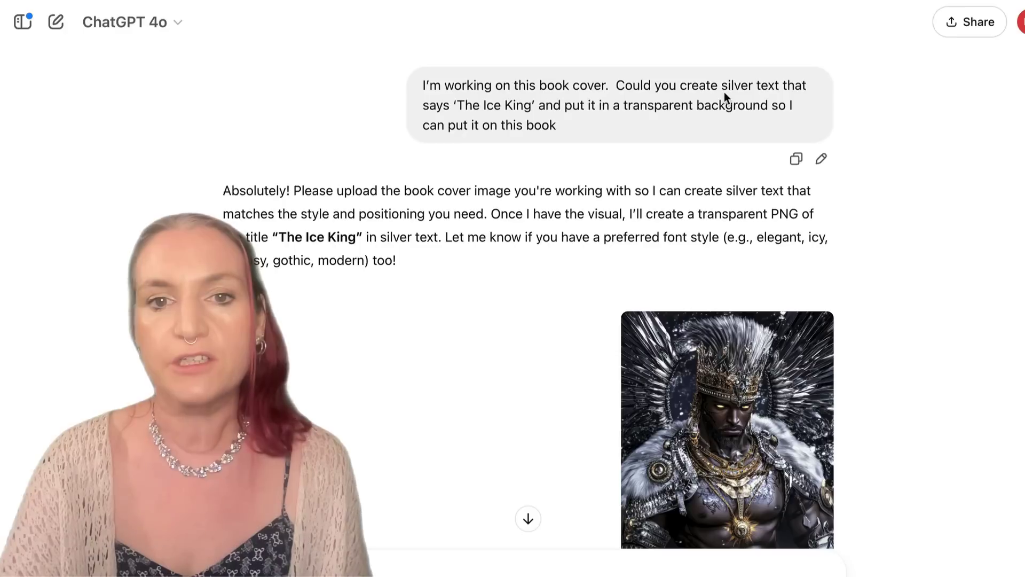
Step: Review the earlier ChatGPT request for silver "The Ice King" text and examine the title lettering on the generated cover
scroll(556, 128, "down", 2)
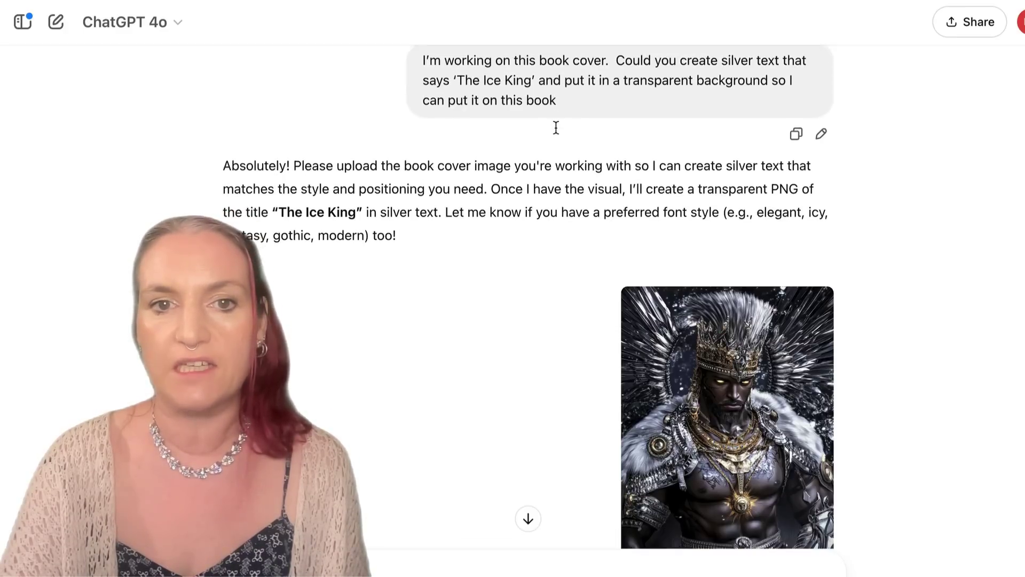
scroll(555, 127, "down", 8)
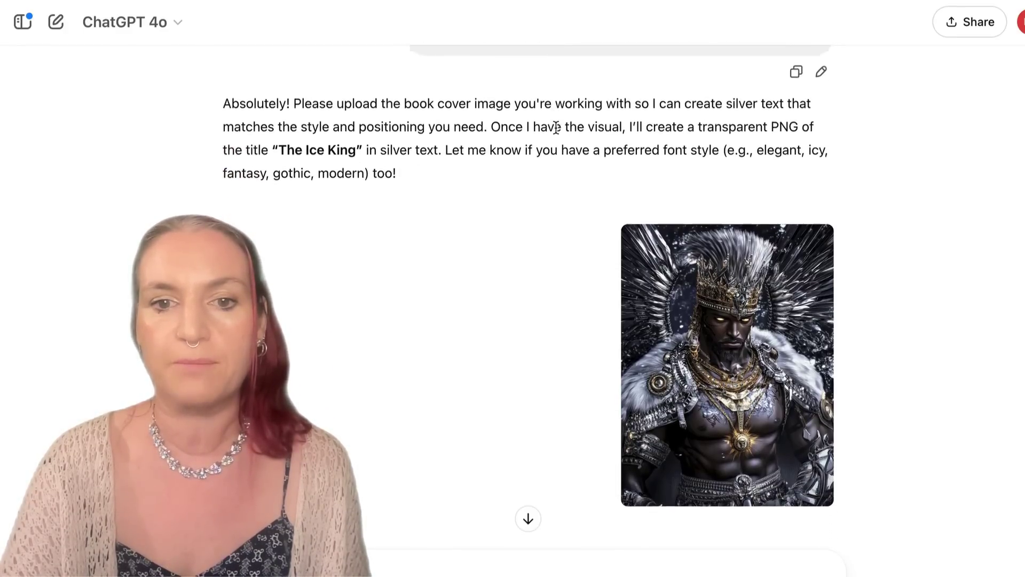
scroll(556, 132, "down", 12)
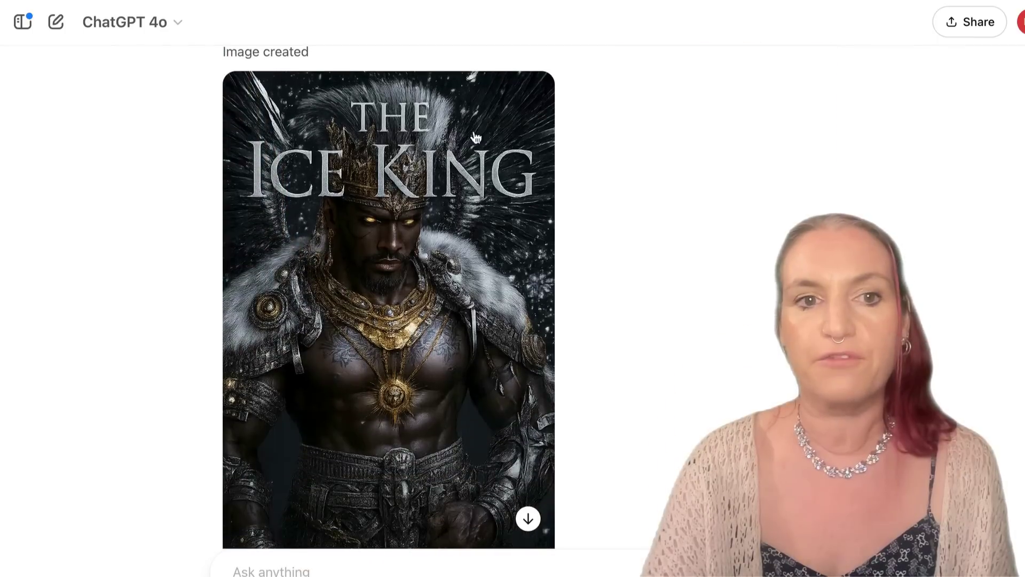
mouse_move(388, 171)
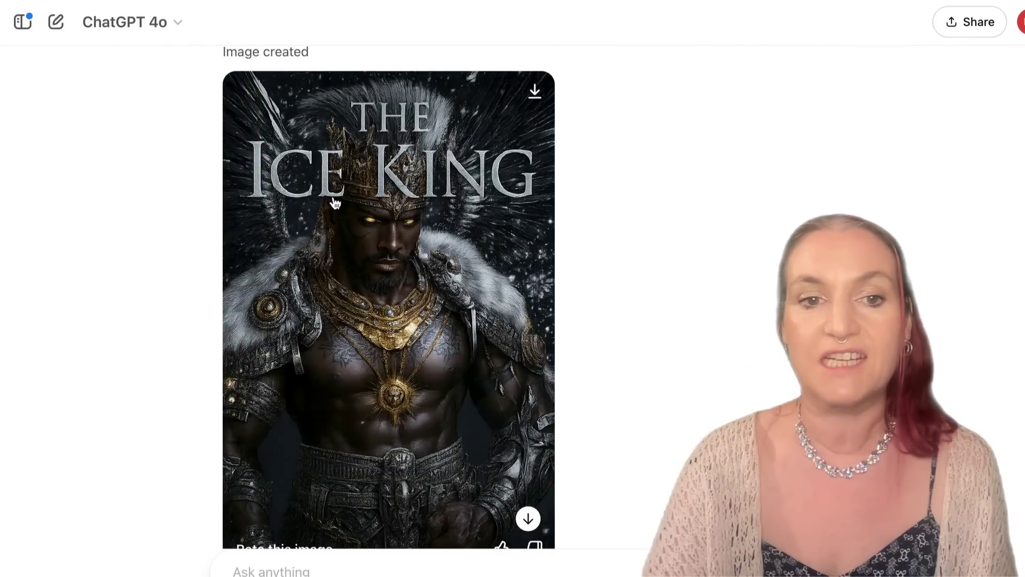
scroll(334, 203, "down", 2)
scroll(358, 350, "up", 3)
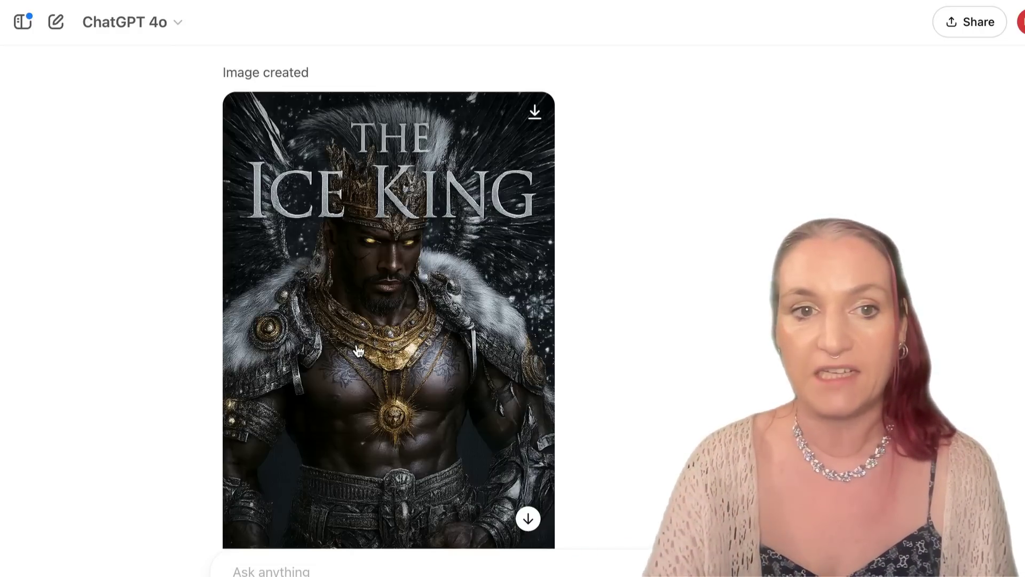
scroll(358, 351, "down", 1)
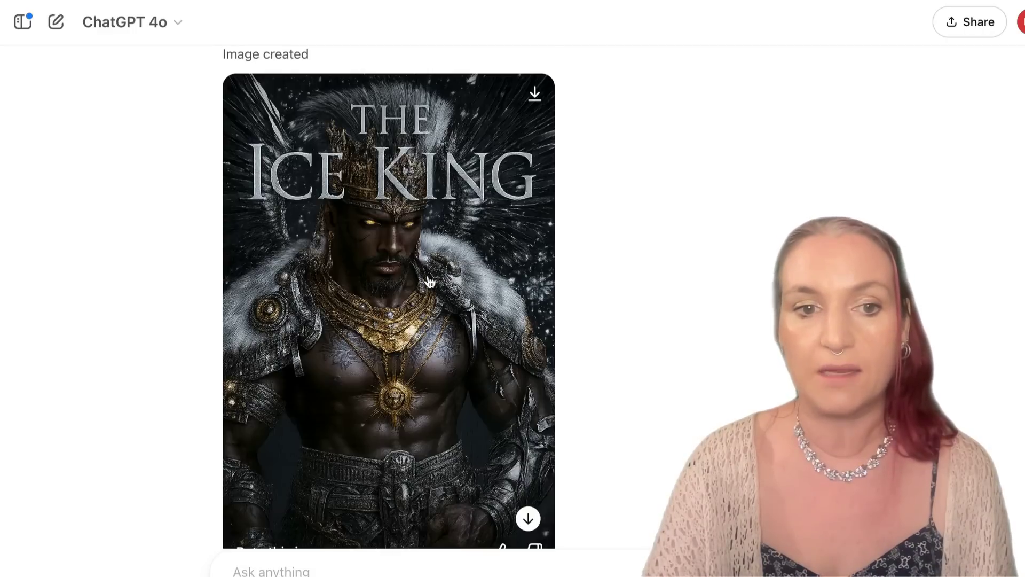
Step: Examine the follow-up requests isolating the Ice King title on a white background and making it transparent, along with their generated images
scroll(430, 281, "down", 5)
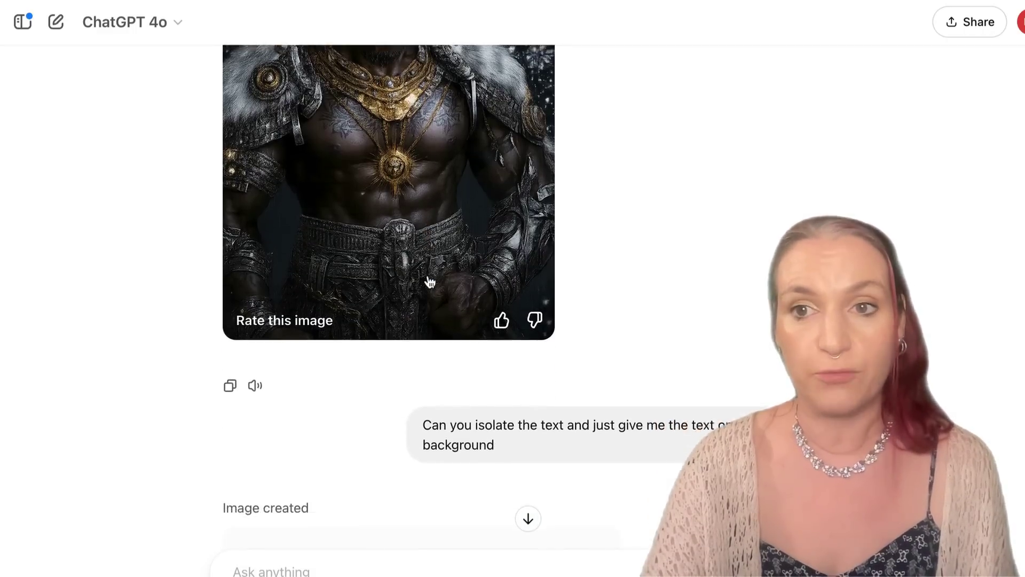
scroll(430, 281, "down", 3)
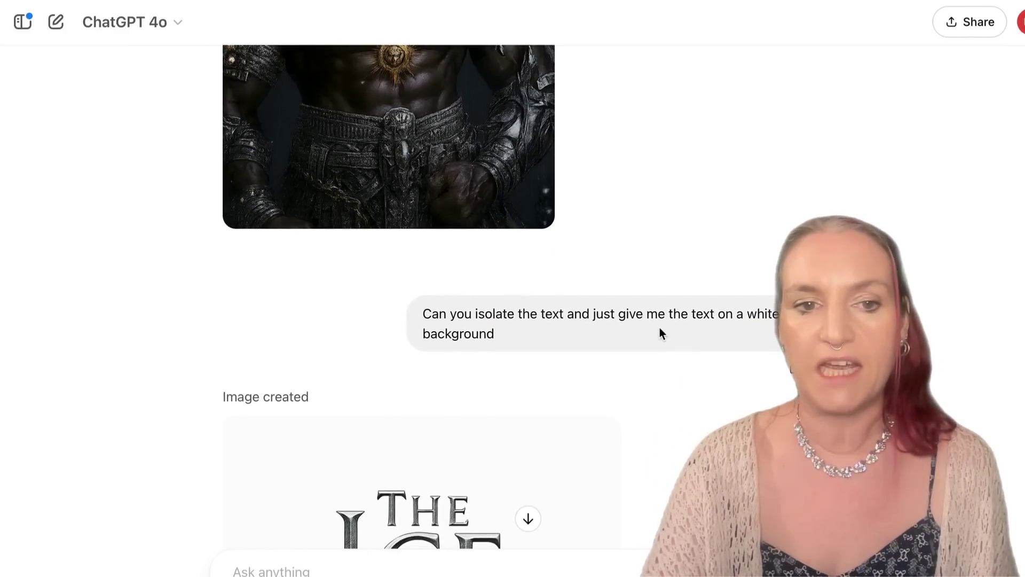
scroll(660, 334, "down", 4)
scroll(660, 334, "down", 3)
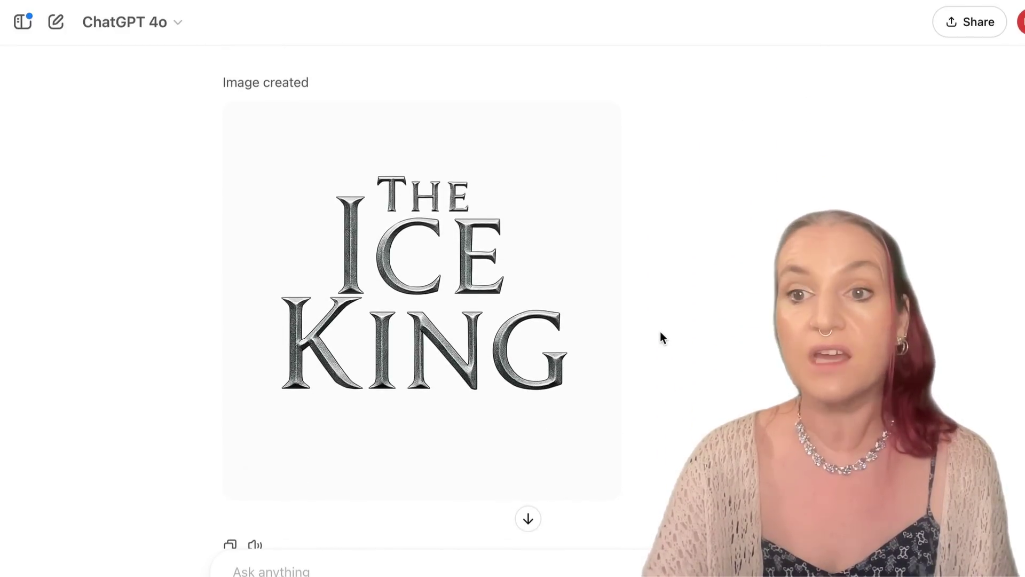
mouse_move(419, 246)
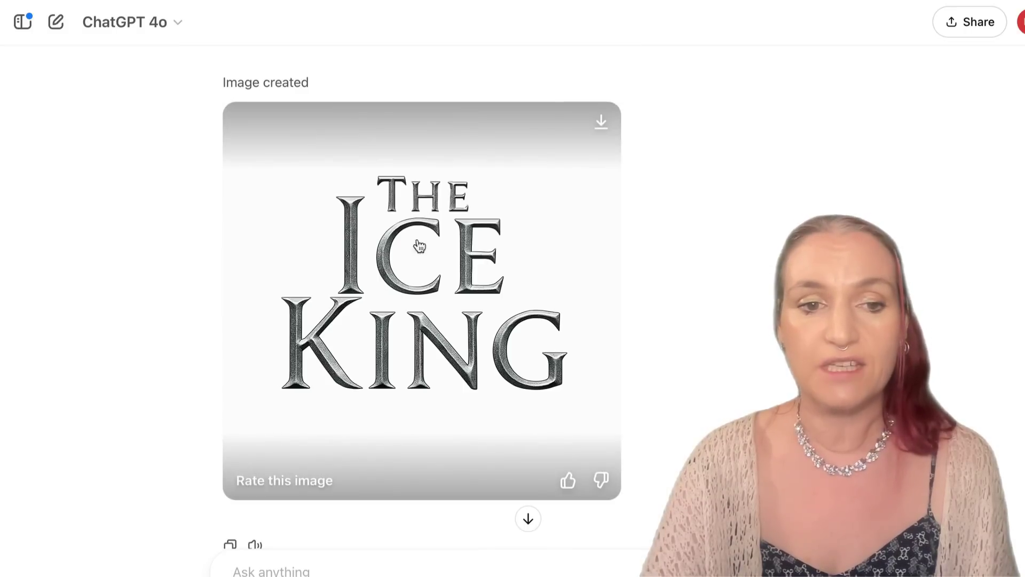
scroll(168, 368, "up", 1)
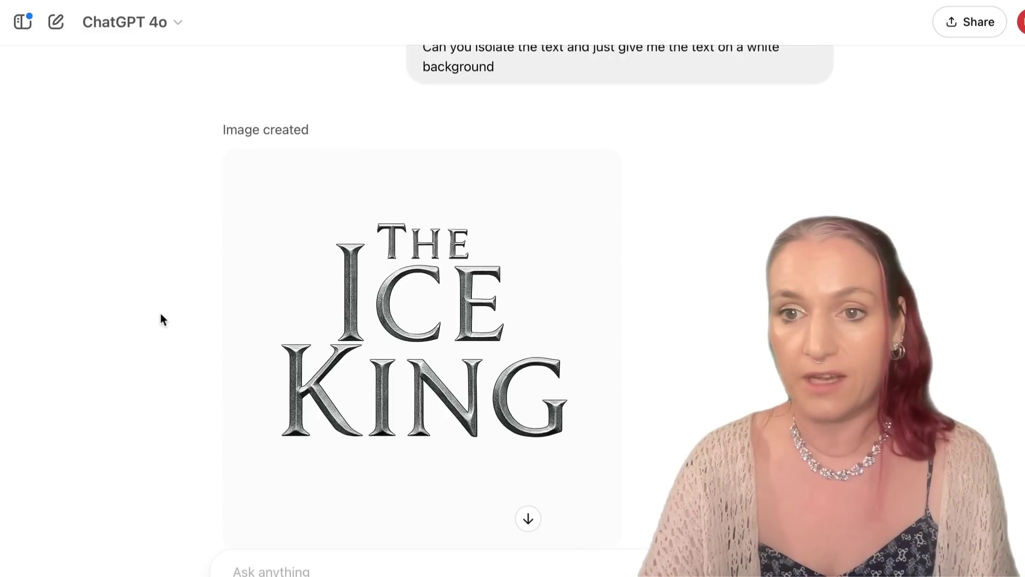
scroll(161, 313, "down", 5)
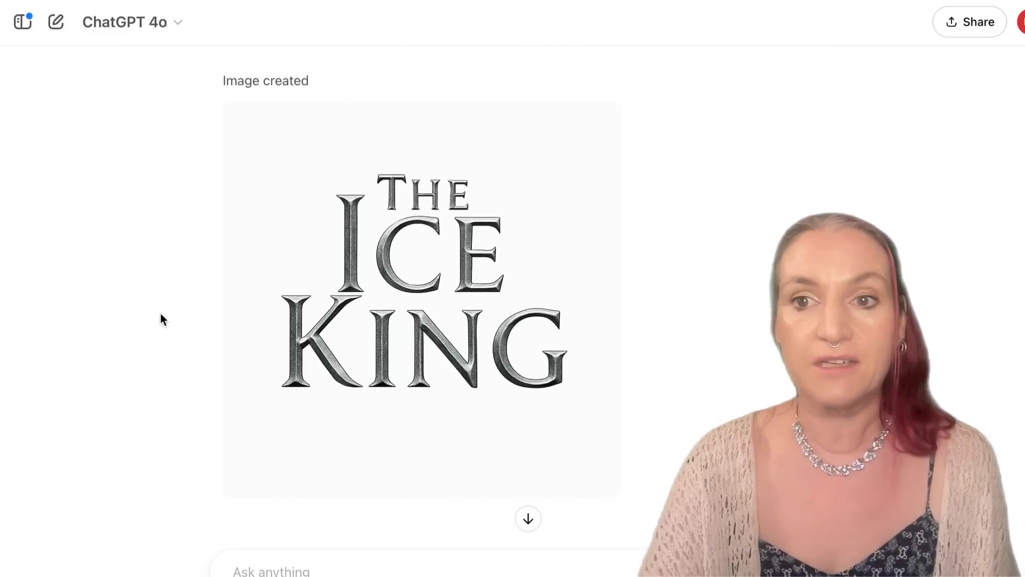
scroll(161, 313, "down", 10)
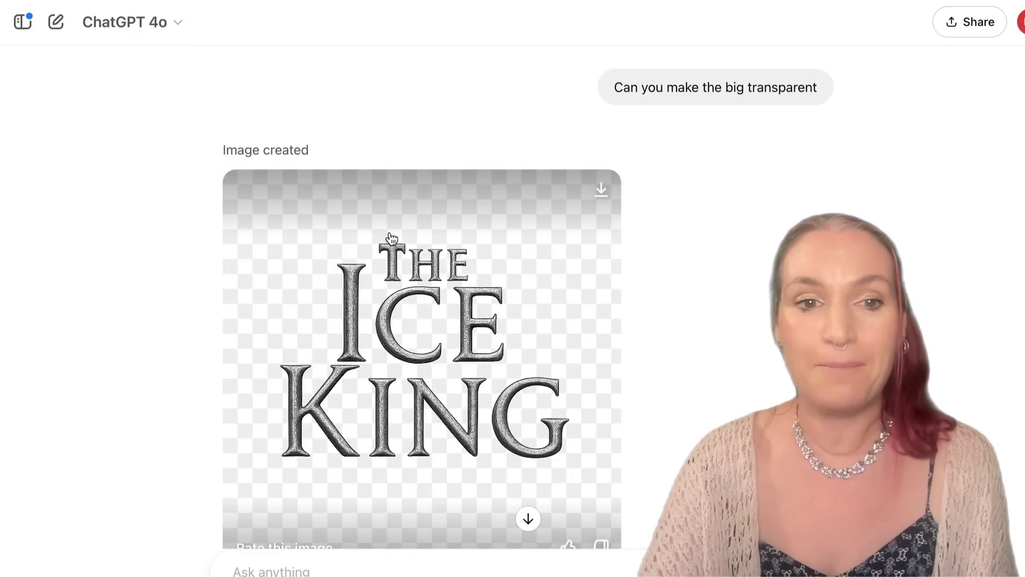
scroll(448, 233, "down", 1)
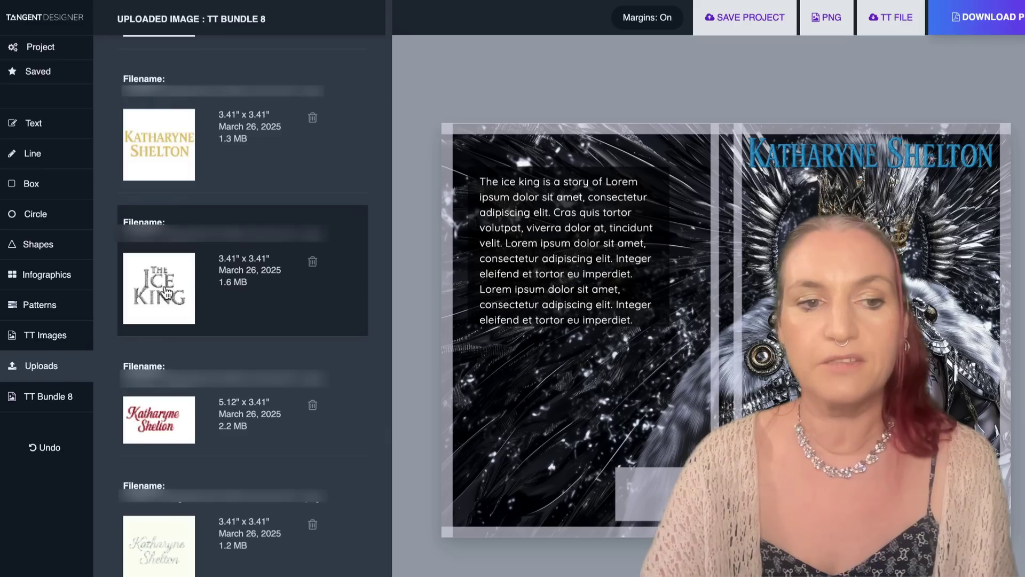
Step: Switch to Tangent Designer, place the uploaded 3.41" x 3.41" Ice King title on the back cover, and enlarge it to nearly the cover's width
left_click(168, 293)
left_click_drag(536, 205, 633, 436)
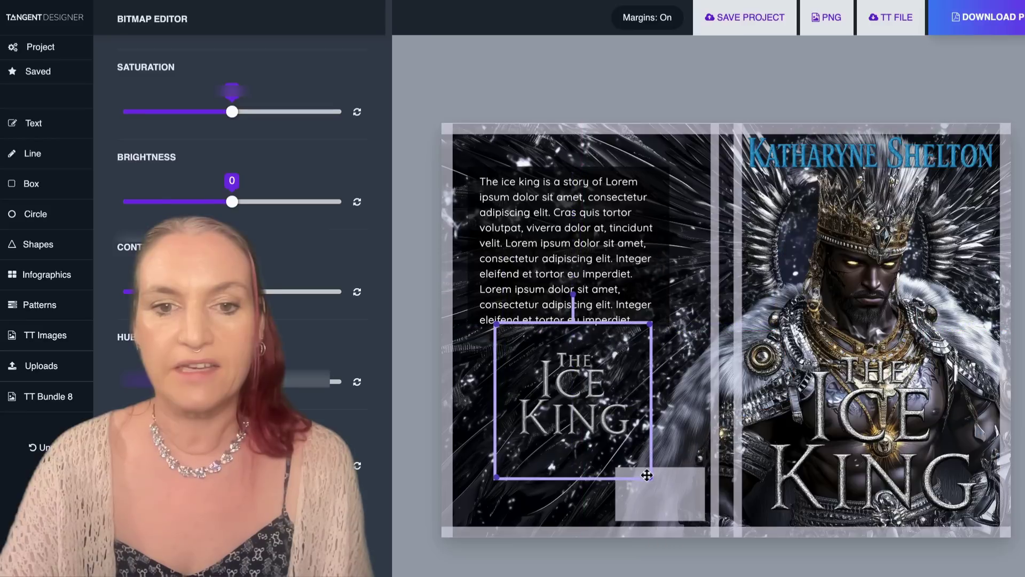
left_click_drag(648, 476, 711, 567)
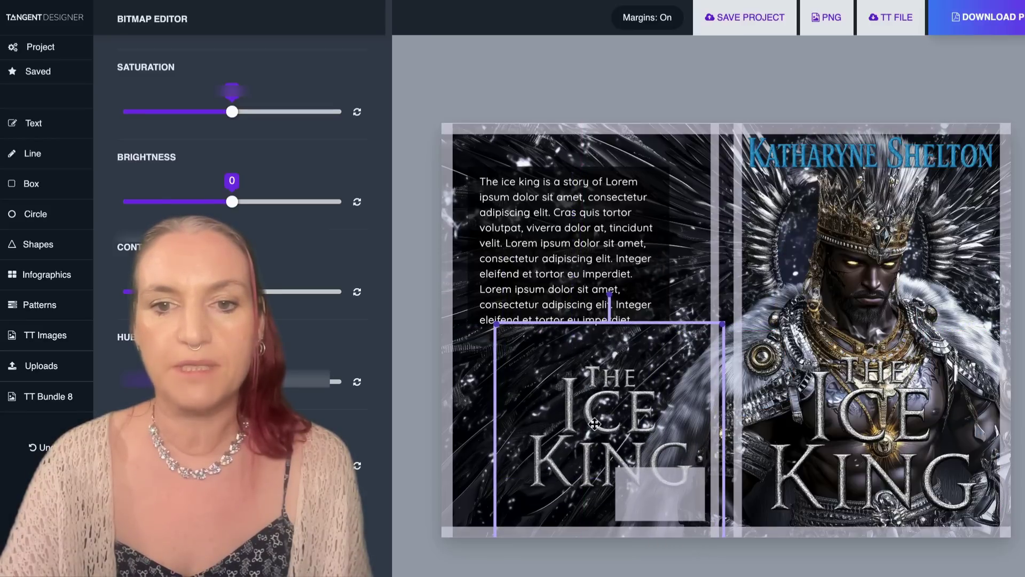
left_click_drag(594, 418, 573, 400)
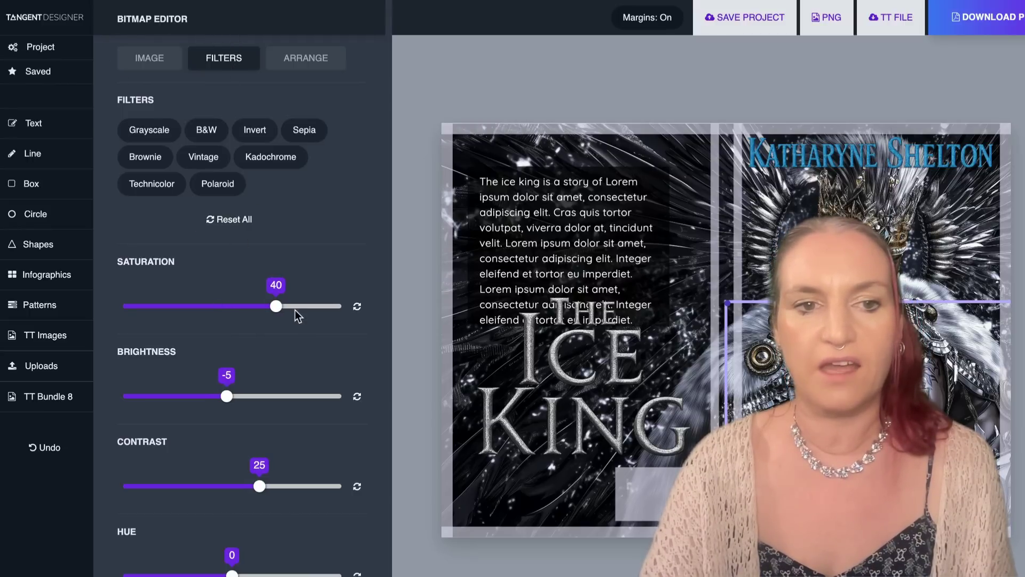
Step: Set the back-cover Ice King title's saturation to 30 and increase its contrast
scroll(264, 389, "down", 2)
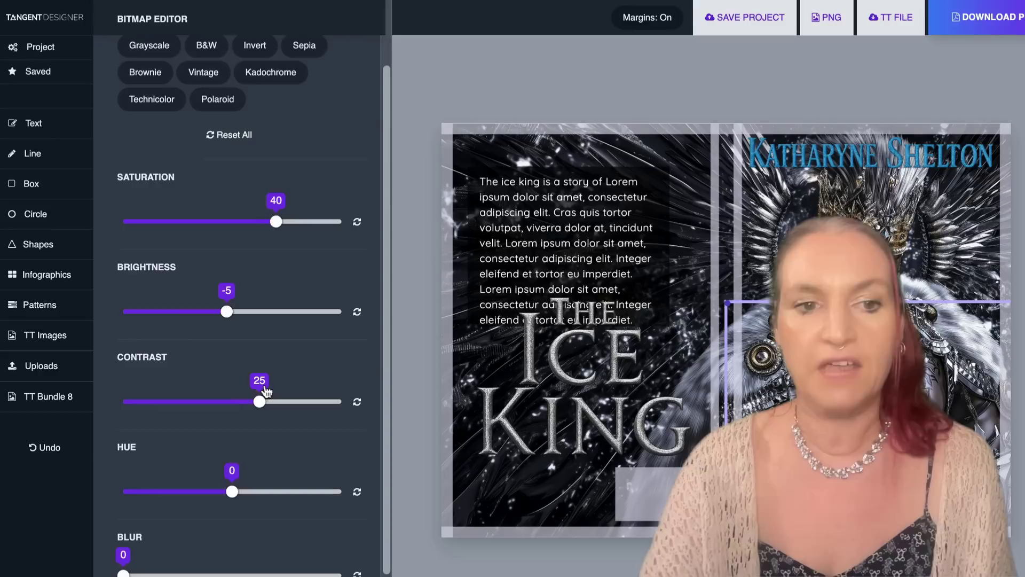
left_click(510, 430)
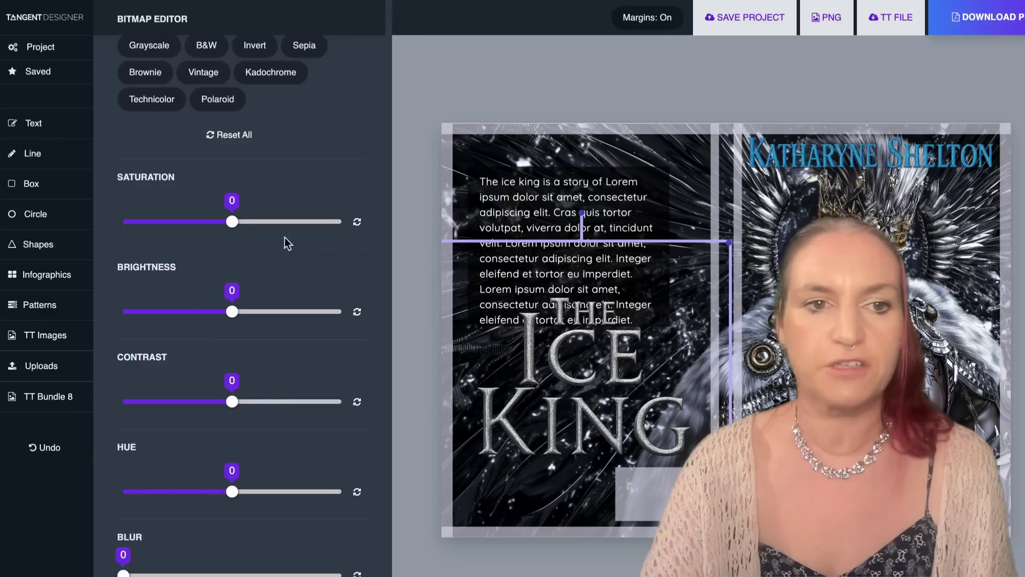
left_click_drag(235, 226, 263, 227)
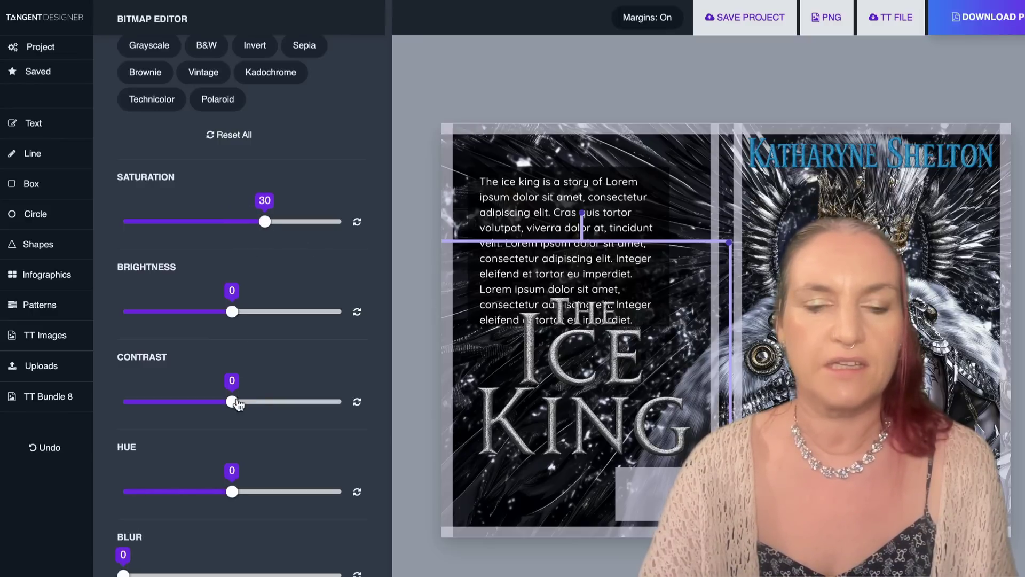
left_click_drag(237, 405, 290, 407)
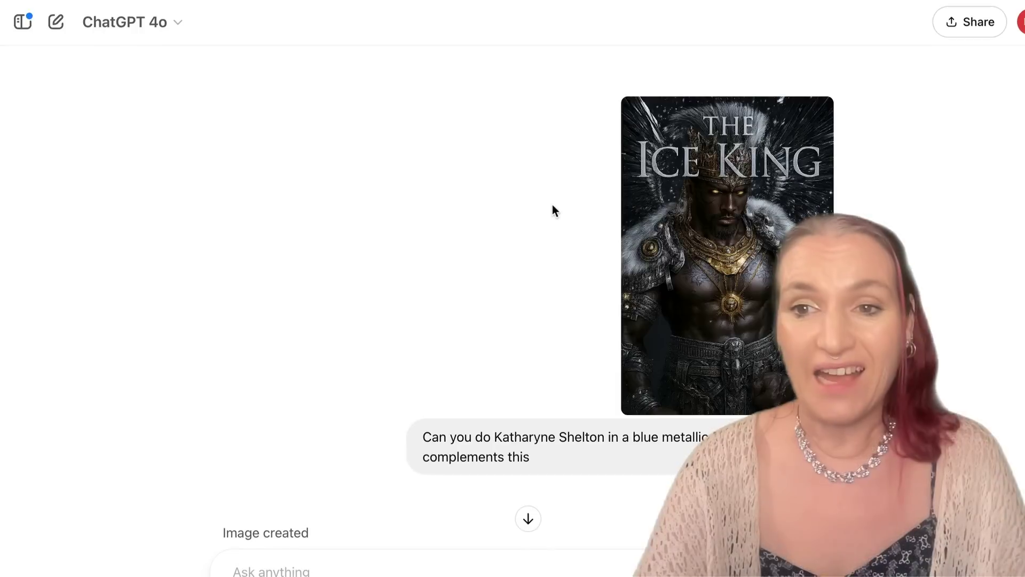
Step: Switch to ChatGPT and review the request for the author name in a blue metallic font, its generated cover, and the isolated name image
scroll(553, 209, "down", 6)
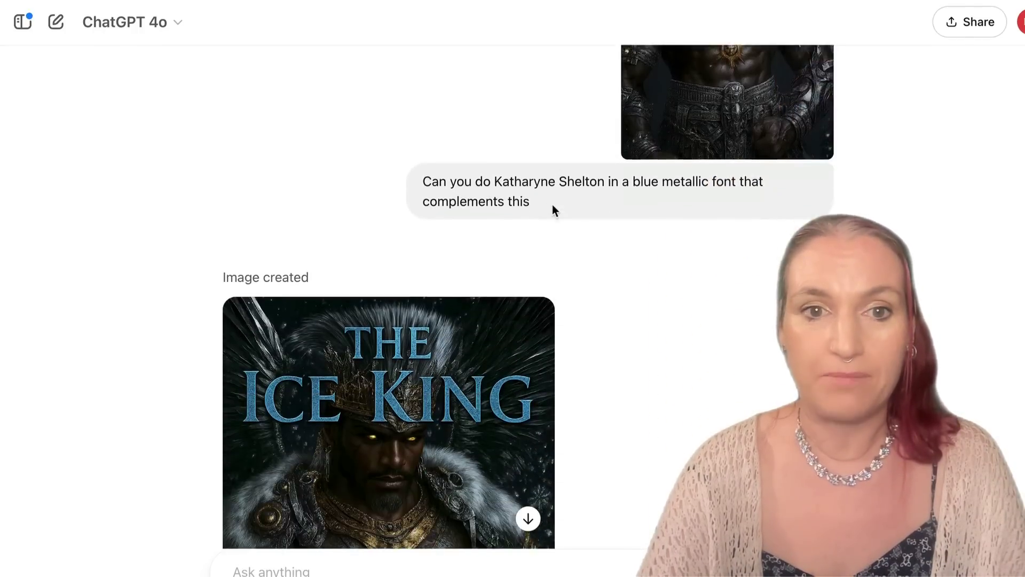
scroll(552, 210, "down", 5)
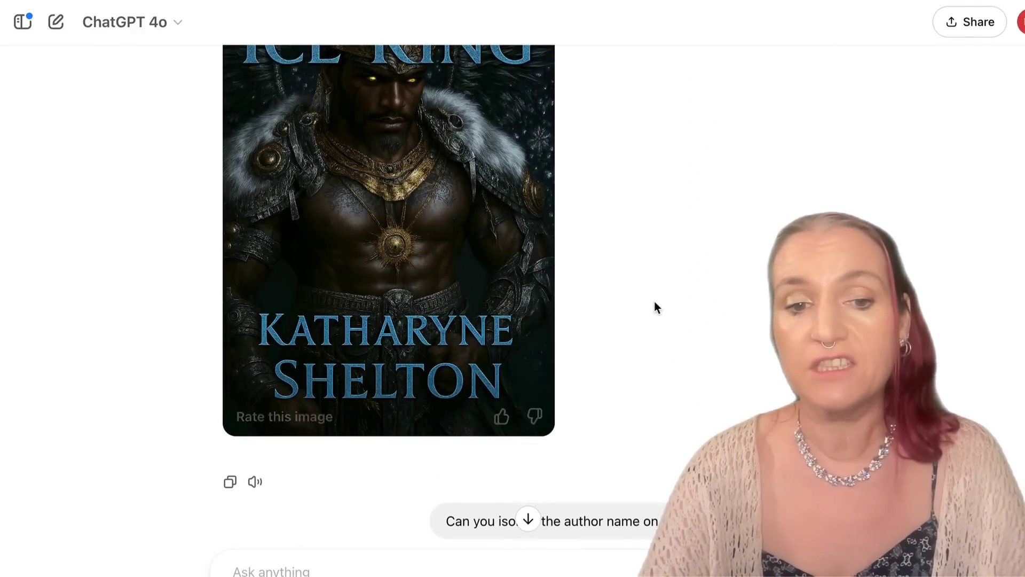
scroll(660, 227, "down", 4)
scroll(660, 221, "down", 7)
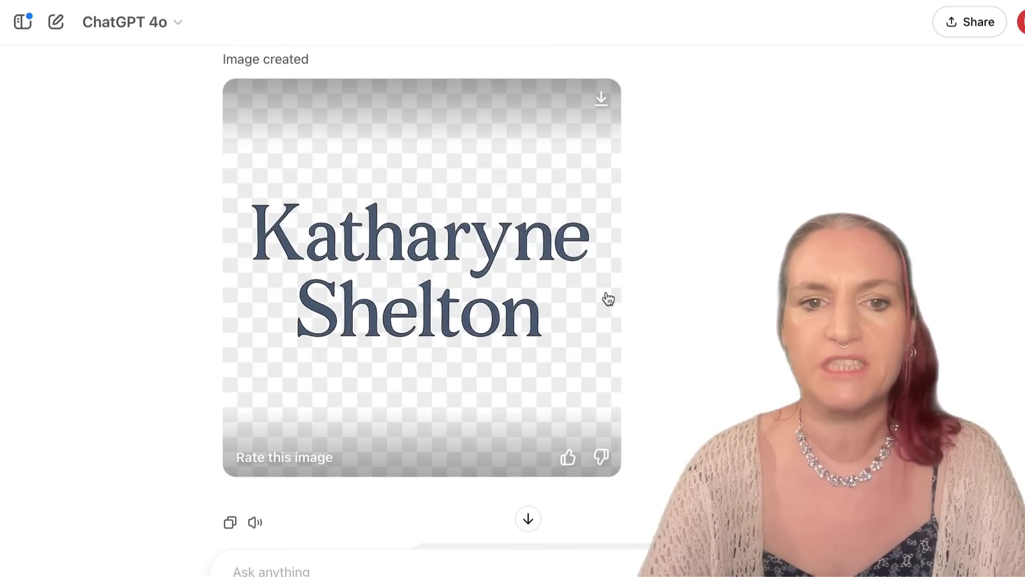
Step: Review the new chat's request for complementary metallic-blue author-name typography isolated on a transparent background, along with its generated image
scroll(742, 254, "down", 2)
scroll(741, 254, "down", 8)
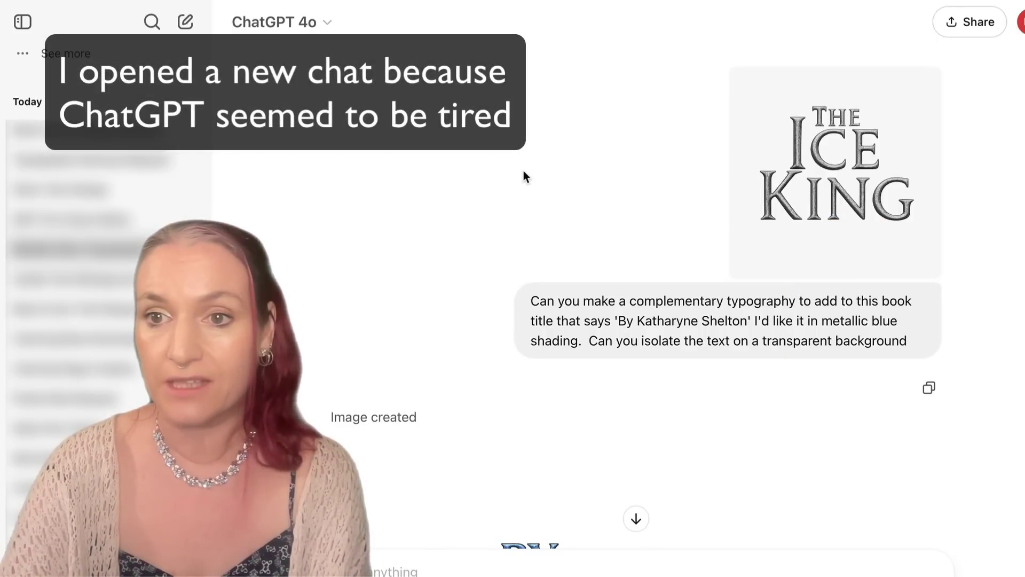
scroll(401, 210, "down", 3)
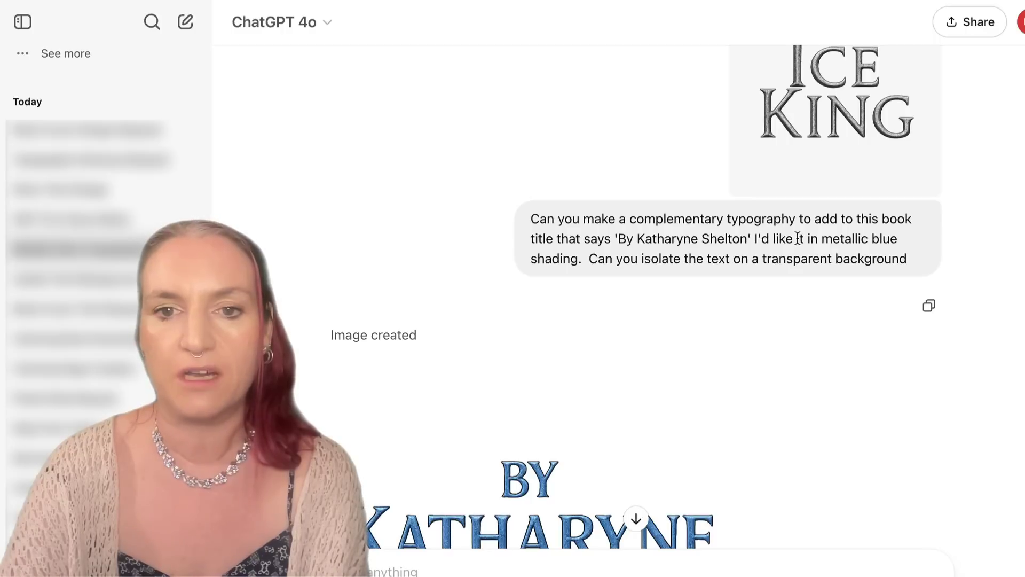
scroll(798, 238, "down", 3)
scroll(798, 238, "down", 3)
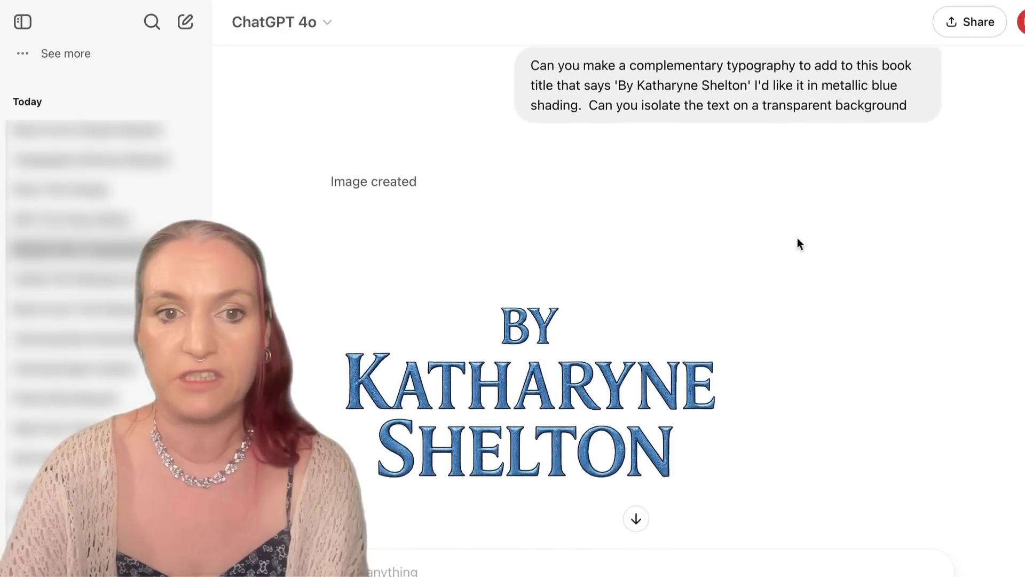
scroll(798, 239, "down", 2)
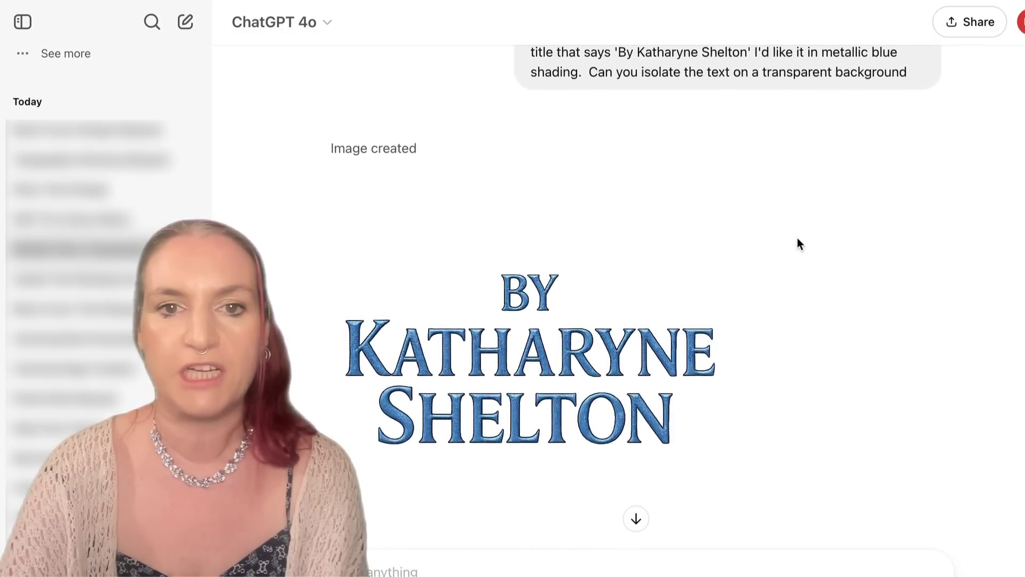
scroll(797, 239, "down", 1)
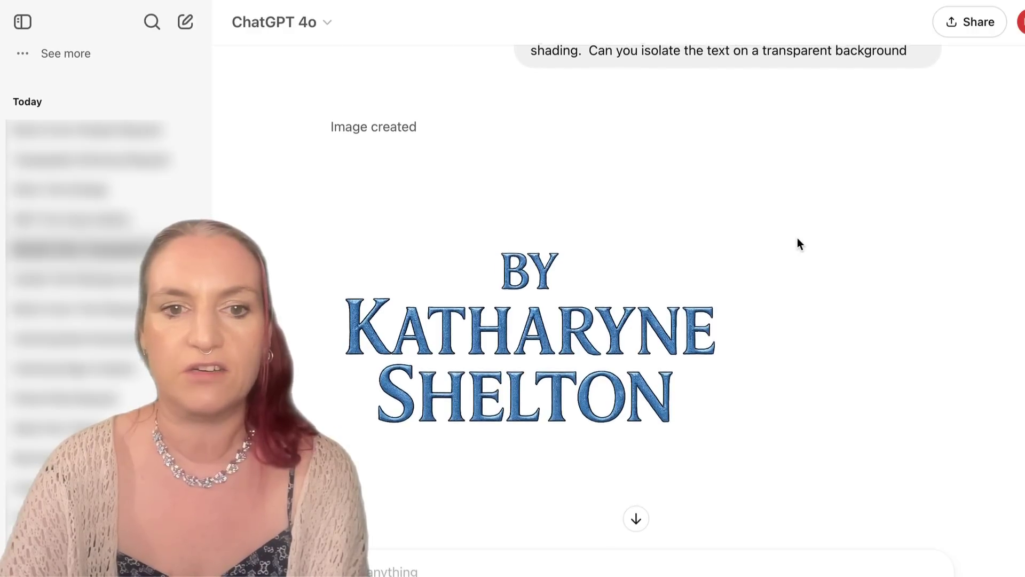
scroll(797, 238, "down", 3)
mouse_move(694, 88)
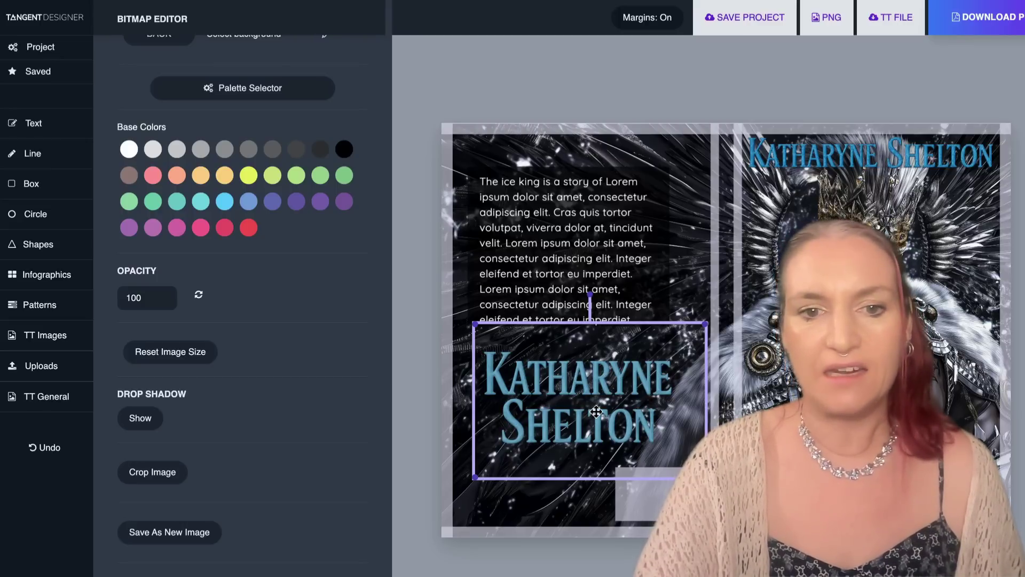
Step: Switch to Tangent Designer, crop the back-cover author-name image to its first line, and open the filters for the front-cover surname image
mouse_move(596, 411)
left_mouse_down()
mouse_move(760, 298)
mouse_move(855, 213)
mouse_move(889, 199)
mouse_move(588, 433)
mouse_move(576, 428)
mouse_move(596, 409)
left_mouse_up()
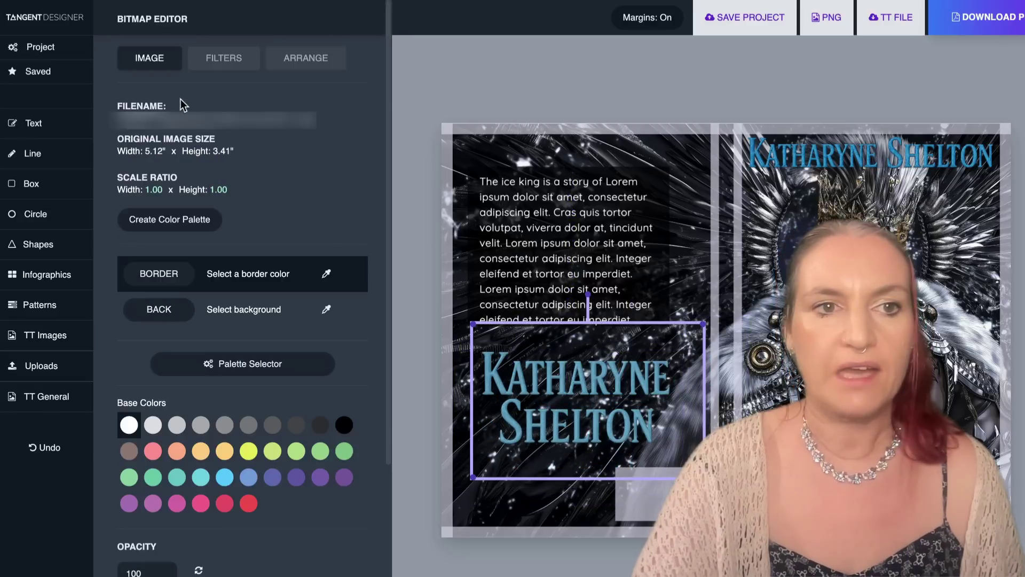
scroll(161, 204, "down", 5)
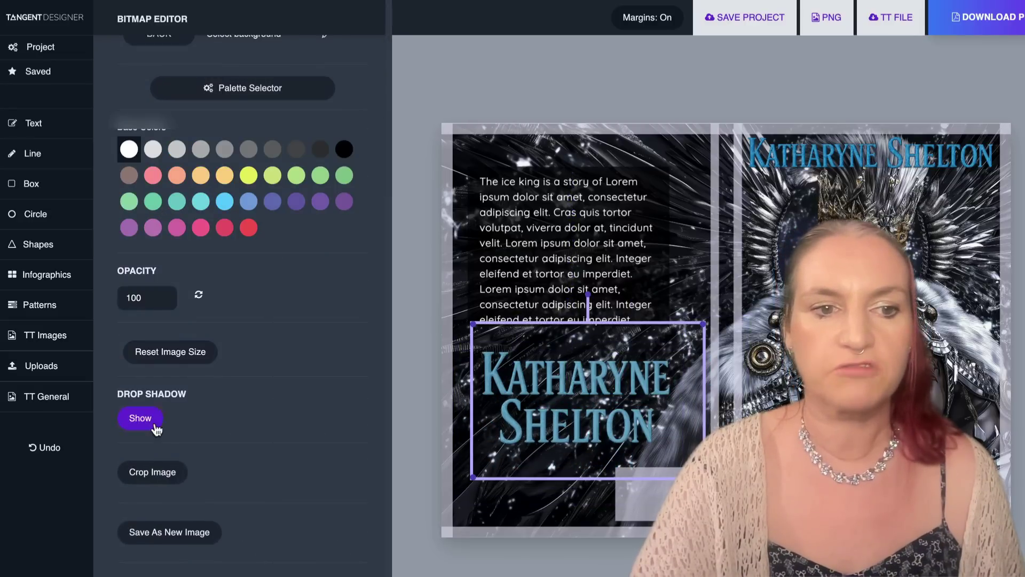
left_click(152, 472)
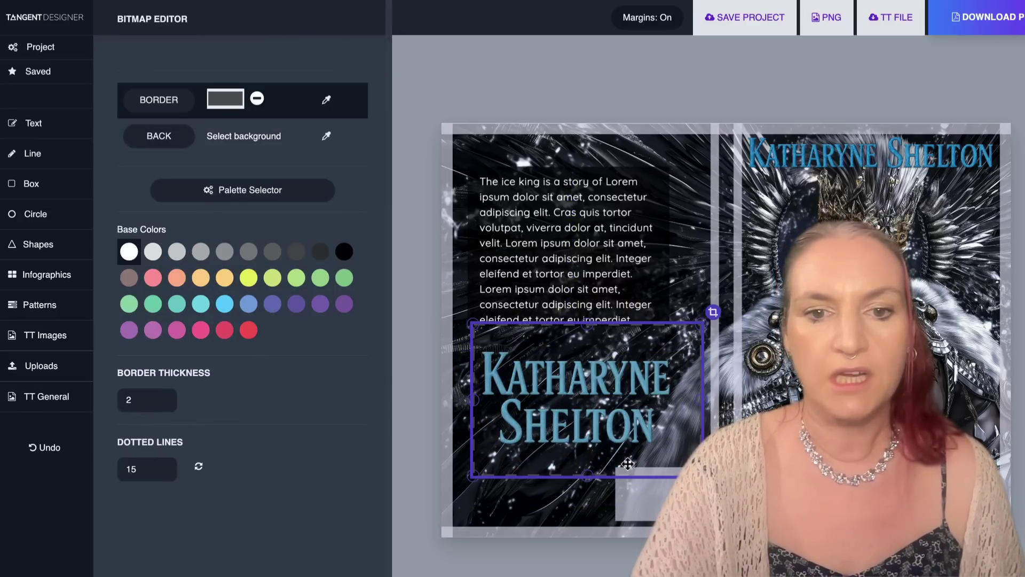
left_click_drag(587, 479, 591, 399)
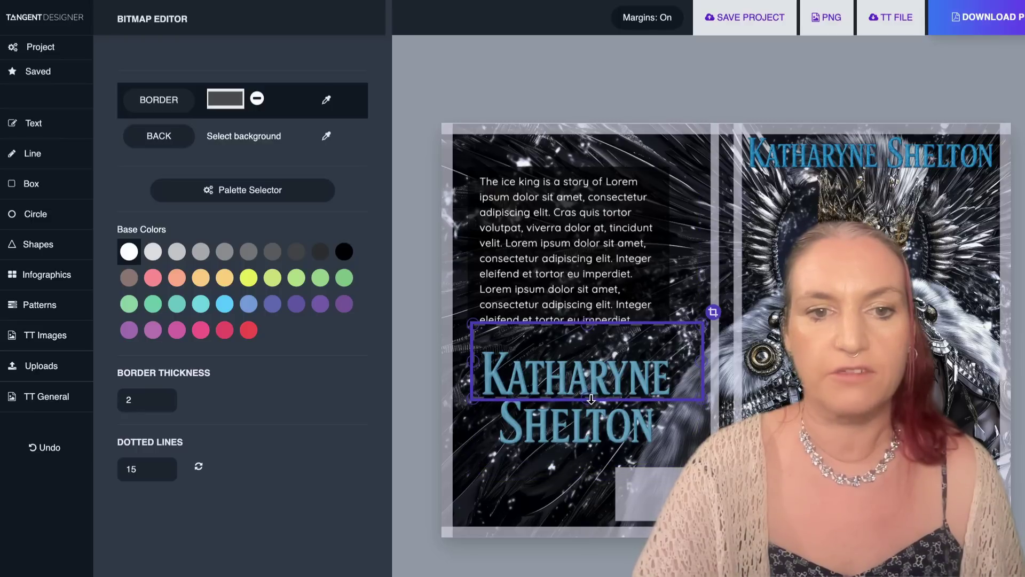
left_click_drag(584, 322, 583, 346)
left_click(584, 344)
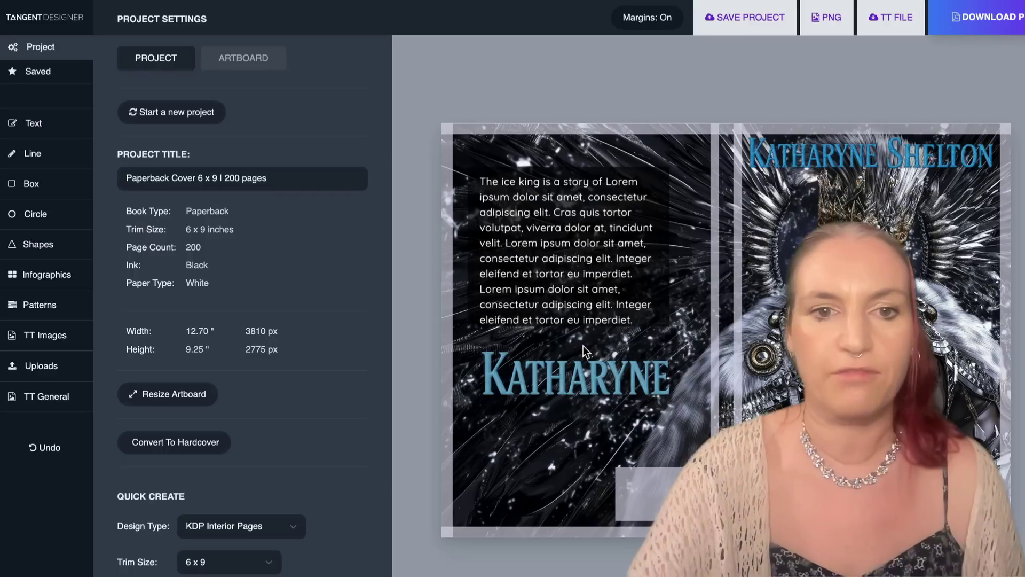
left_click(940, 160)
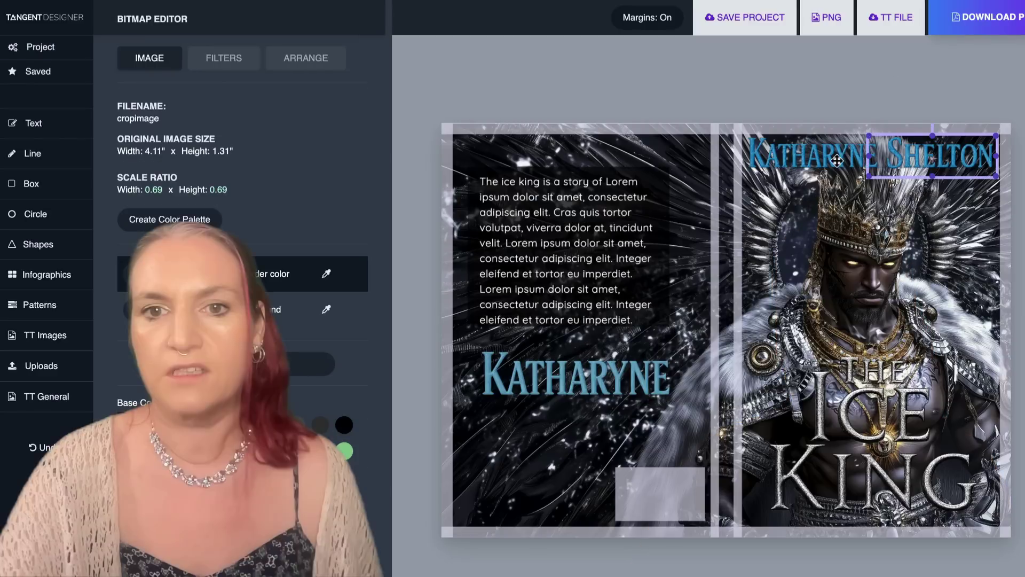
left_click(224, 57)
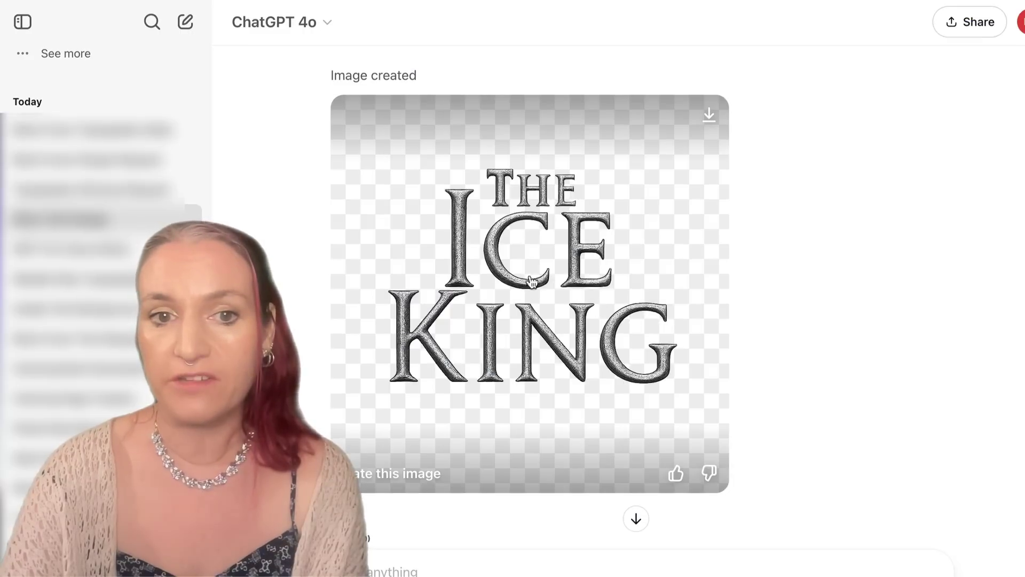
Step: Switch to ChatGPT and review the "In the Tiger Room" requests for a slightly Asian flair, gold colouring, and a two-line layout
scroll(533, 336, "down", 10)
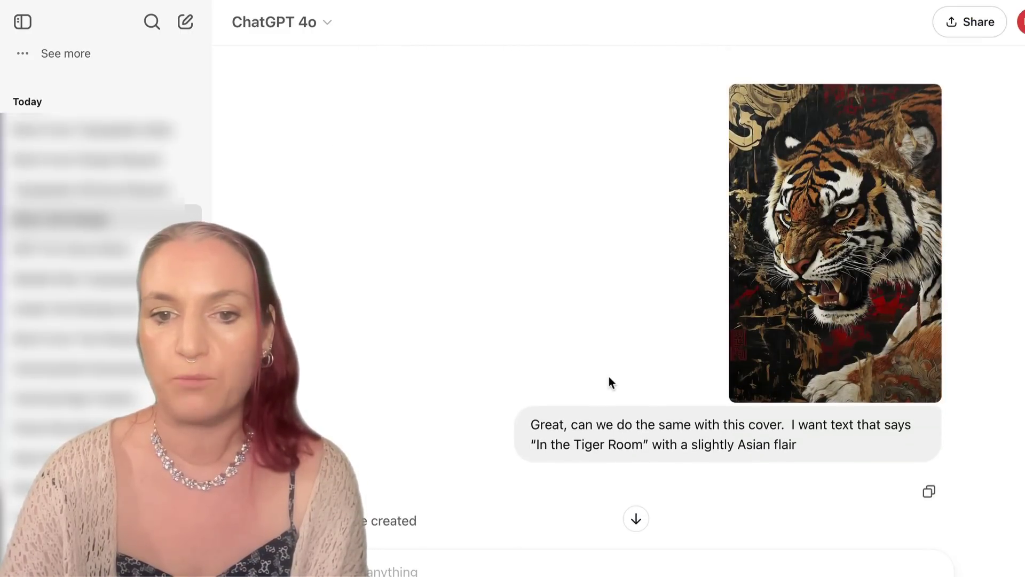
scroll(541, 352, "down", 2)
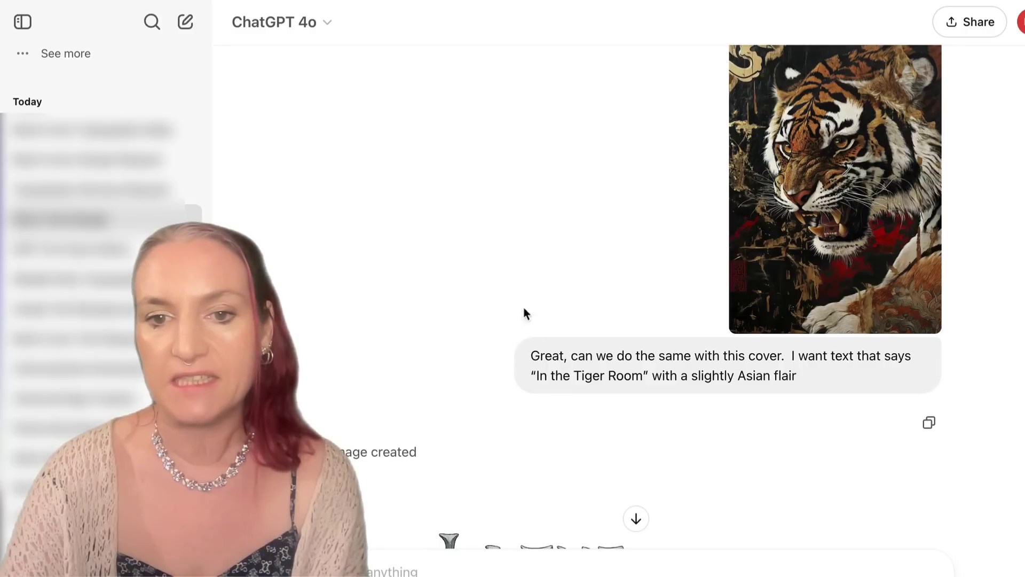
scroll(511, 282, "down", 7)
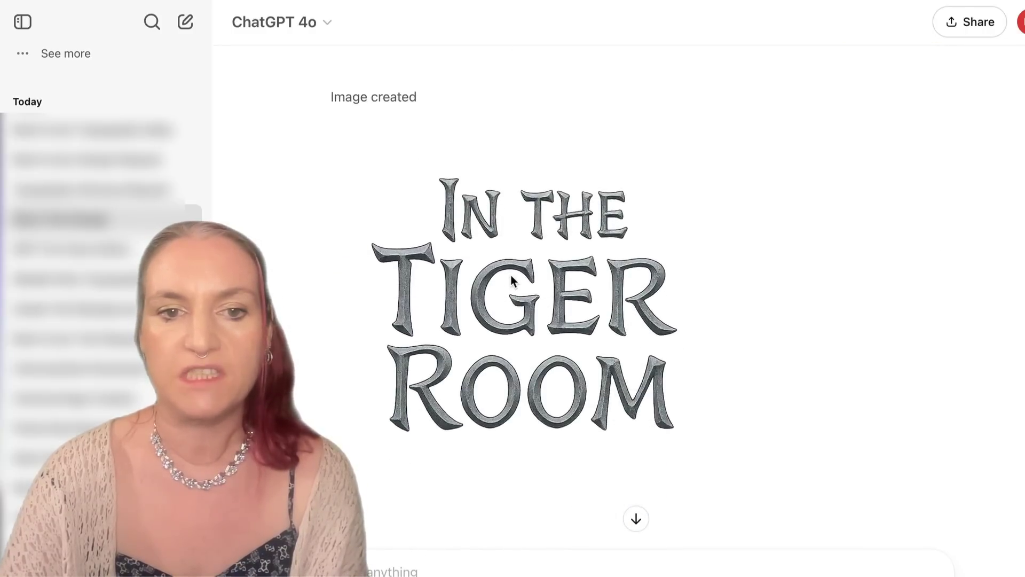
mouse_move(511, 281)
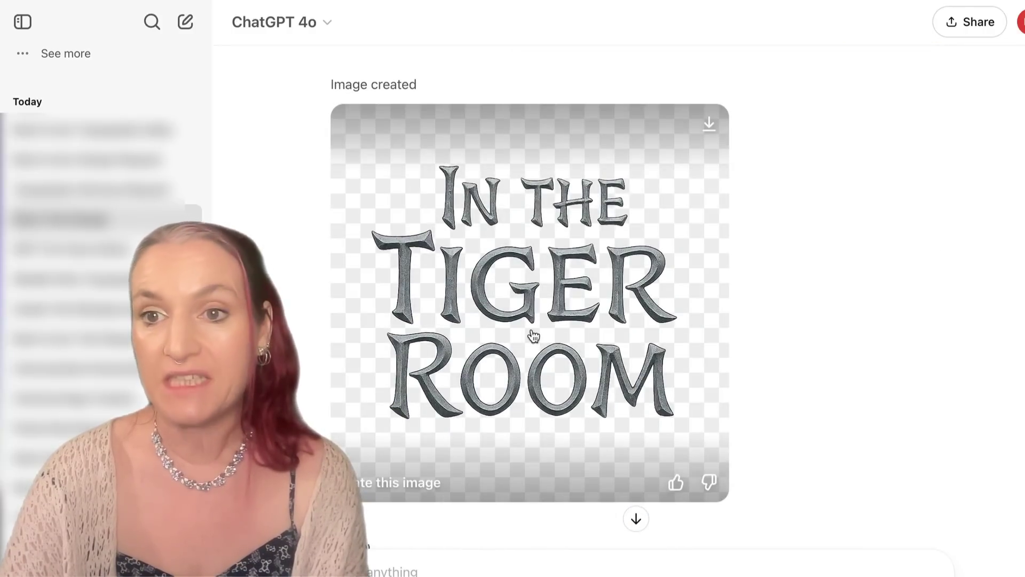
scroll(533, 336, "down", 1)
scroll(481, 272, "down", 10)
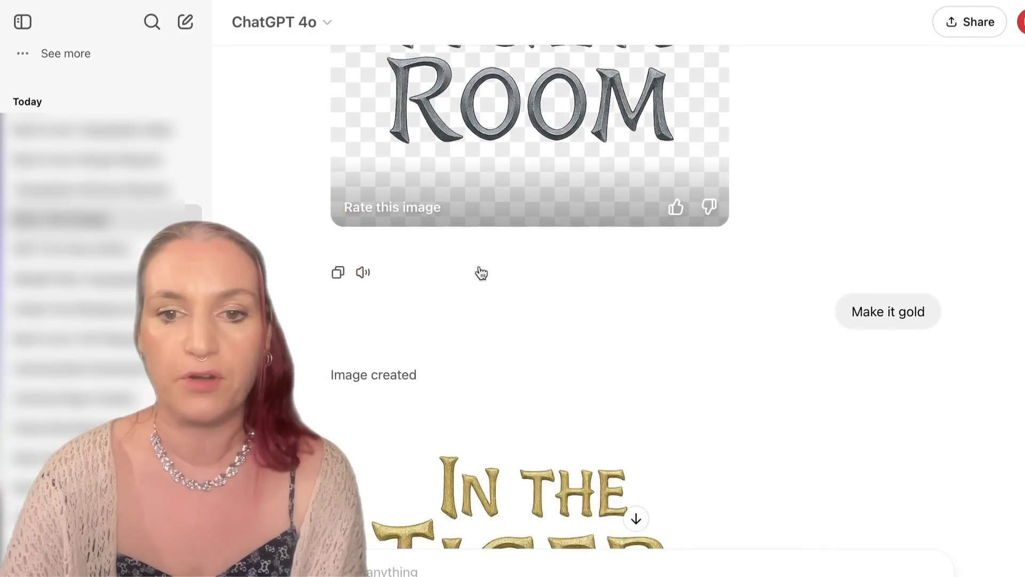
scroll(533, 310, "down", 3)
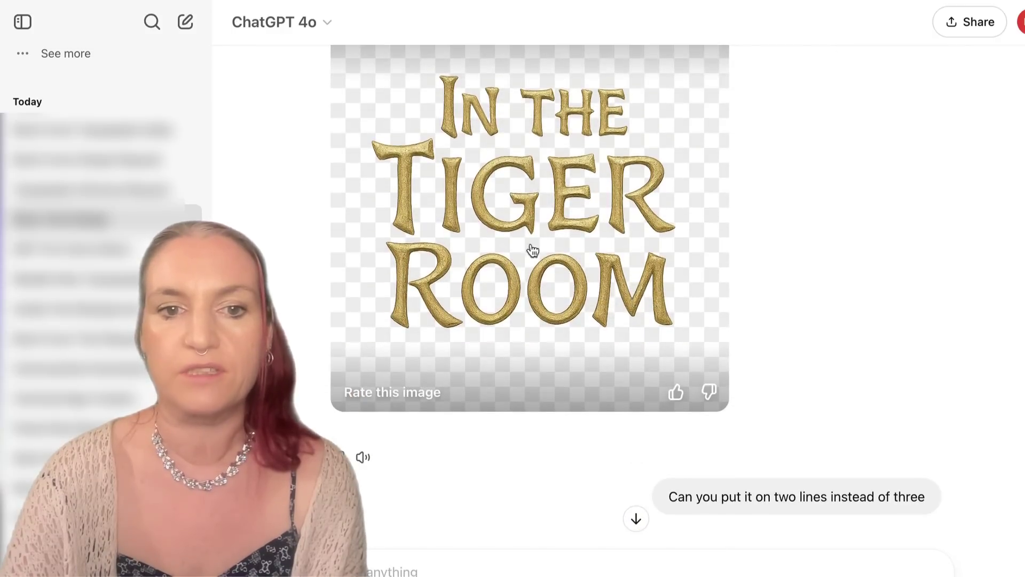
scroll(543, 160, "down", 8)
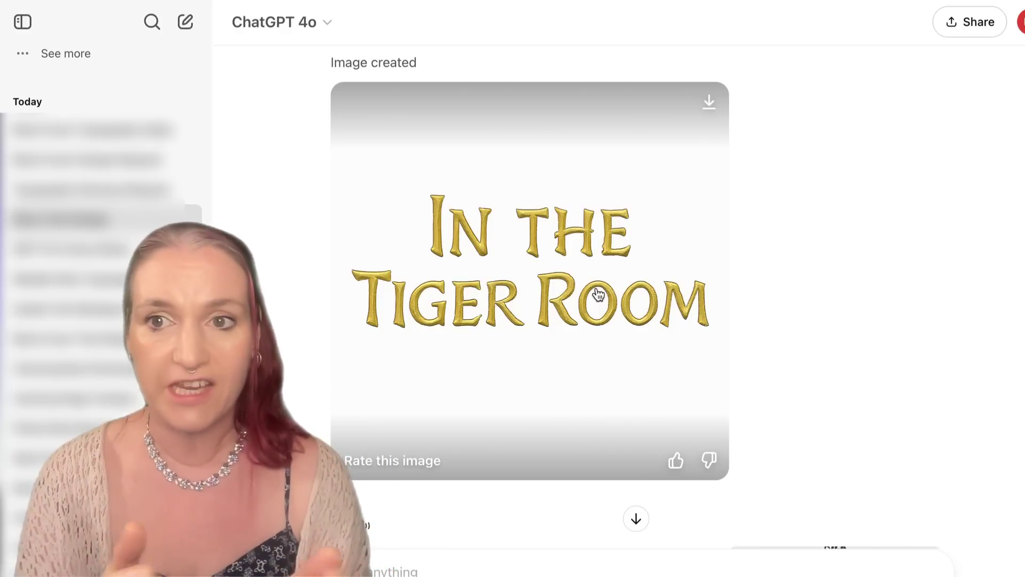
Step: Examine the gold Asian-font author-name images, the request to fix the S, and the "In His Embrace" cover request with its generated title
scroll(598, 294, "down", 10)
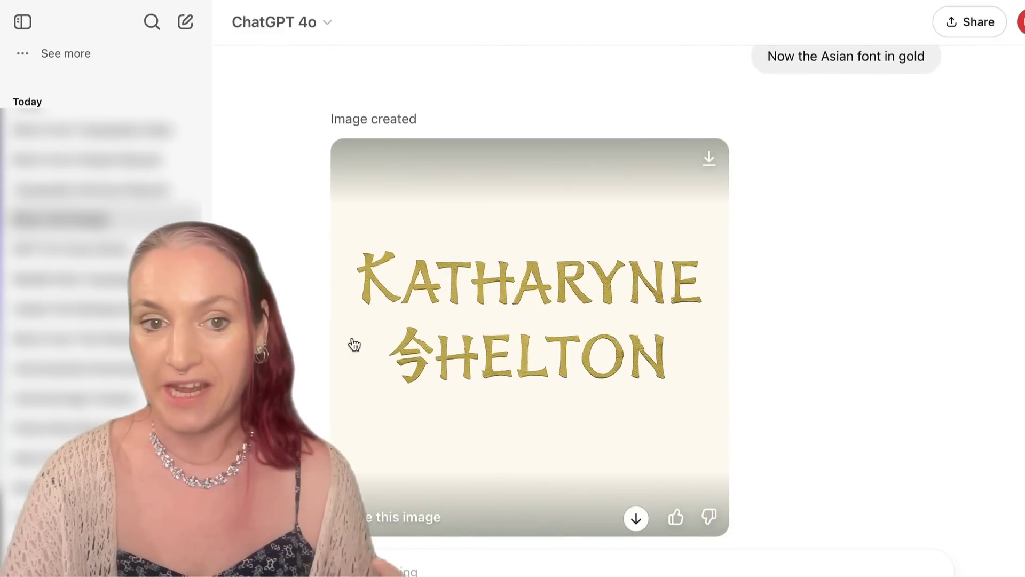
scroll(424, 374, "down", 10)
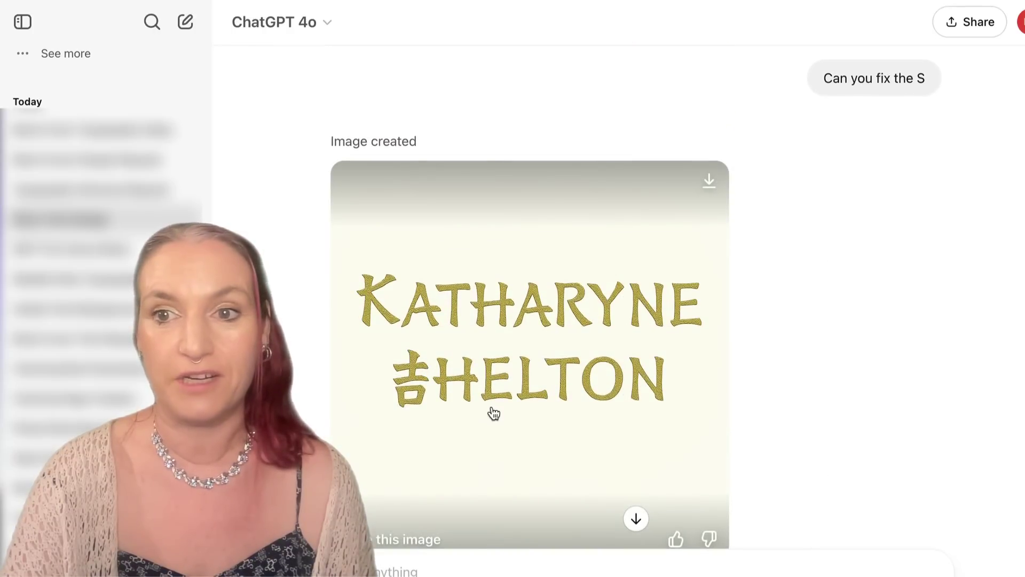
scroll(573, 350, "down", 10)
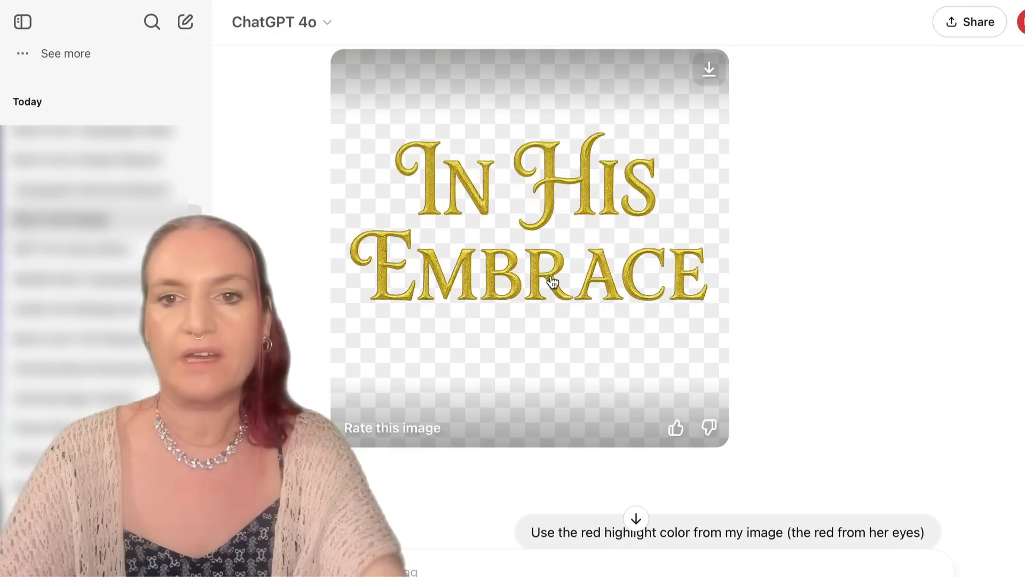
scroll(551, 280, "up", 8)
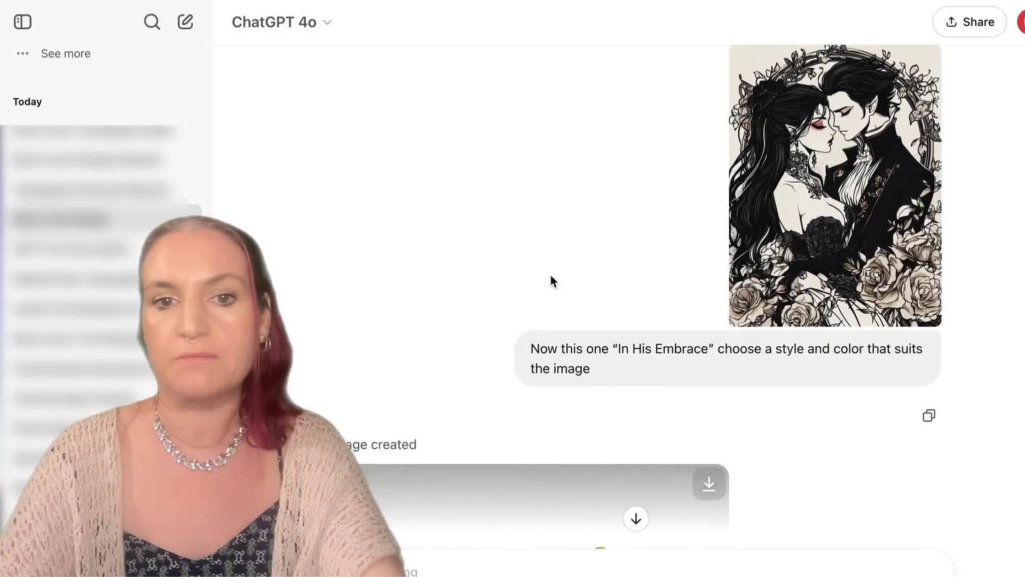
scroll(550, 274, "down", 7)
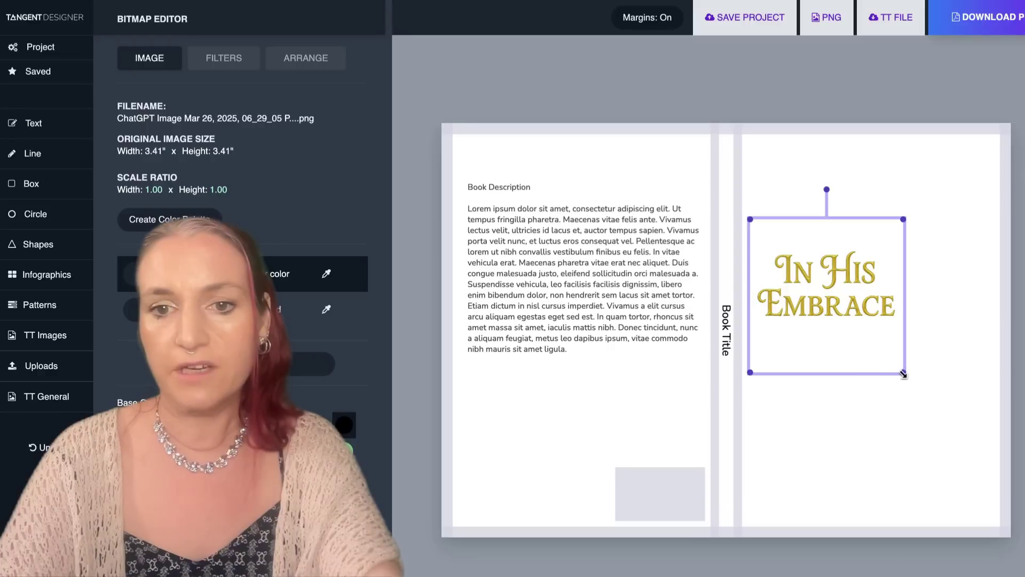
Step: Switch to Tangent Designer, enlarge the "In His Embrace" title to about the front cover's width, and move it lower on the cover
left_click_drag(903, 374, 990, 518)
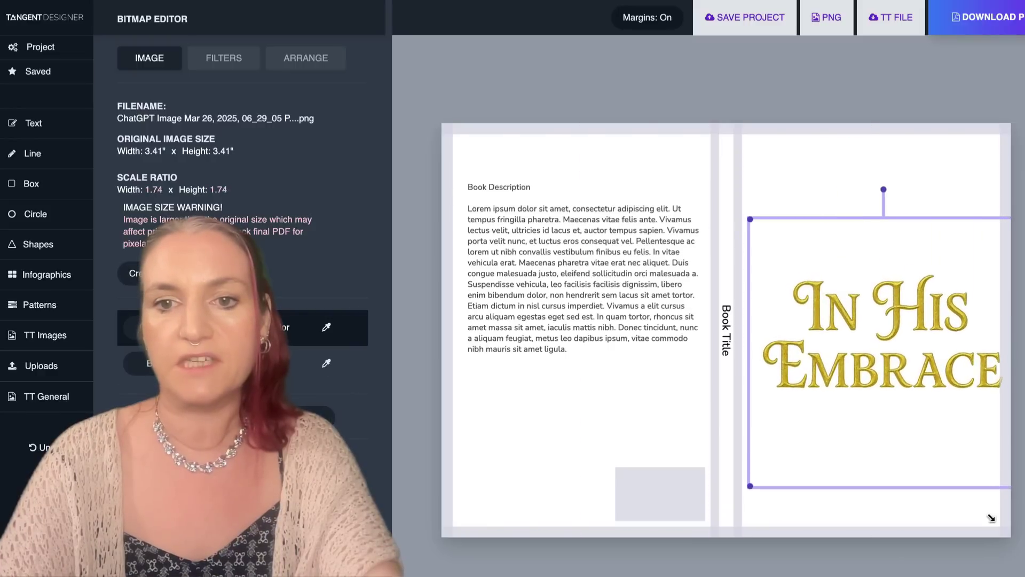
left_click_drag(899, 300, 886, 394)
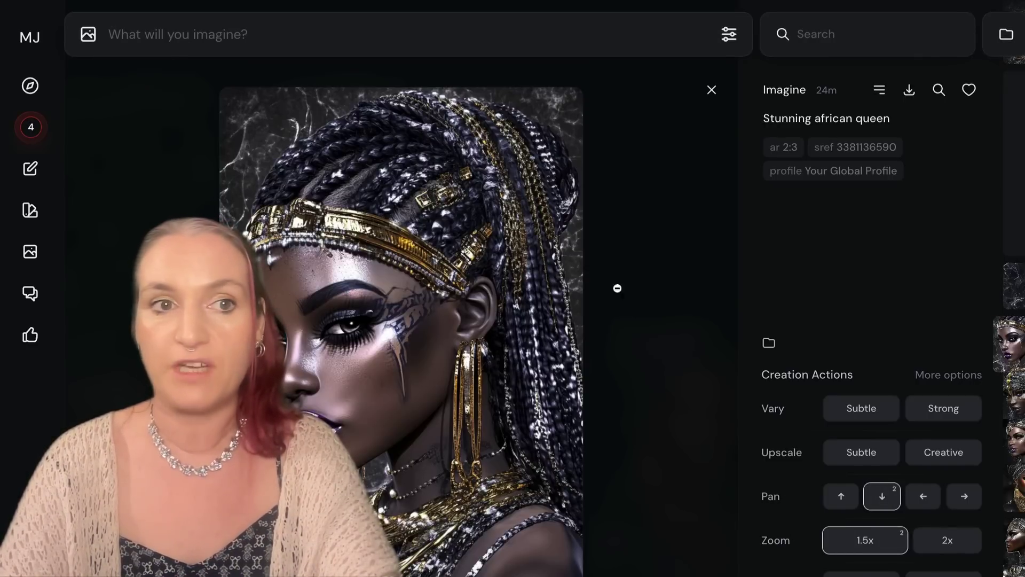
Step: Switch to Midjourney and generate images from the prompt "dark space"
left_click(259, 34)
type("dark space")
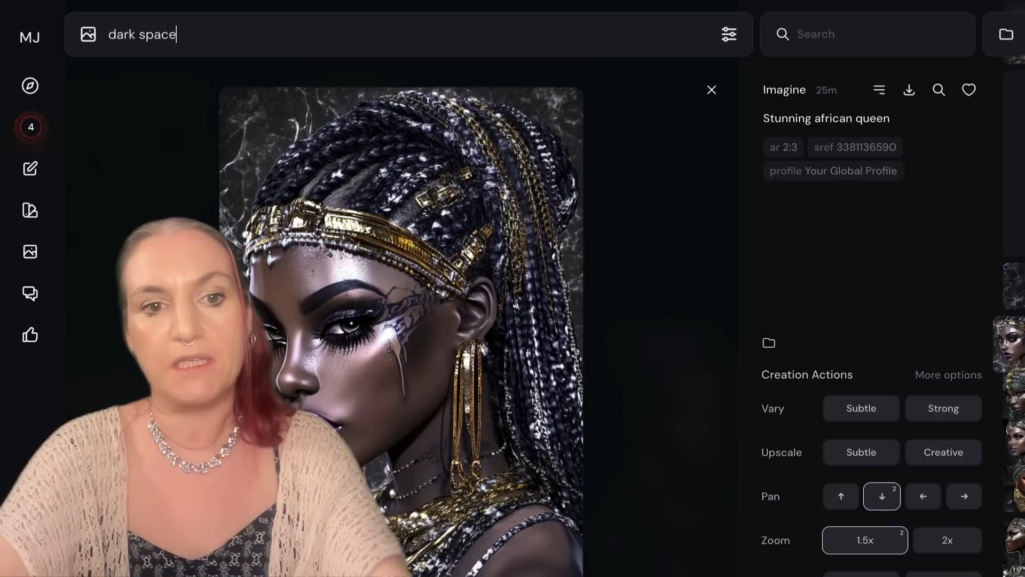
key("Return")
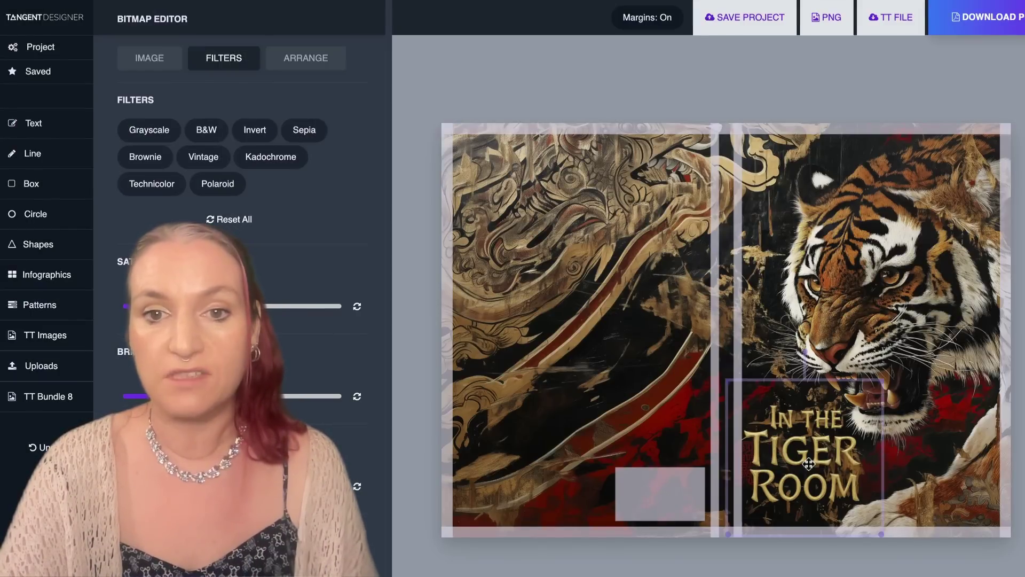
Step: Switch to Tangent Designer, try the "In the Tiger Room" title at the front cover's upper right, and place it back at the lower left
left_click_drag(809, 462, 935, 221)
left_click_drag(934, 175, 803, 439)
left_click(1020, 319)
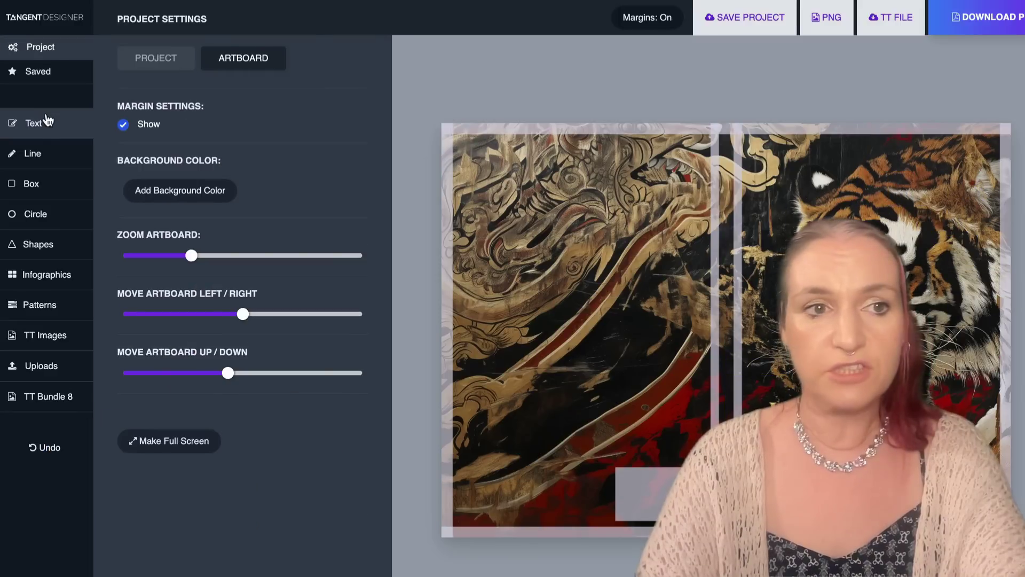
Step: Add a back-cover text box containing the author's name, with dark red text sampled from the artwork and a beige border
left_click(50, 122)
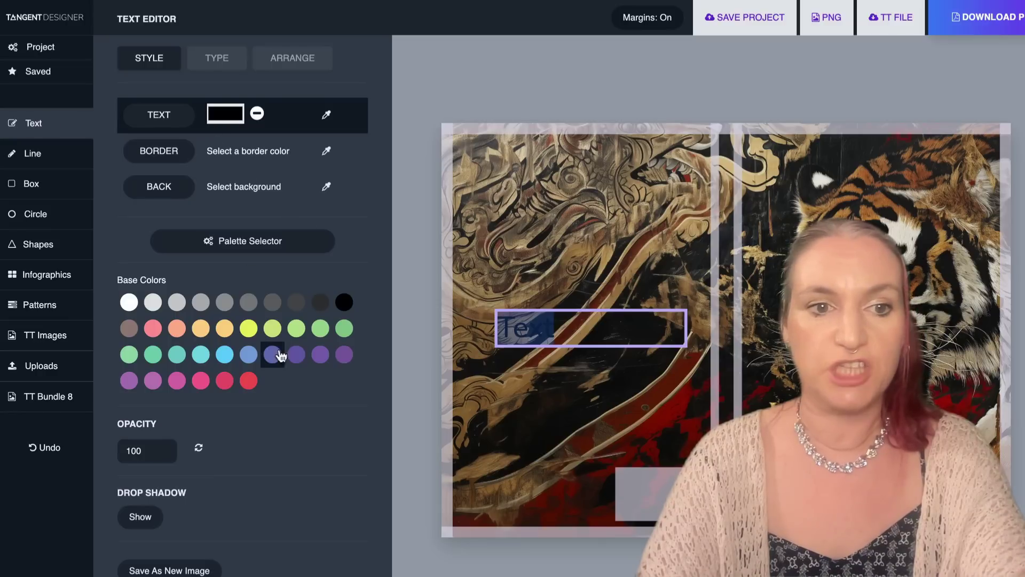
left_click(327, 116)
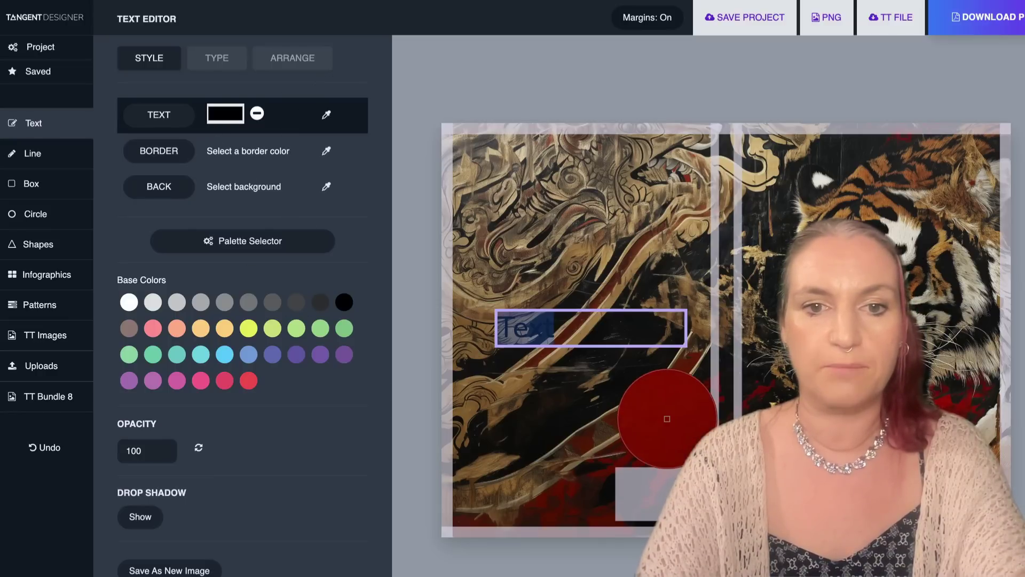
left_click(667, 419)
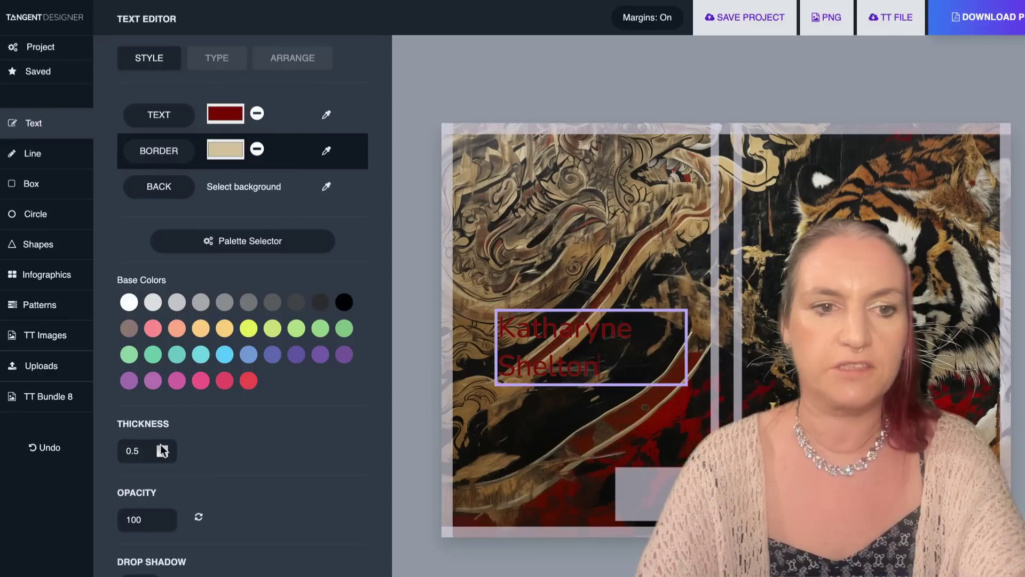
Step: Set the author-name text's border thickness to 1.5 and add a golden-brown drop shadow
left_click(160, 448)
left_click(160, 448)
scroll(159, 270, "down", 2)
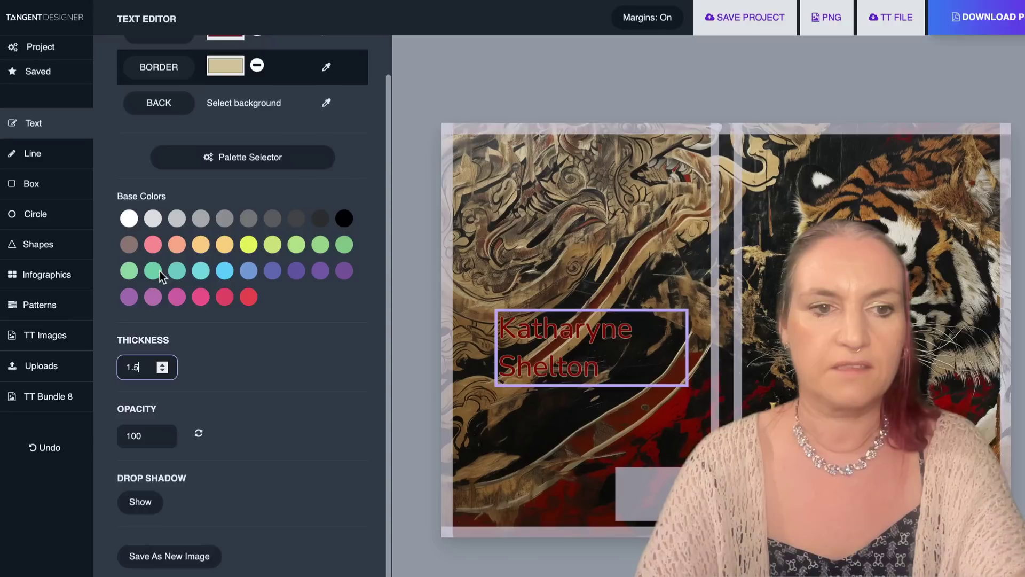
left_click(142, 502)
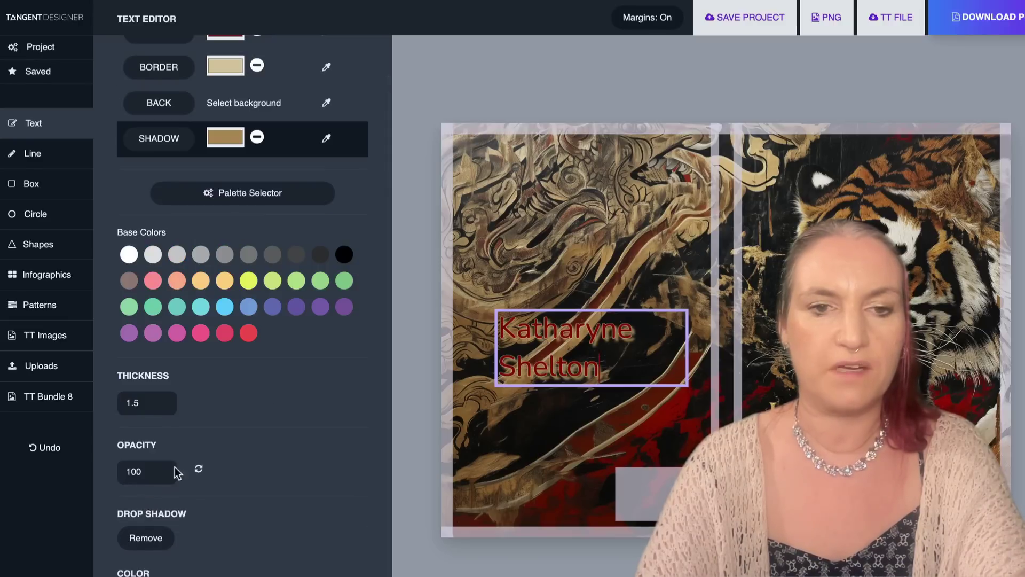
Step: Try Titillium Web on the author-name text, and set its font to Gloria Hallelujah
scroll(213, 320, "up", 3)
left_click(217, 59)
scroll(232, 309, "down", 10)
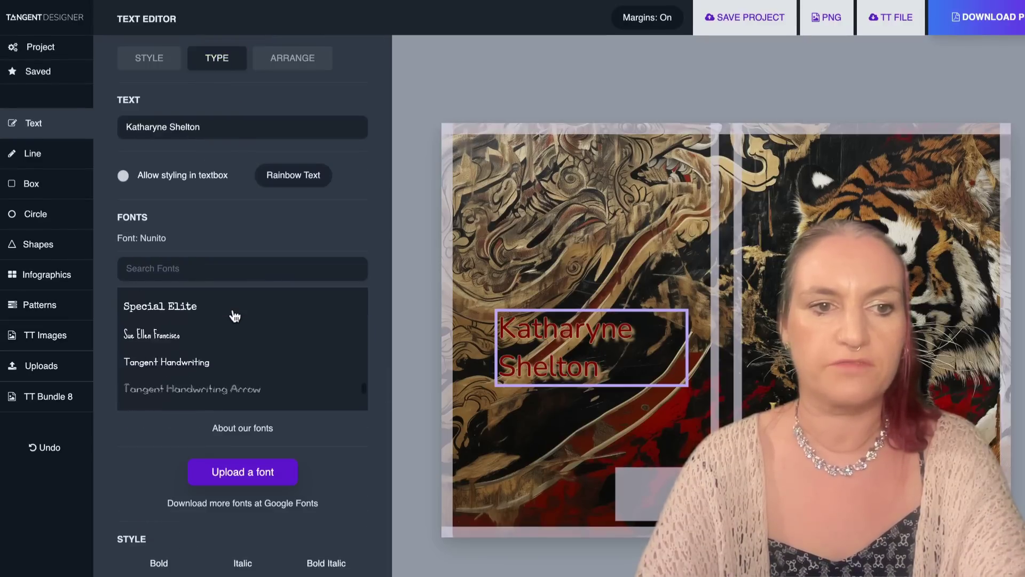
scroll(233, 316, "down", 3)
left_click(198, 342)
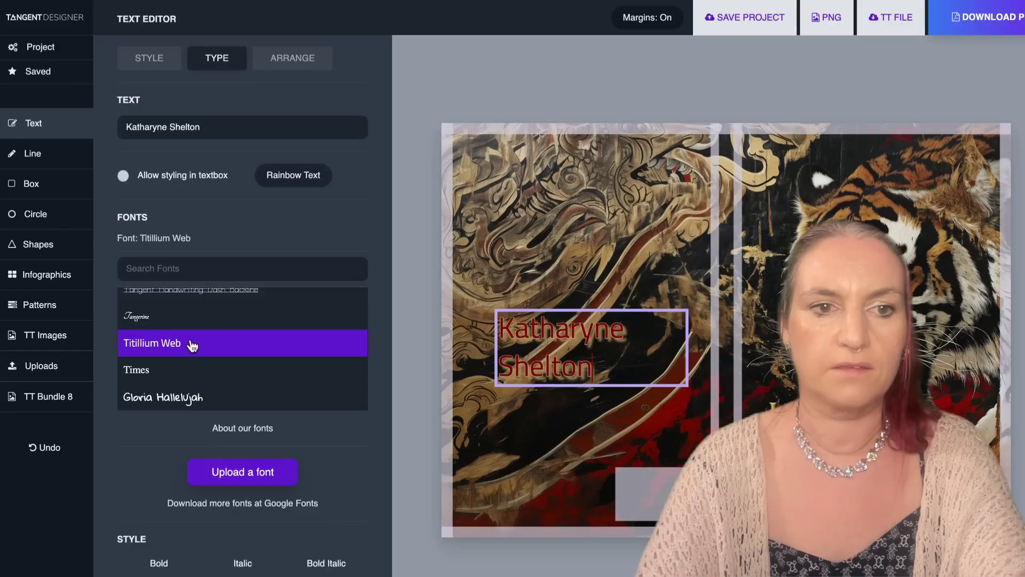
left_click(177, 370)
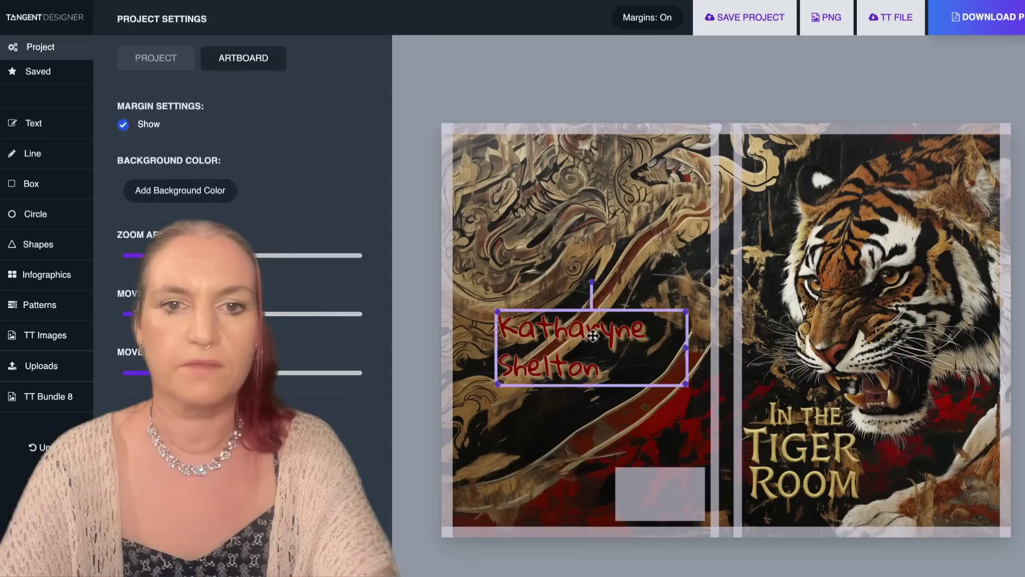
Step: Move the author-name text from the back cover to the top of the front cover, shifting it toward the spine
left_click_drag(582, 342, 928, 169)
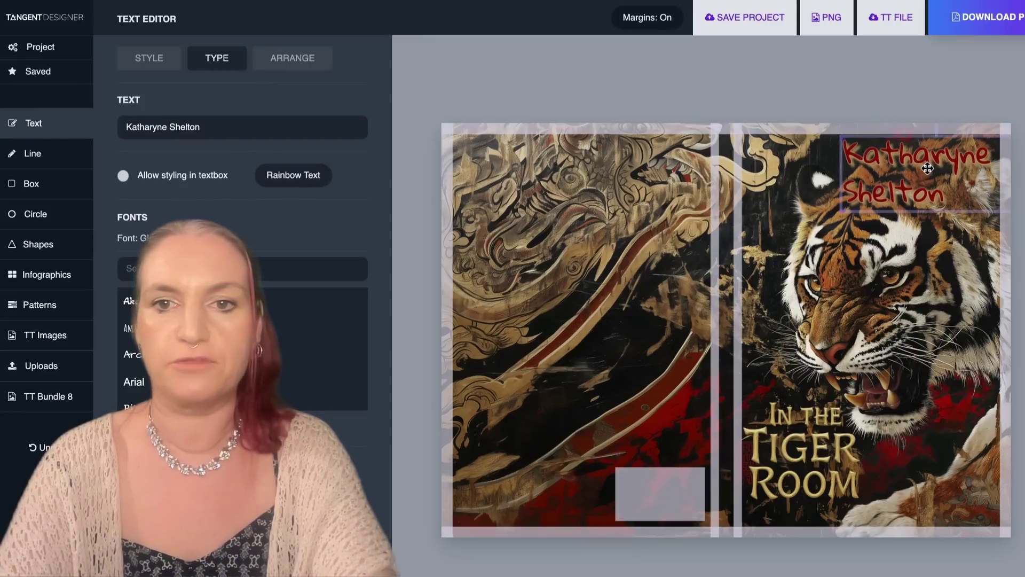
left_click_drag(842, 173, 738, 171)
left_click(752, 223)
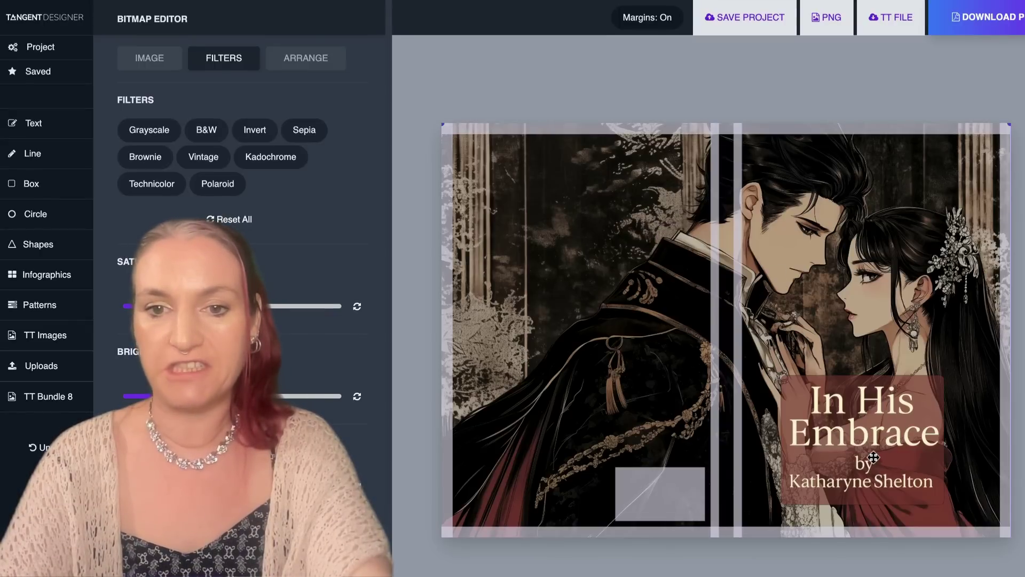
Step: On the "In His Embrace" cover, move the dark red box from behind the title to the back cover's upper left
left_click(865, 431)
left_click_drag(865, 431, 648, 321)
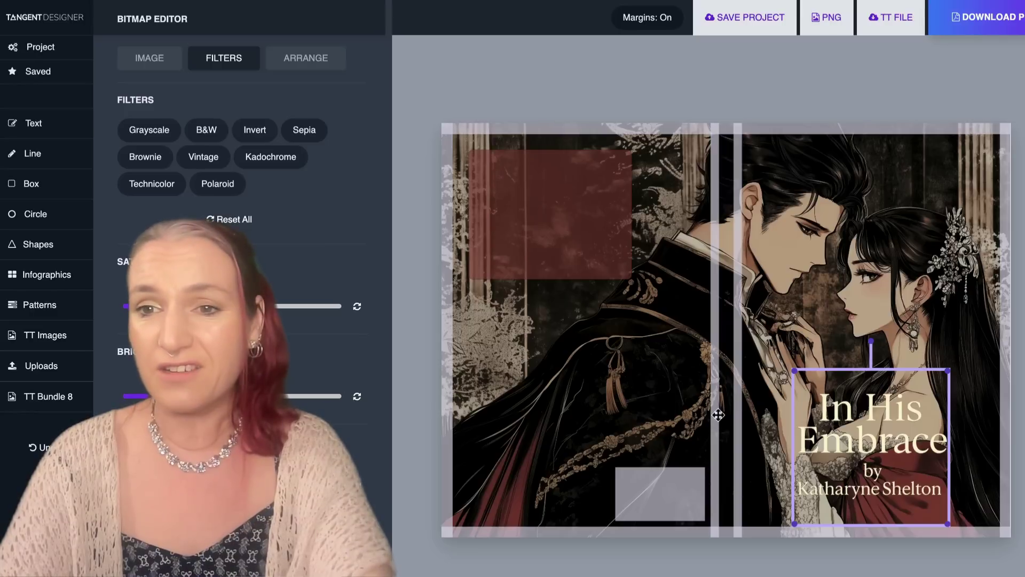
left_click(592, 247)
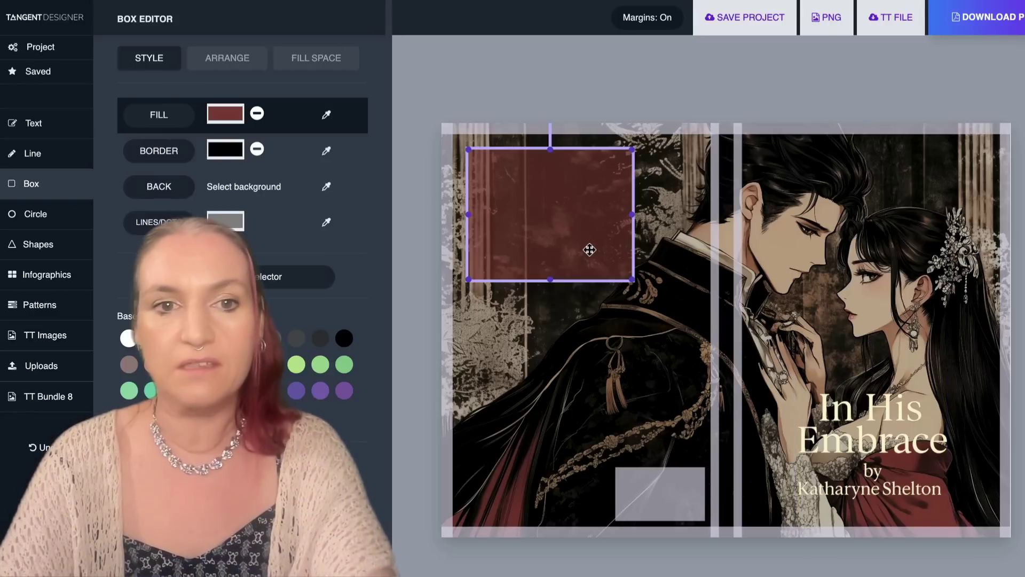
Step: Add a new box on the back cover, filled with dark red sampled from the woman's dress, at 70 opacity
left_click(31, 184)
left_click_drag(727, 294, 495, 358)
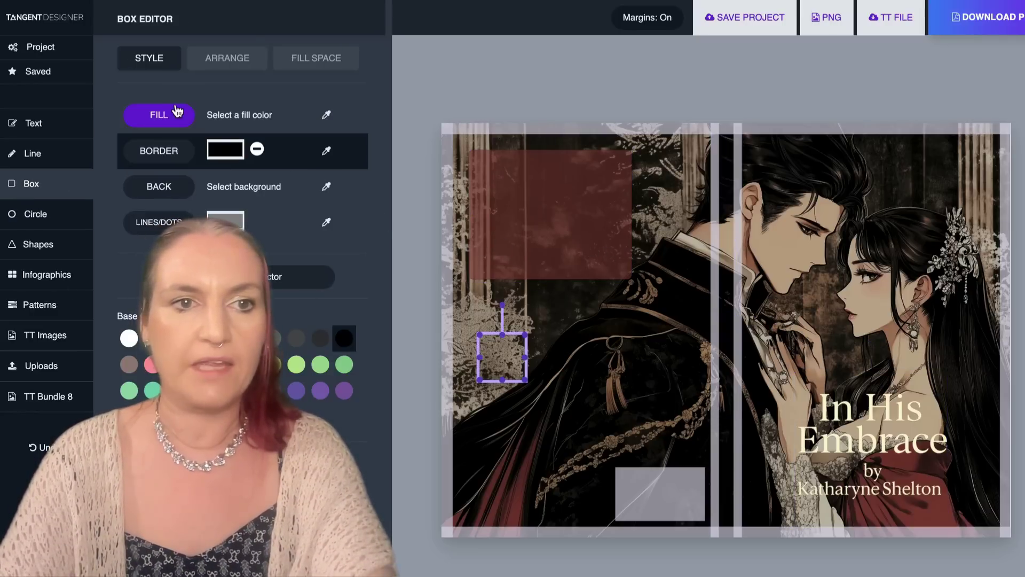
left_click(326, 114)
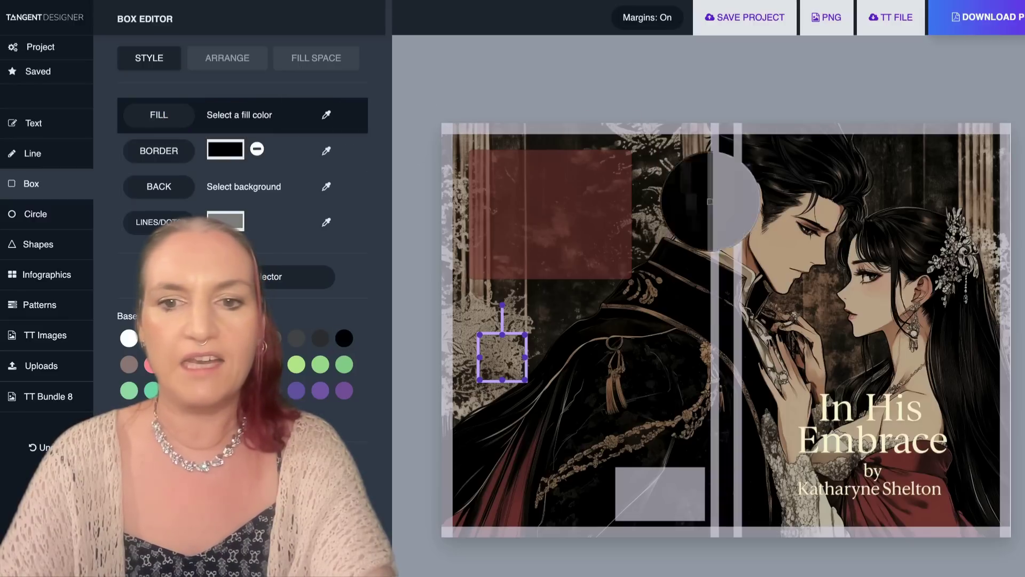
left_click(933, 507)
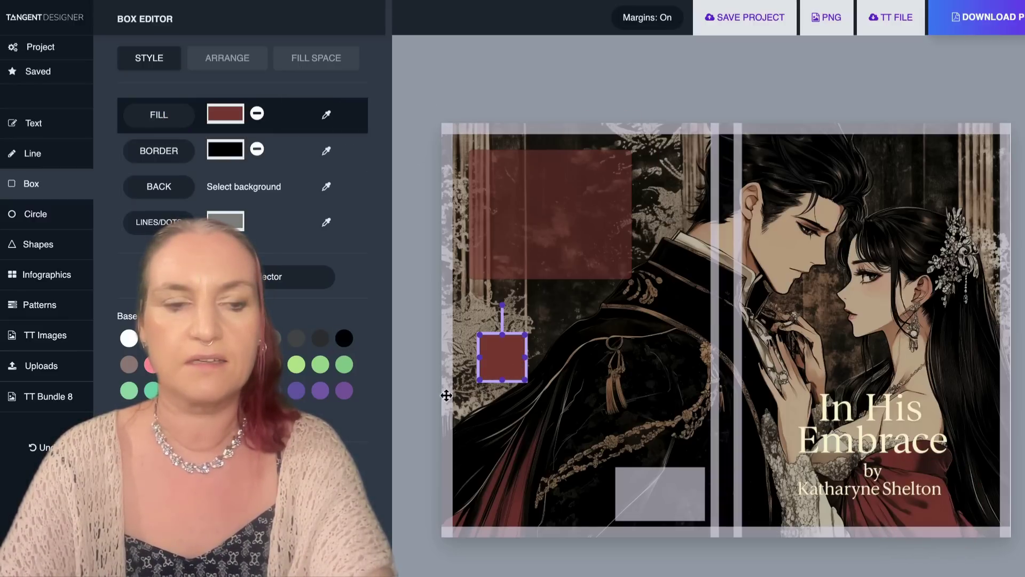
scroll(236, 435, "down", 6)
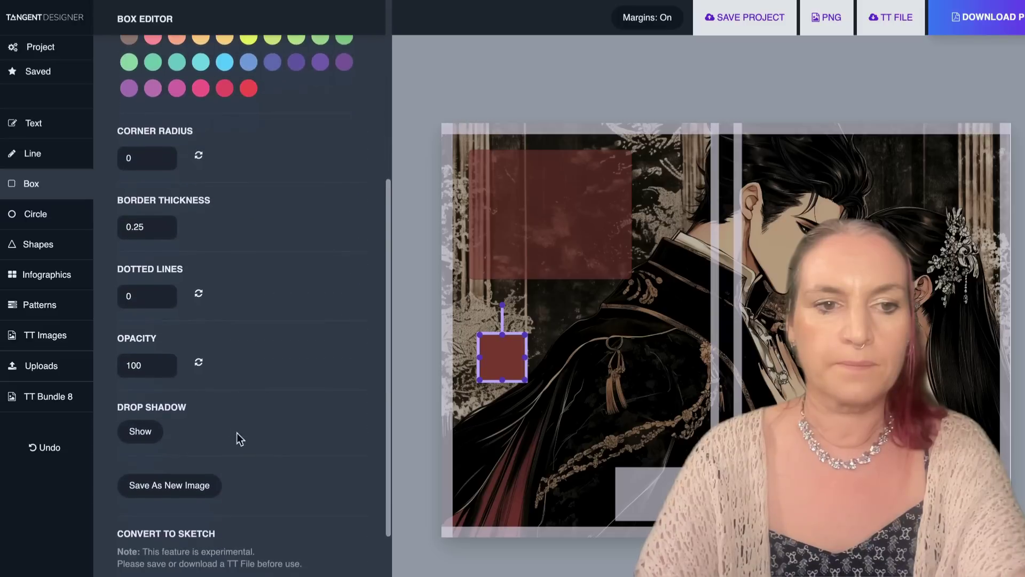
double_click(148, 365)
type("70")
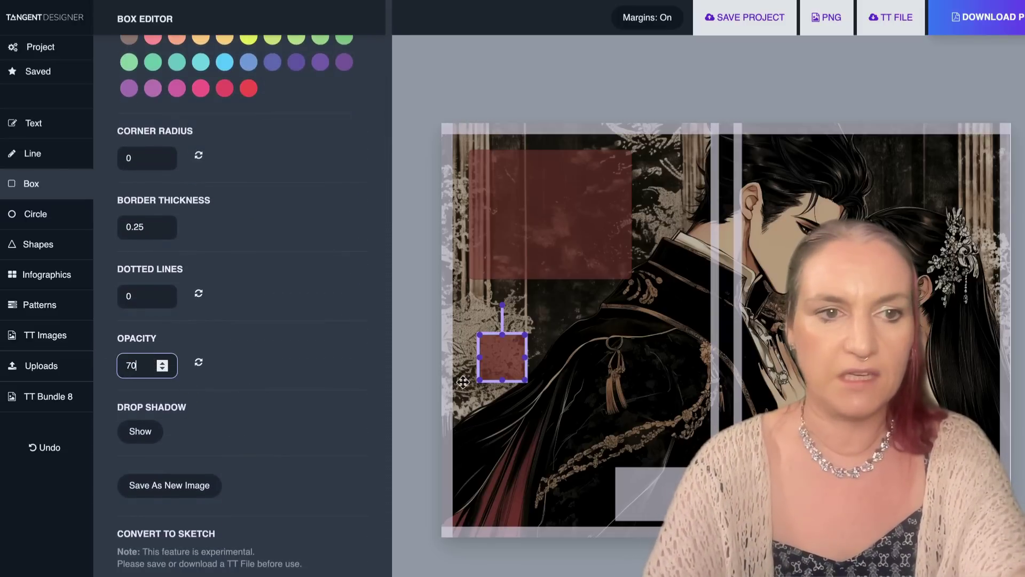
Step: Move and resize the new box to cover the front-cover title block, nudging the title slightly to the right
left_click_drag(527, 385, 622, 479)
left_click_drag(559, 393, 854, 422)
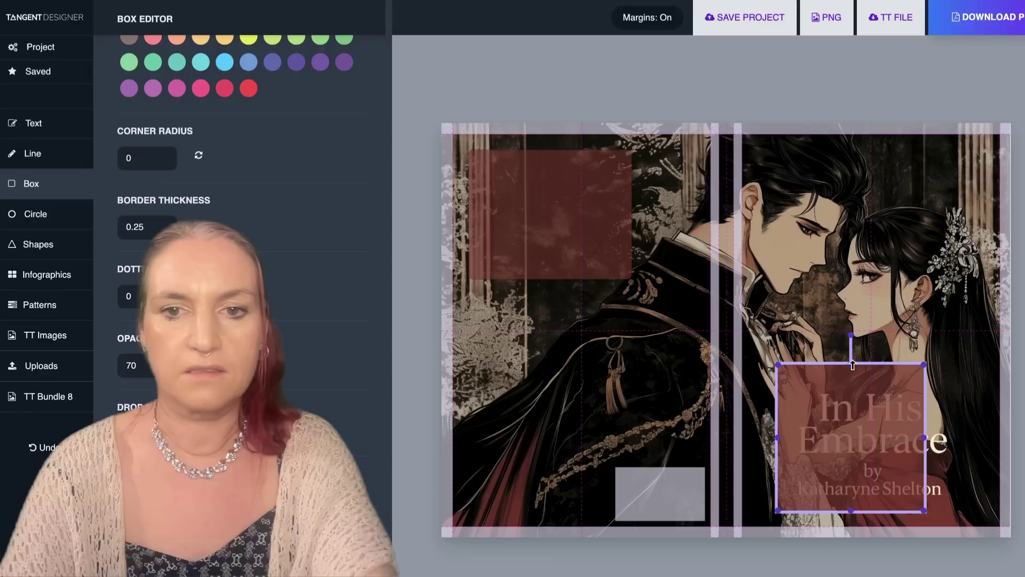
left_click_drag(853, 366, 853, 385)
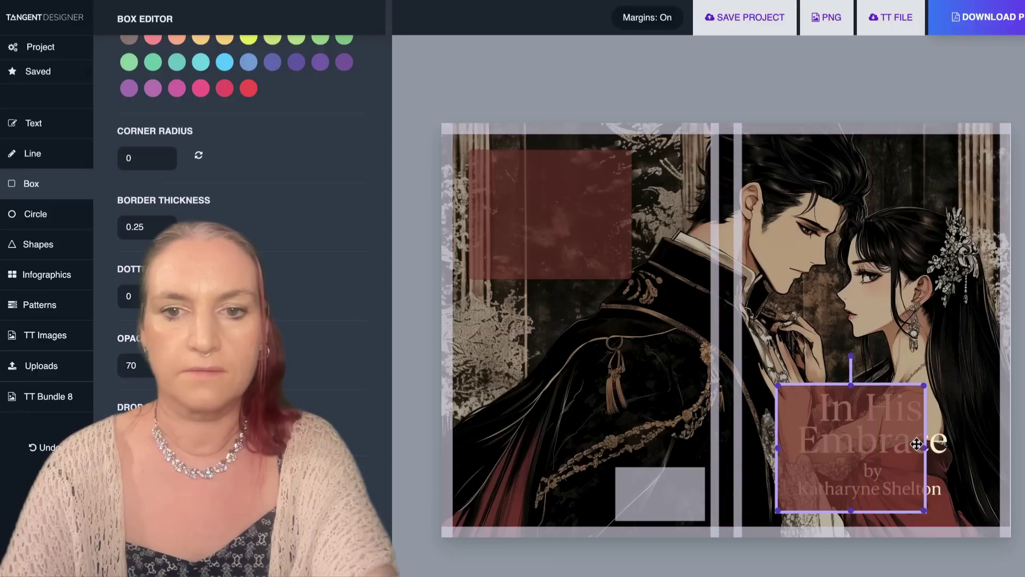
left_click(926, 445)
left_click(934, 444)
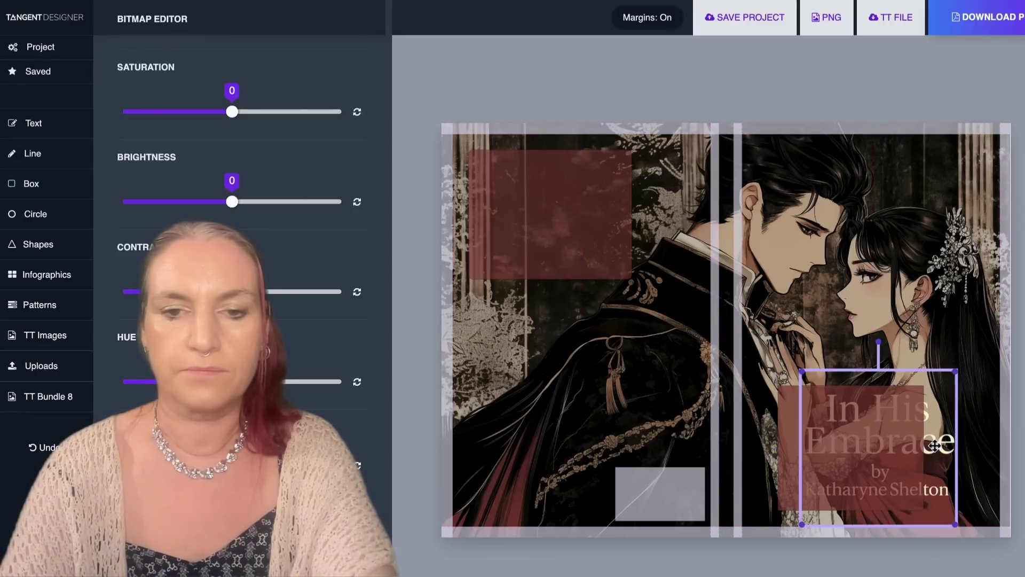
left_click(785, 436)
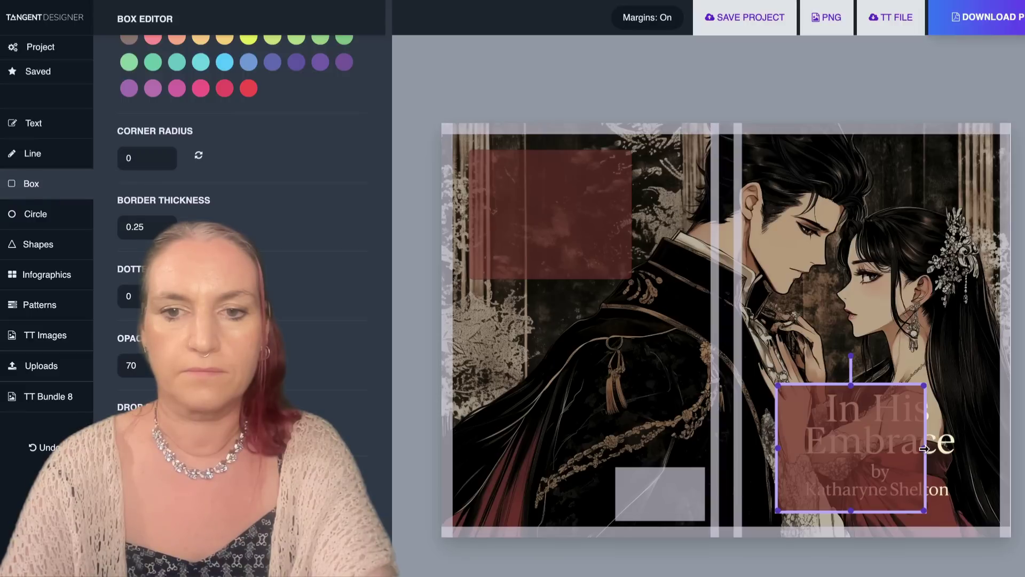
left_click_drag(953, 450, 965, 450)
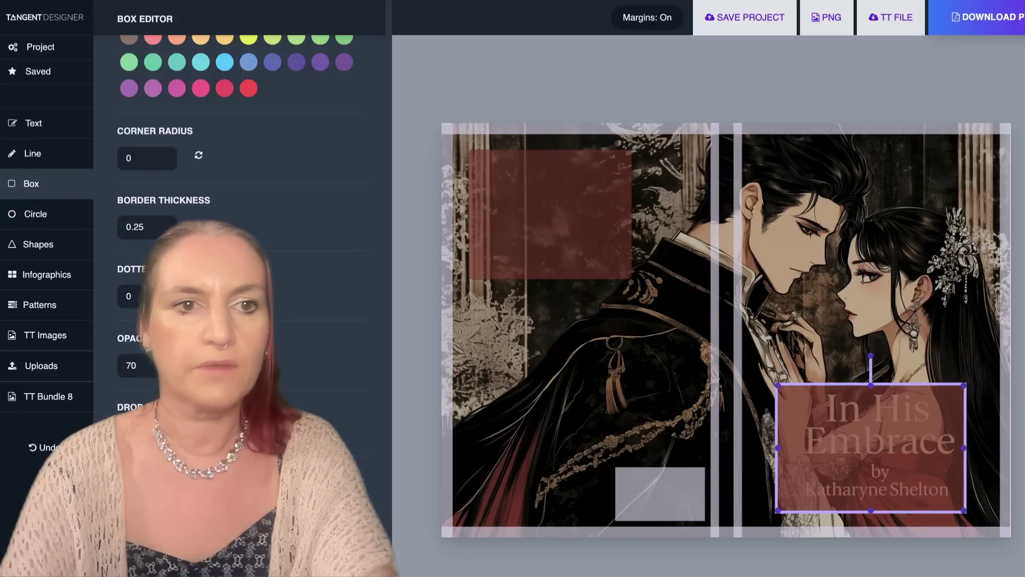
Step: Round the new box's corners with a radius of 9 and send it backward behind the title
left_click(163, 157)
type("5")
scroll(163, 156, "up", 5)
left_click(227, 65)
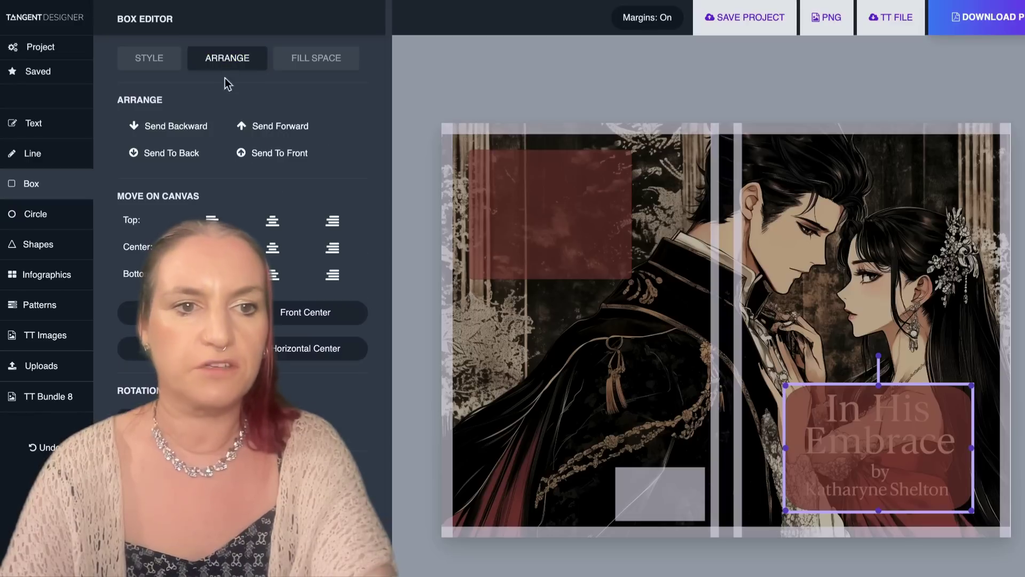
left_click(196, 128)
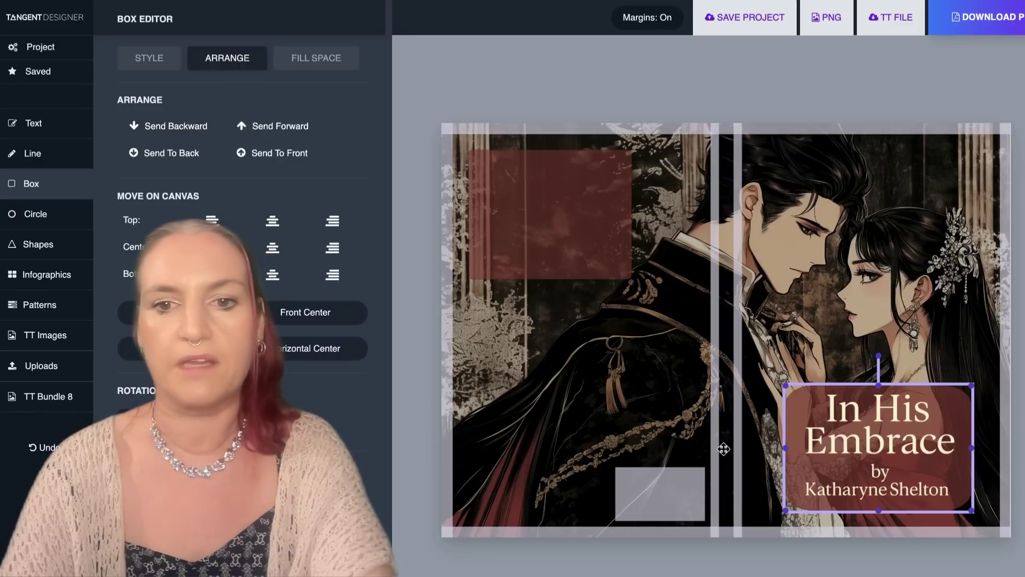
Step: Delete the old dark red box from the back cover's upper left
left_click(684, 463)
left_click(519, 215)
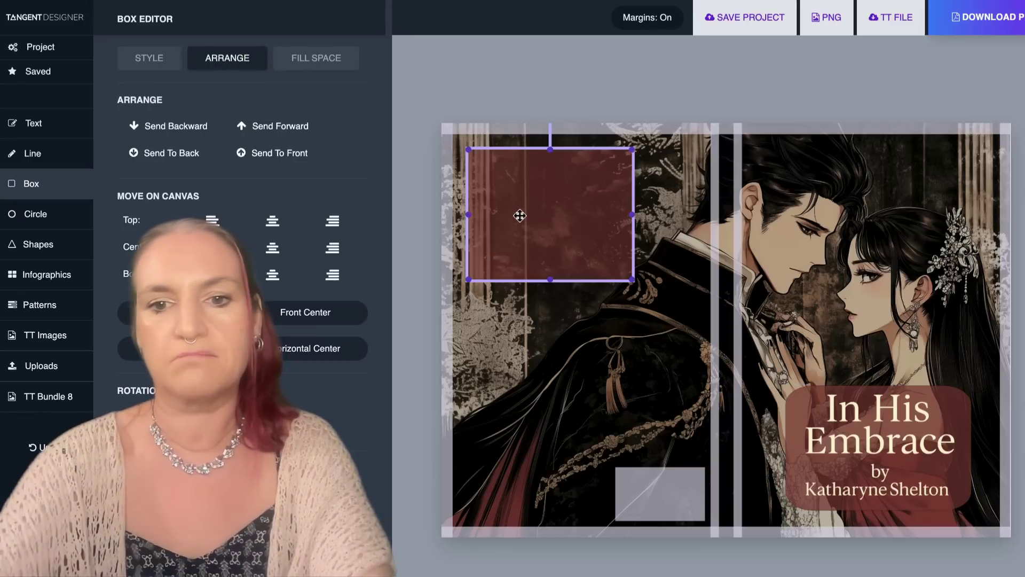
key("Delete")
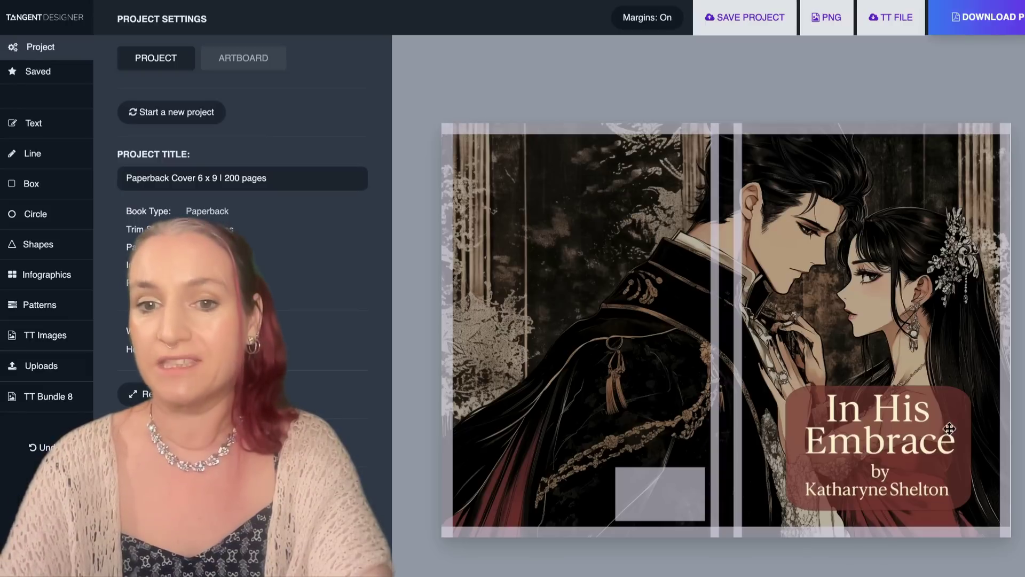
Step: Extend the title box slightly upward and give it a tan border sampled from the artwork, 3.5 thick
left_click(795, 404)
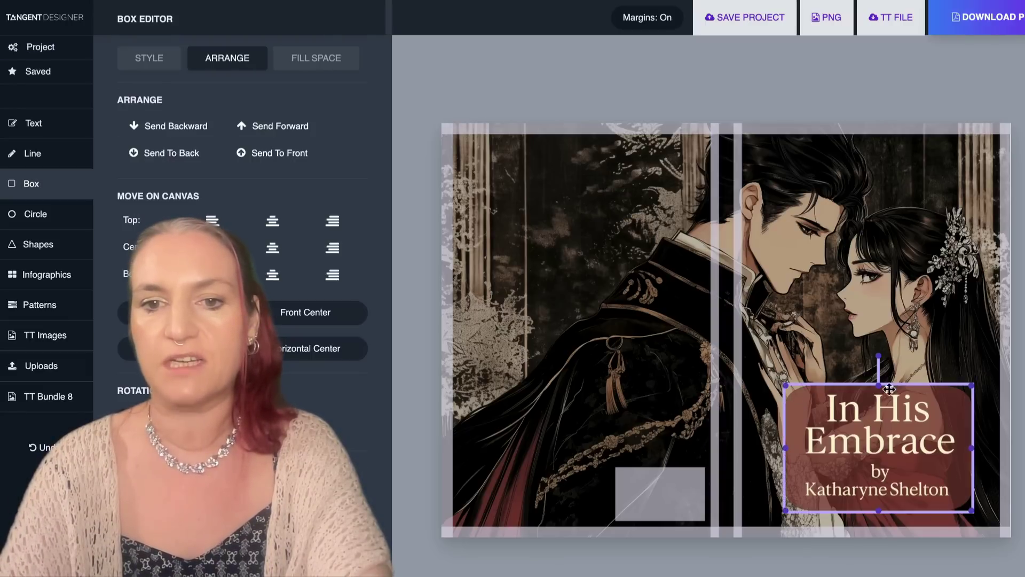
left_click(558, 453)
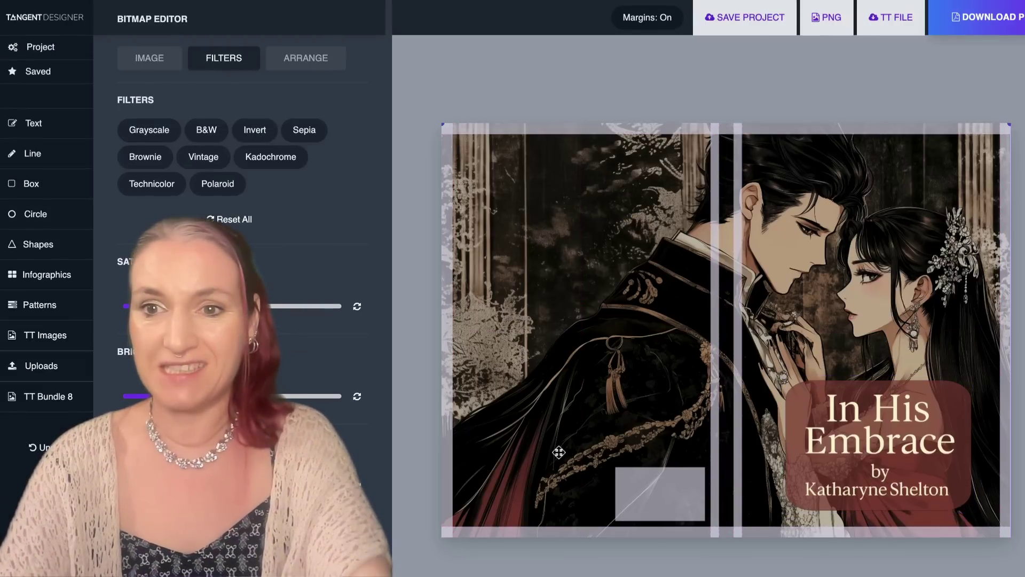
left_click(44, 447)
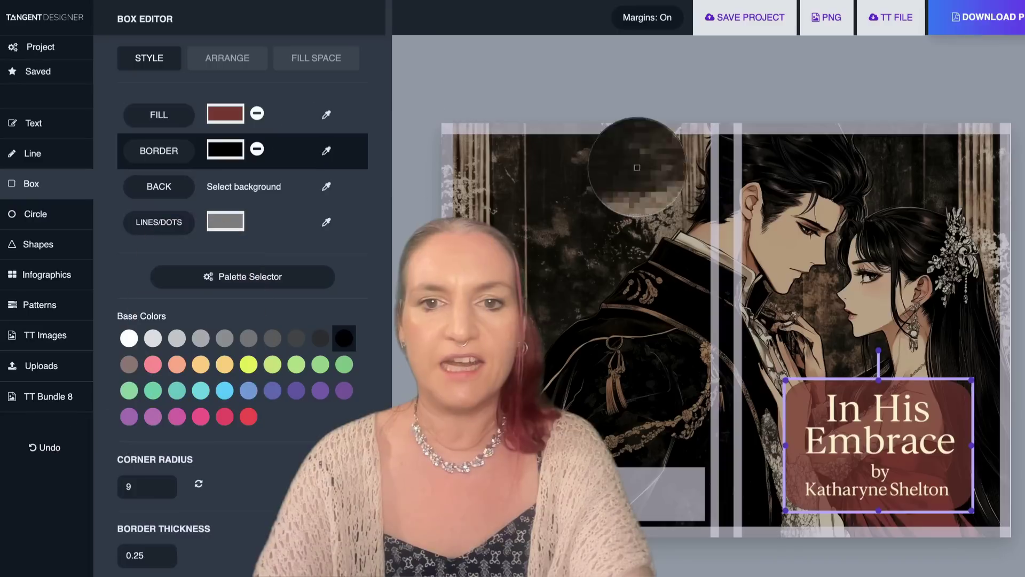
left_click(785, 245)
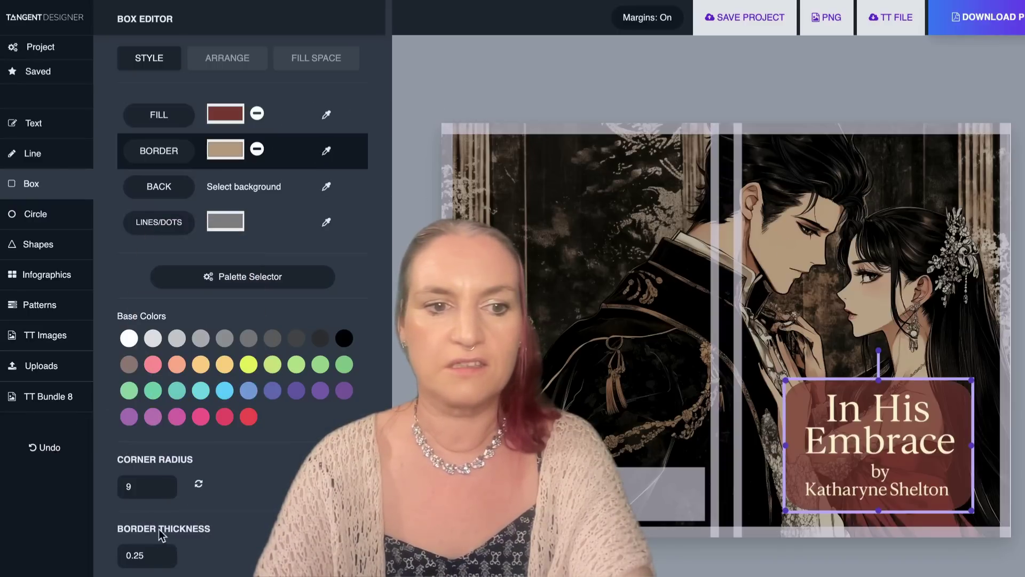
left_click_drag(161, 557, 161, 557)
left_click(162, 557)
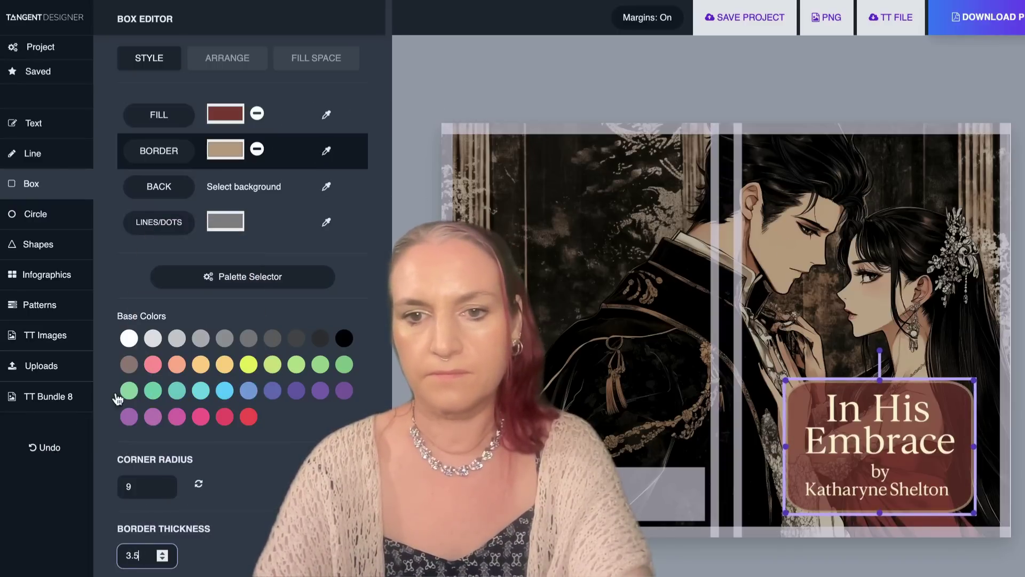
Step: Add a drop shadow to the title box with horizontal position 96 and vertical position 83
scroll(128, 374, "down", 8)
left_click(144, 291)
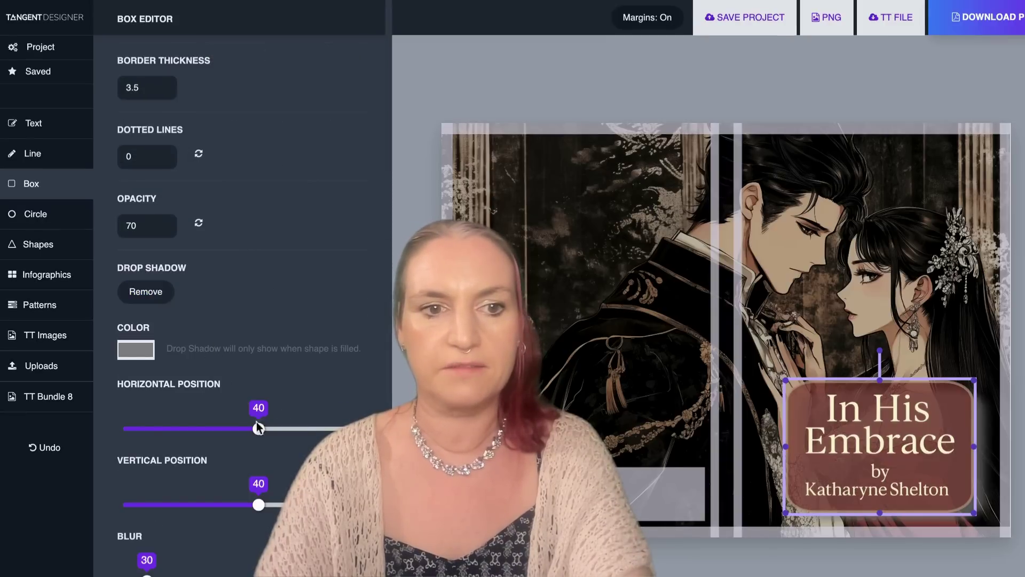
left_click_drag(262, 432, 281, 432)
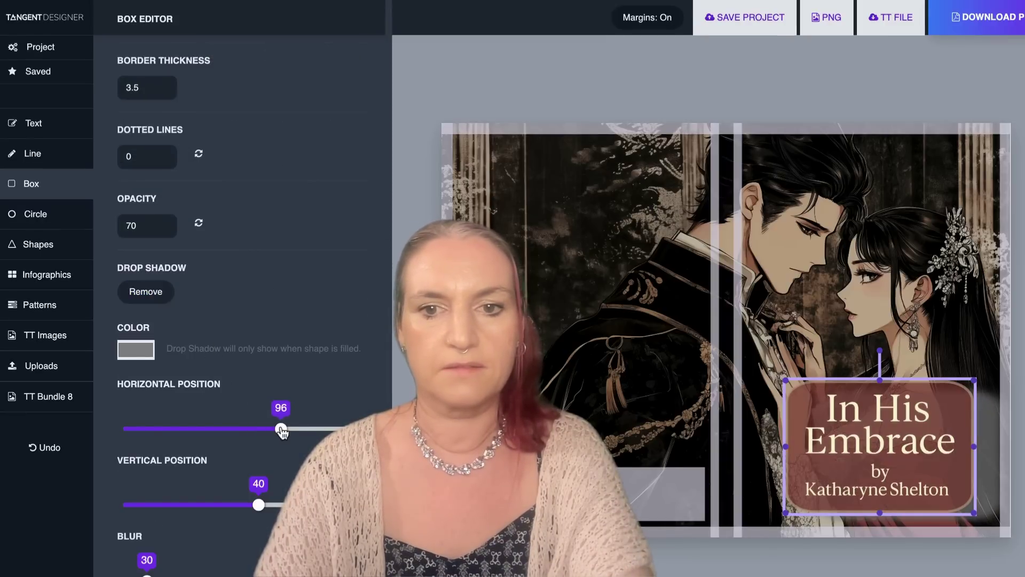
left_click_drag(262, 507, 275, 505)
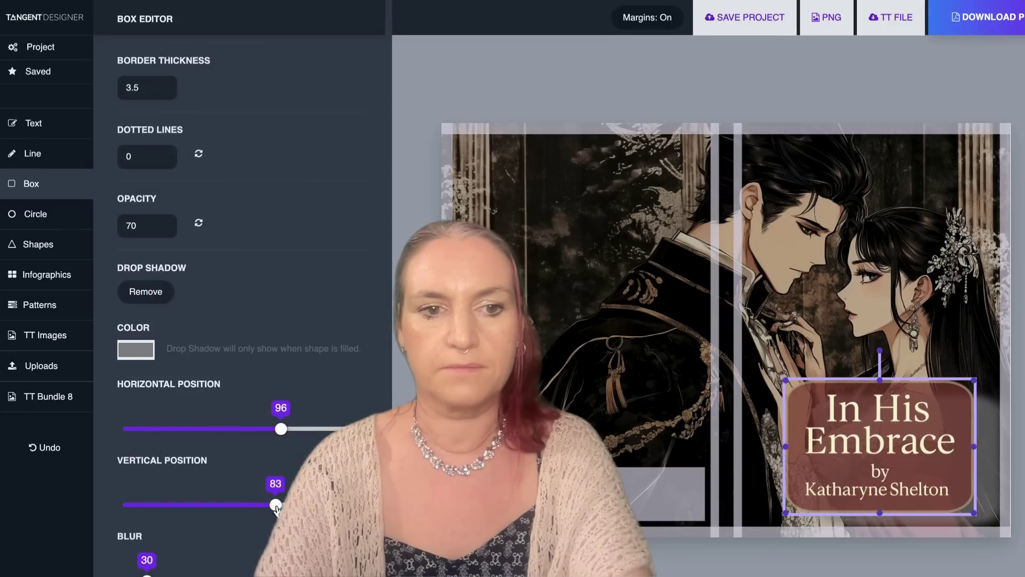
left_click(676, 505)
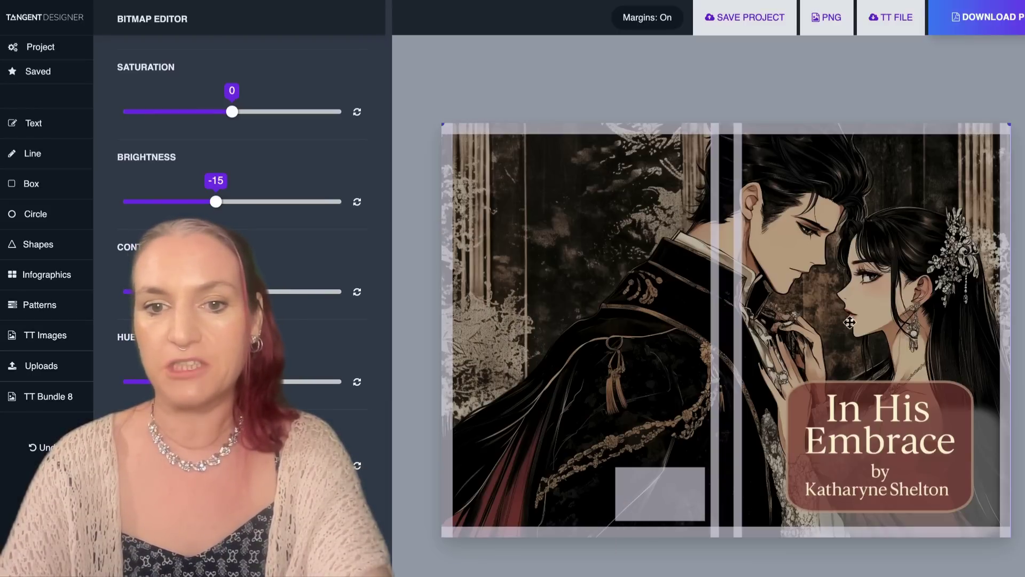
left_click(875, 428)
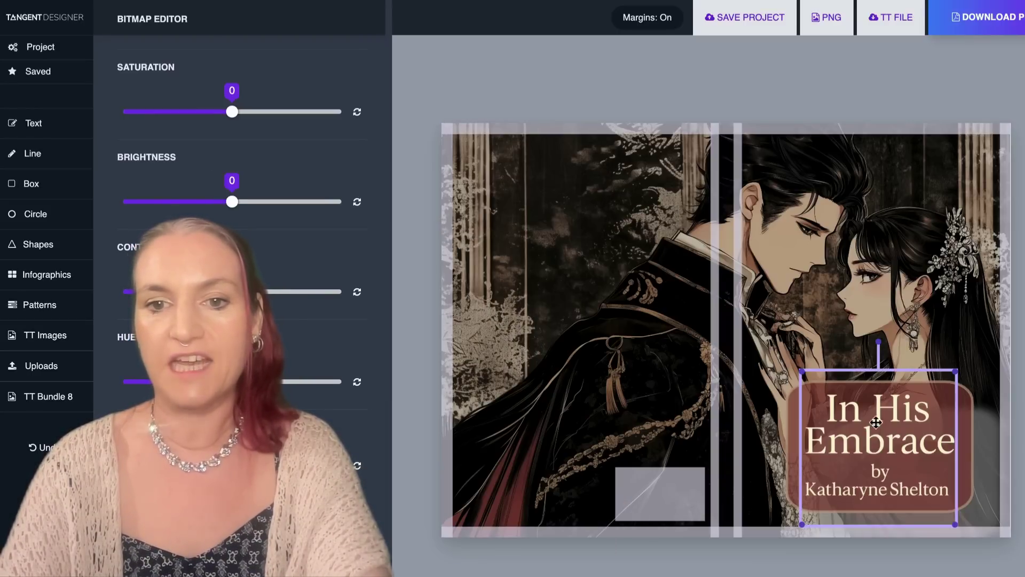
left_click(793, 439)
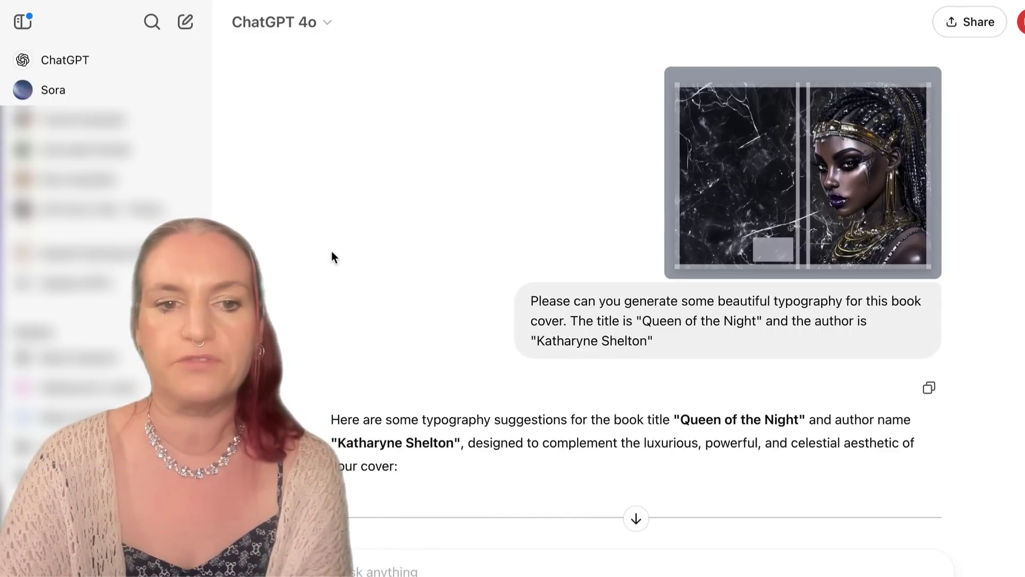
Step: Switch to ChatGPT and examine its typography suggestions for the "Queen of the Night" book cover
scroll(332, 252, "down", 6)
scroll(333, 257, "down", 3)
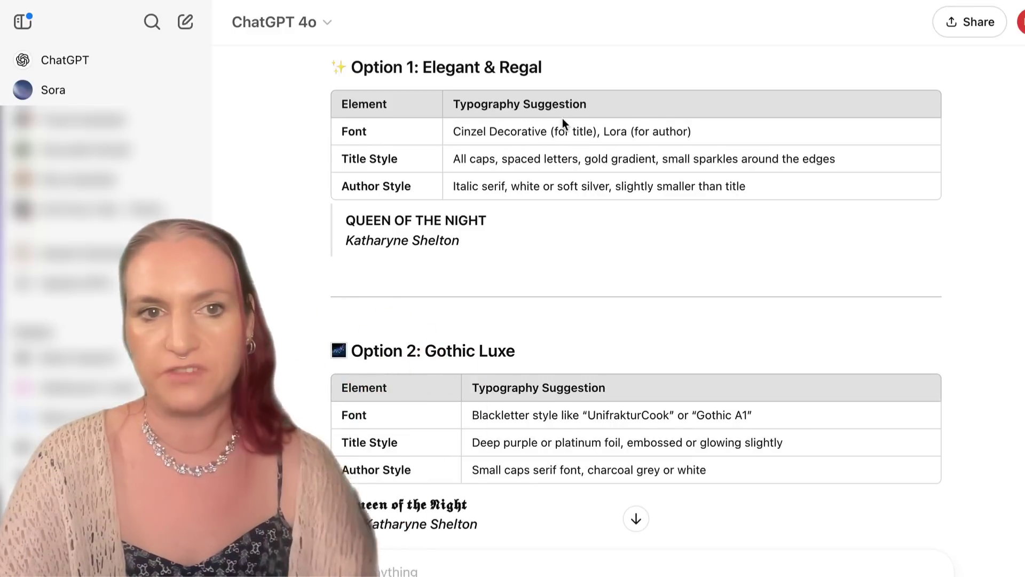
scroll(562, 122, "down", 6)
scroll(562, 122, "down", 10)
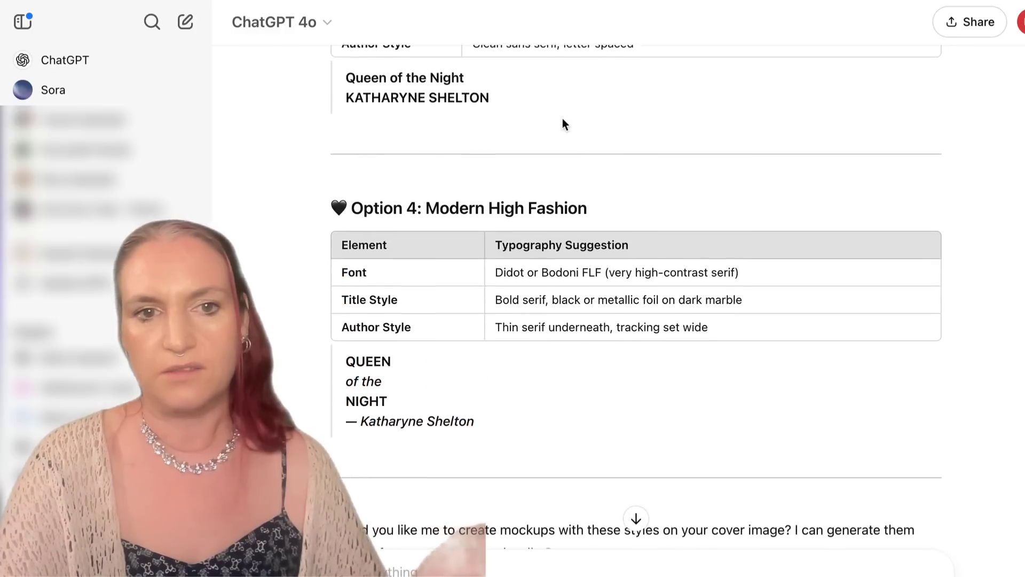
scroll(562, 120, "down", 1)
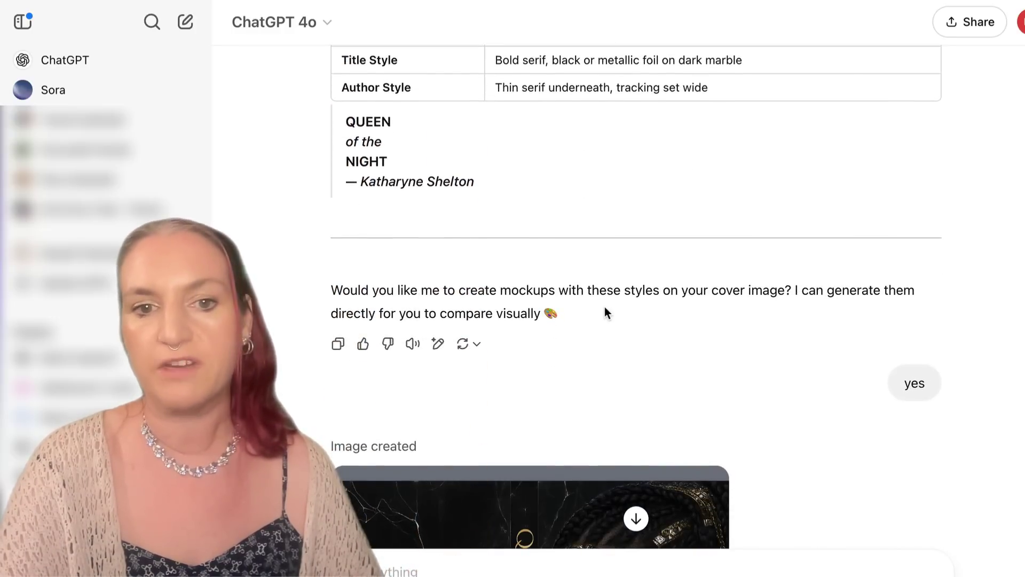
Step: Ask ChatGPT to keep the "Queen of the Night" text from the mockup on a transparent background, and download the resulting image
scroll(738, 339, "up", 2)
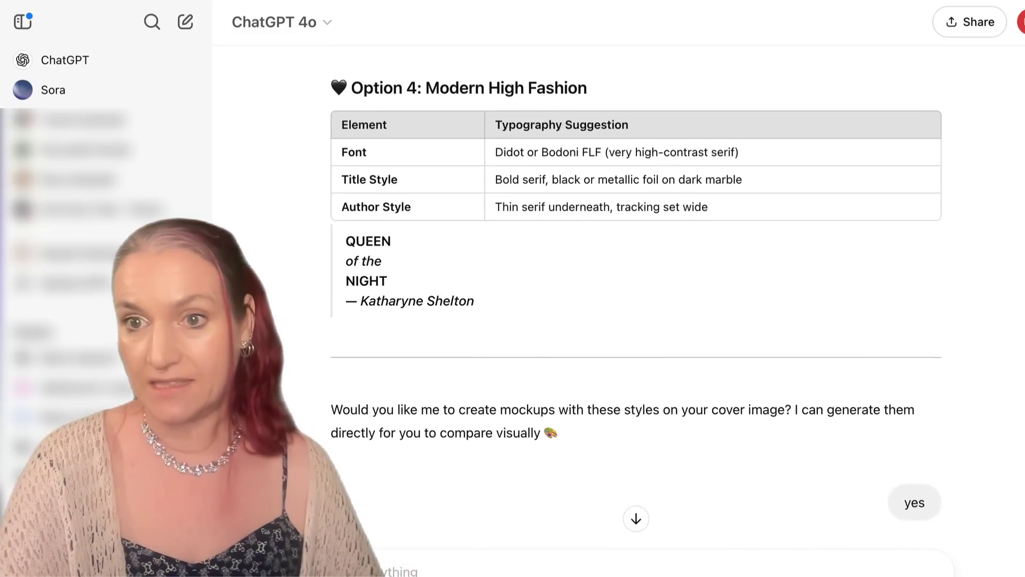
scroll(259, 292, "down", 7)
scroll(259, 292, "down", 2)
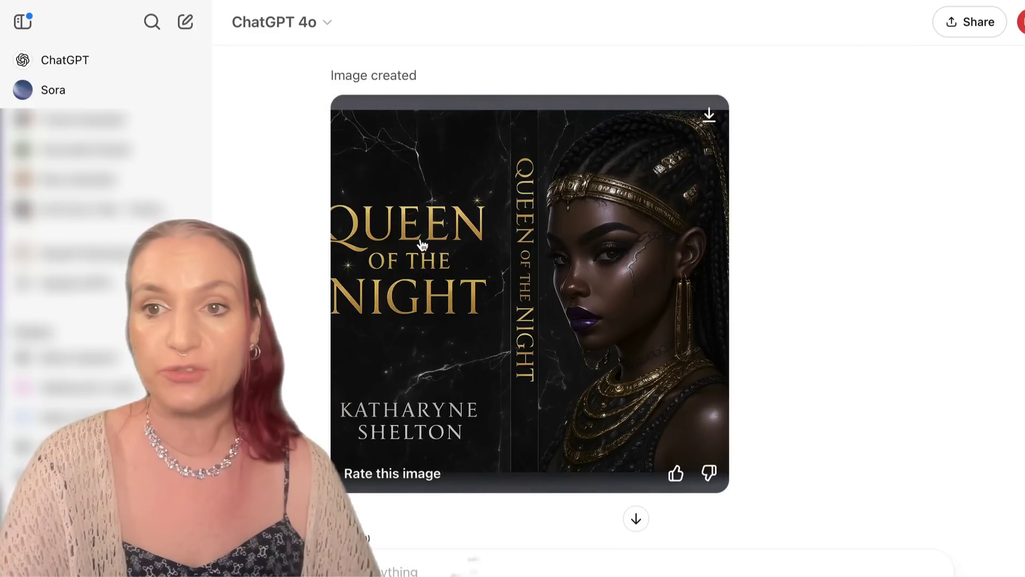
left_click(431, 573)
type("G")
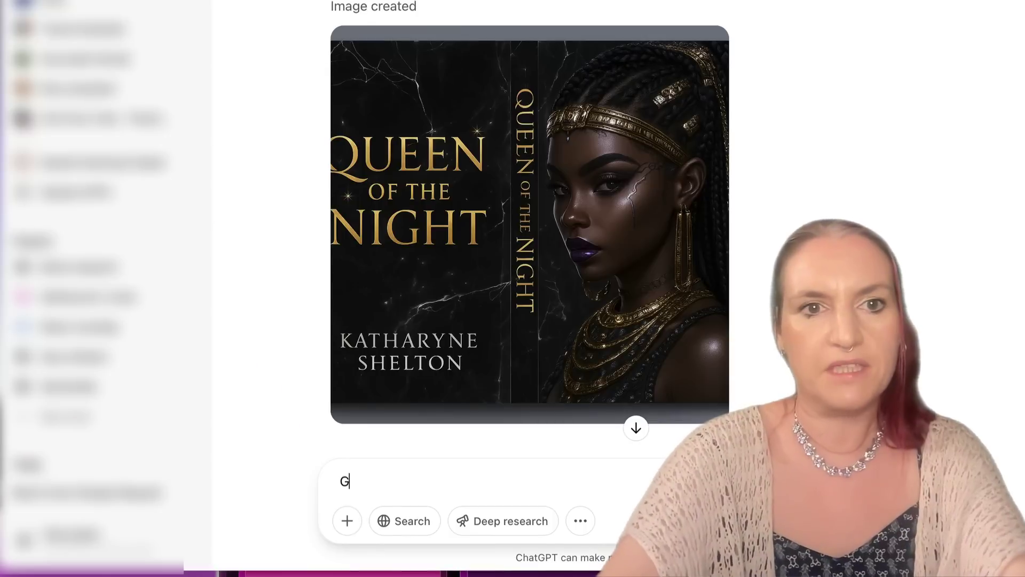
type("reat, can you keep the Queen of the Night text")
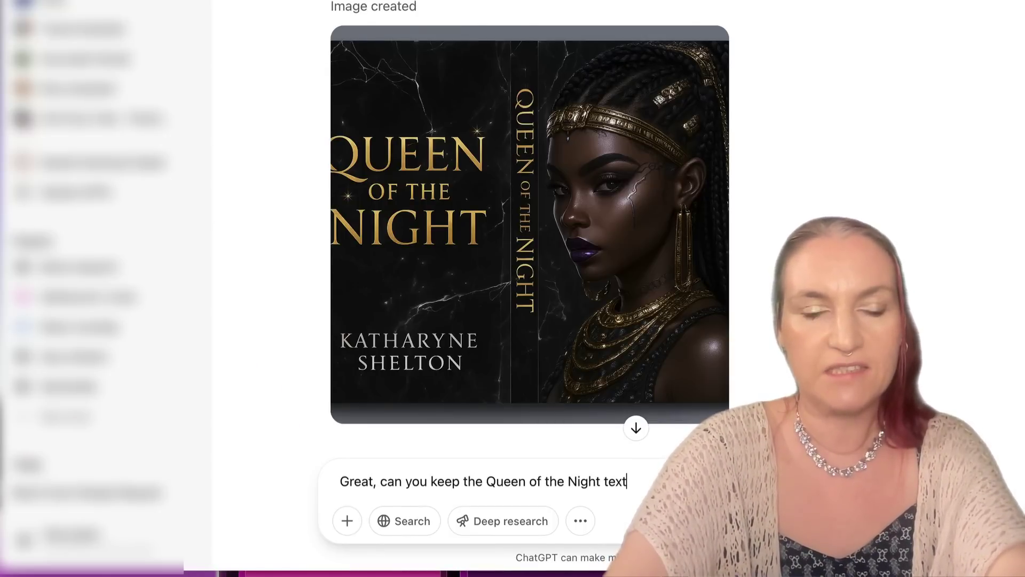
type("and")
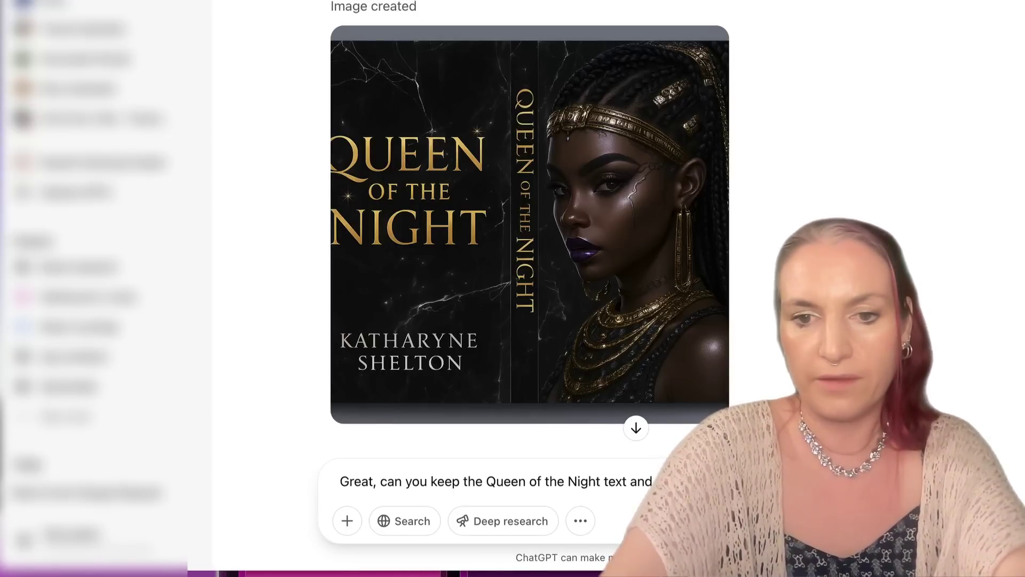
type("ing a")
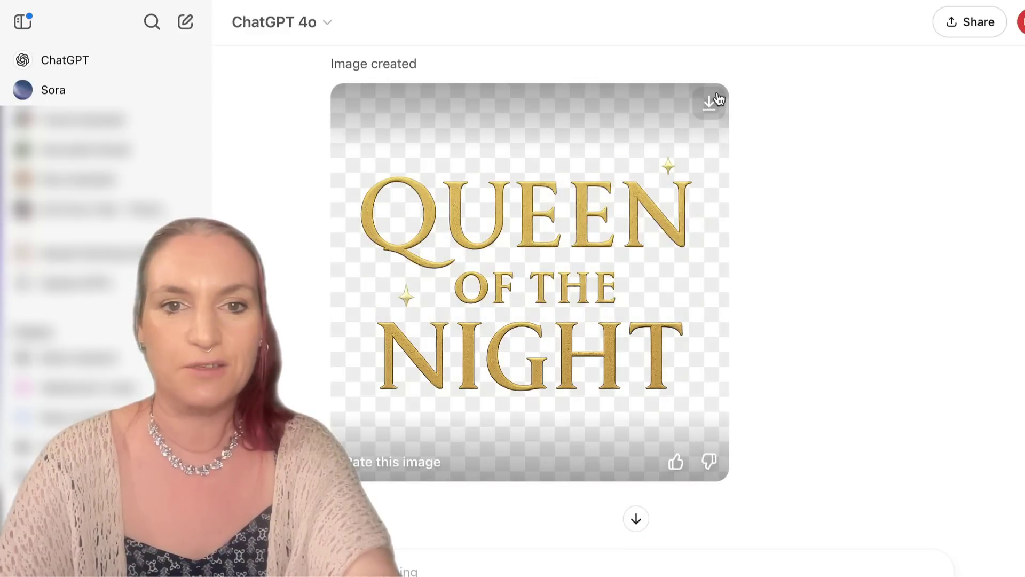
left_click(709, 103)
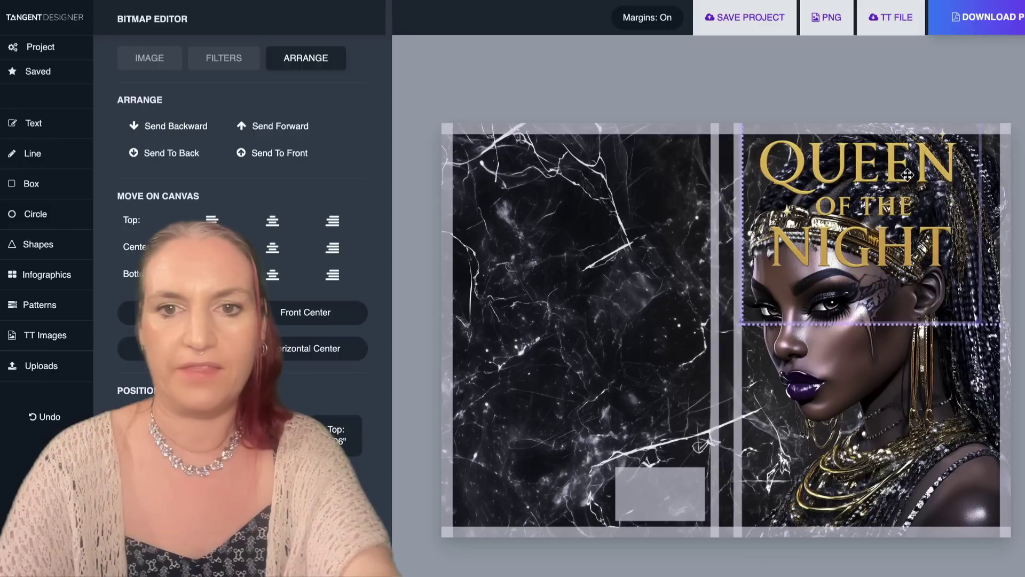
Step: Switch to Tangent Designer, nudge the title on the front cover, and set the background artwork's brightness to -10
left_click_drag(907, 175, 911, 174)
left_click(611, 372)
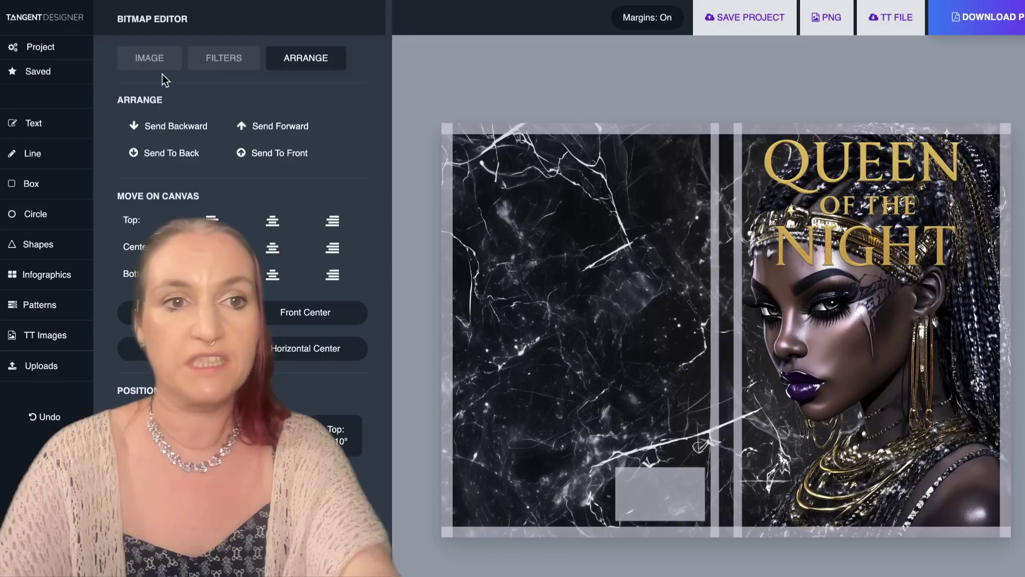
left_click(225, 60)
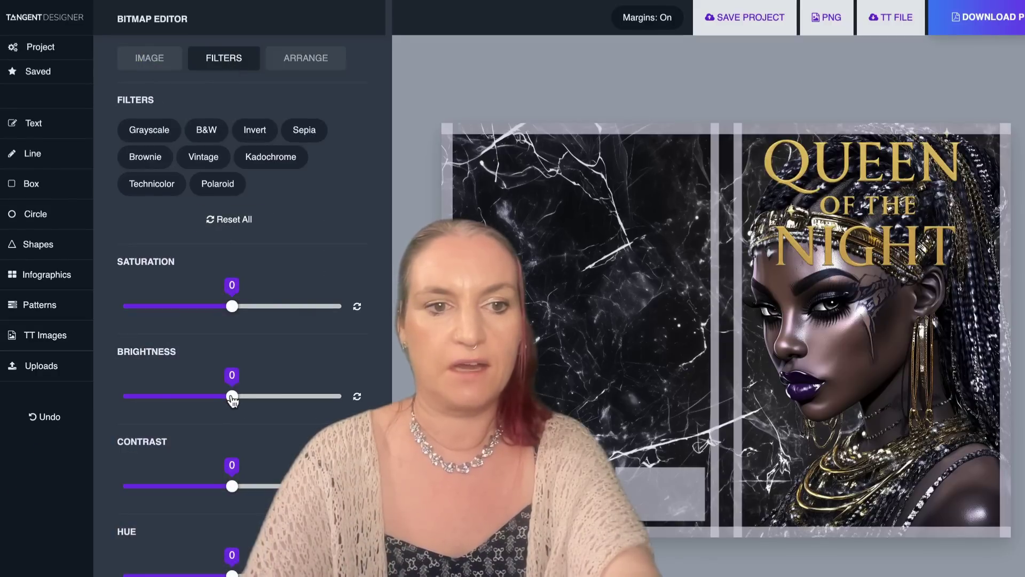
mouse_move(231, 396)
left_mouse_down()
mouse_move(211, 401)
mouse_move(221, 404)
left_mouse_up()
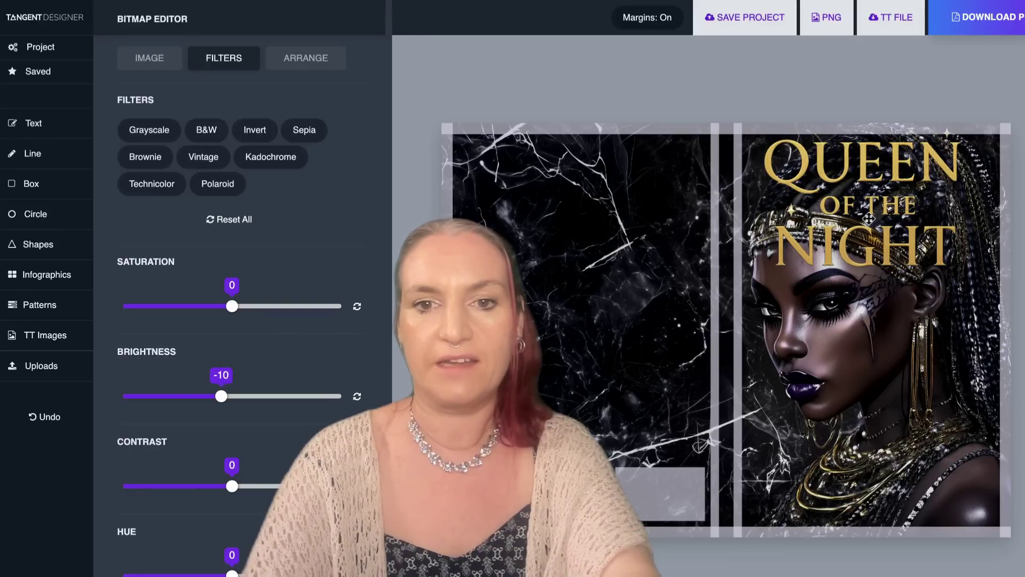
Step: Place the title at the bottom of the front cover with contrast 20, and preview the cover without margins
left_click(895, 223)
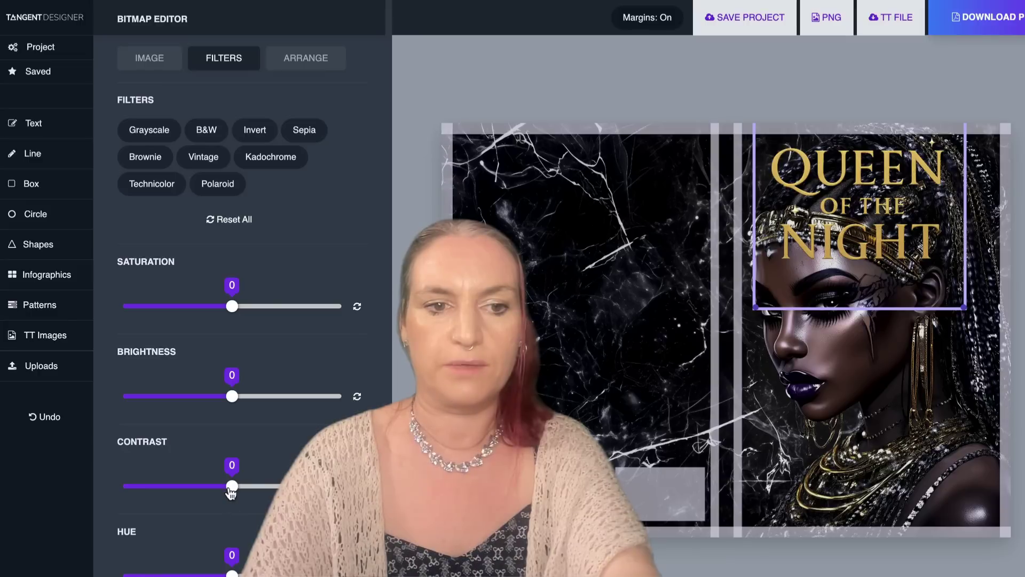
left_click_drag(236, 487, 254, 487)
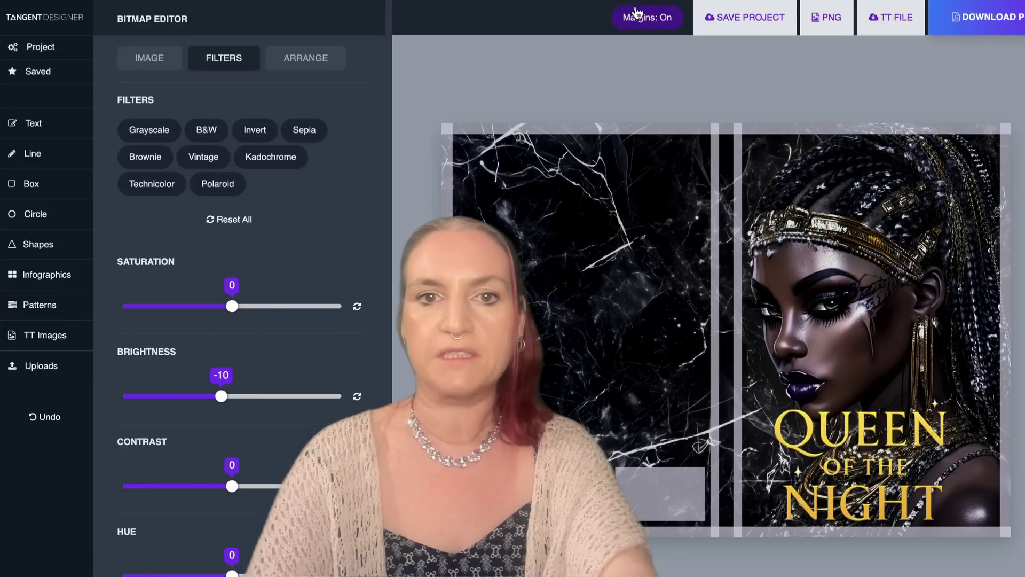
left_click(637, 14)
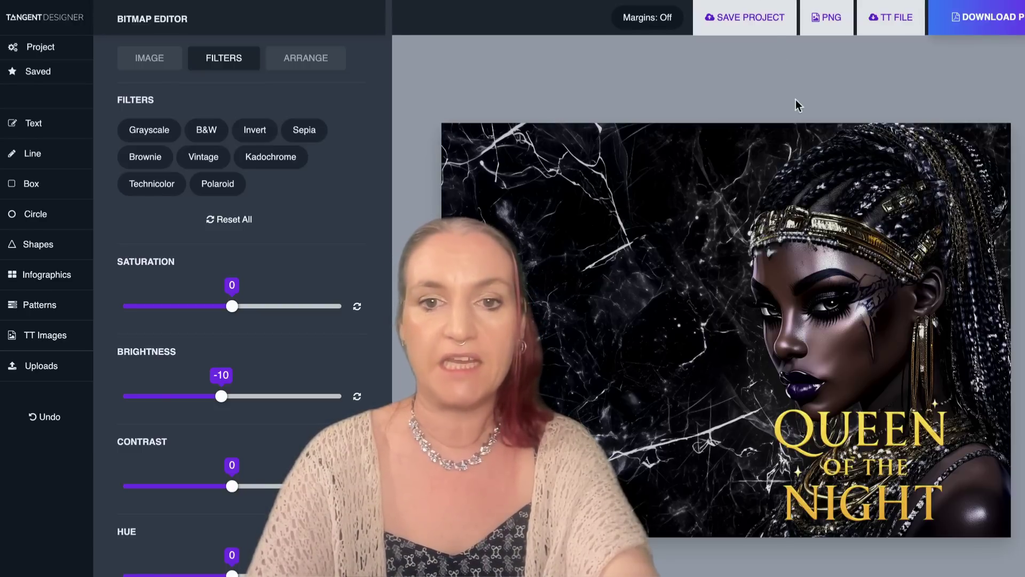
key("m")
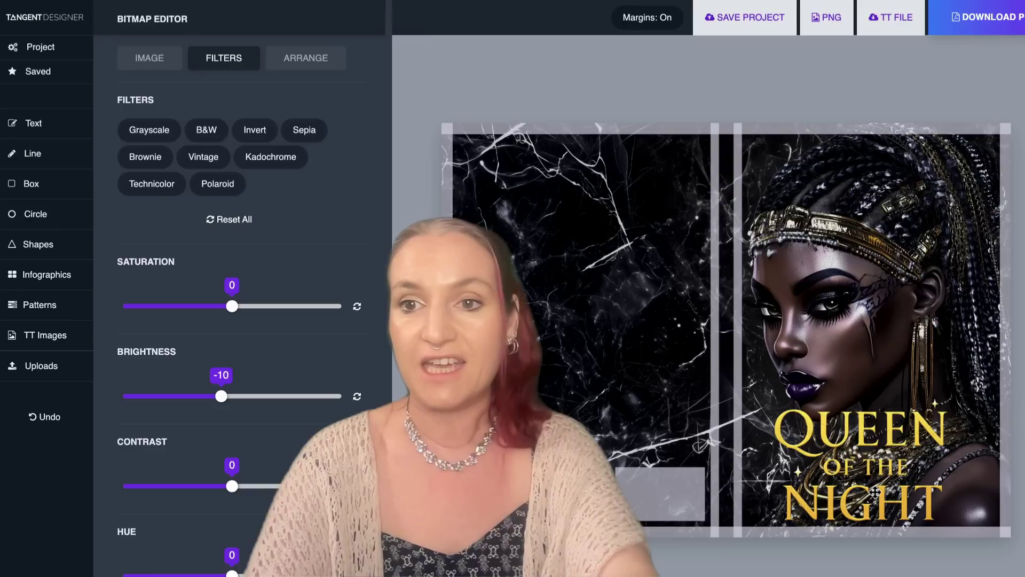
Step: Rotate the "Queen of the Night" title graphic on the front cover and reposition it
left_click(871, 479)
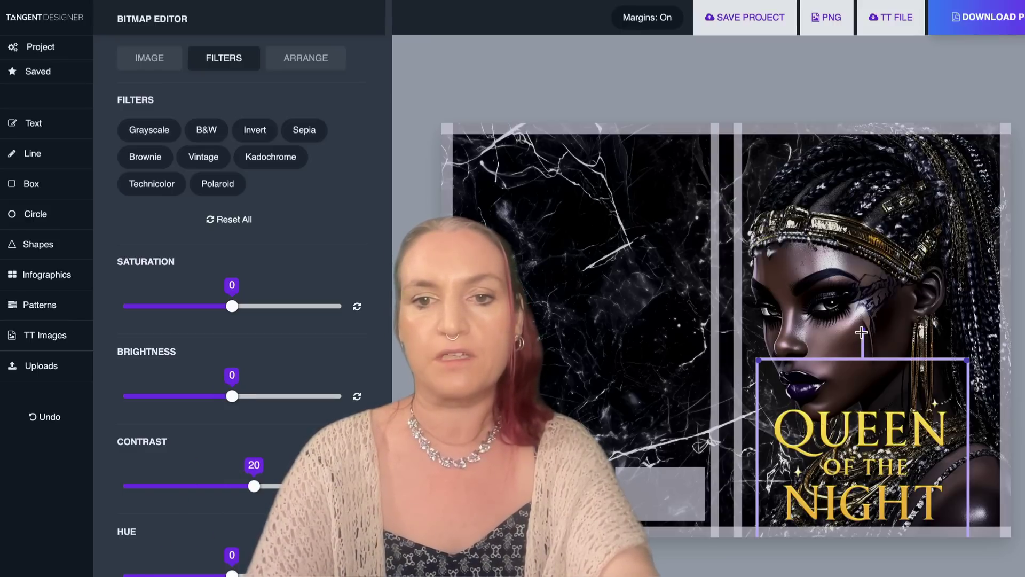
left_click_drag(862, 332, 803, 459)
left_click_drag(863, 423, 820, 377)
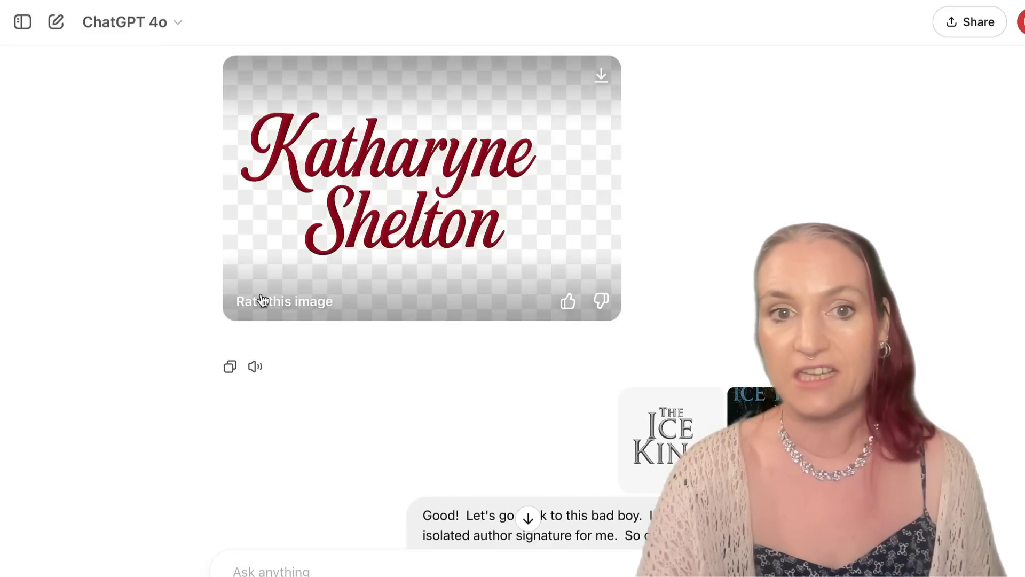
Step: Switch to ChatGPT and review the generated author-name lettering images down to the ice blue version
scroll(261, 298, "down", 5)
scroll(261, 297, "down", 10)
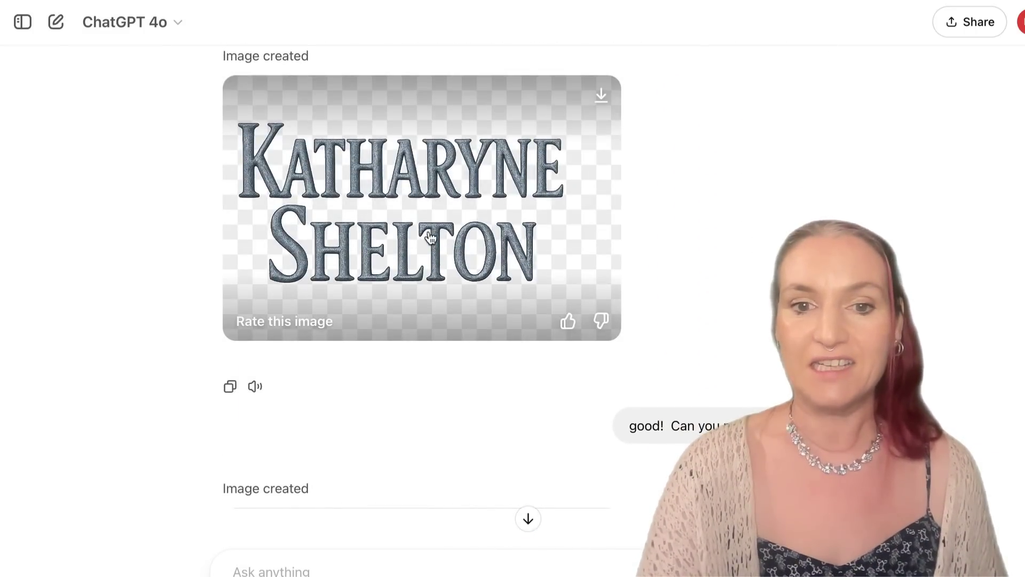
scroll(431, 237, "down", 5)
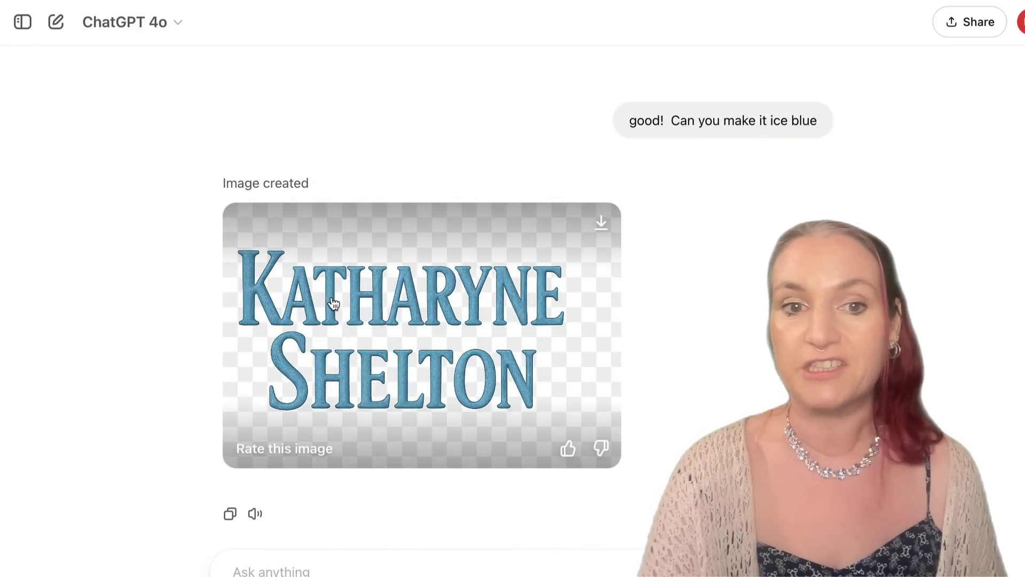